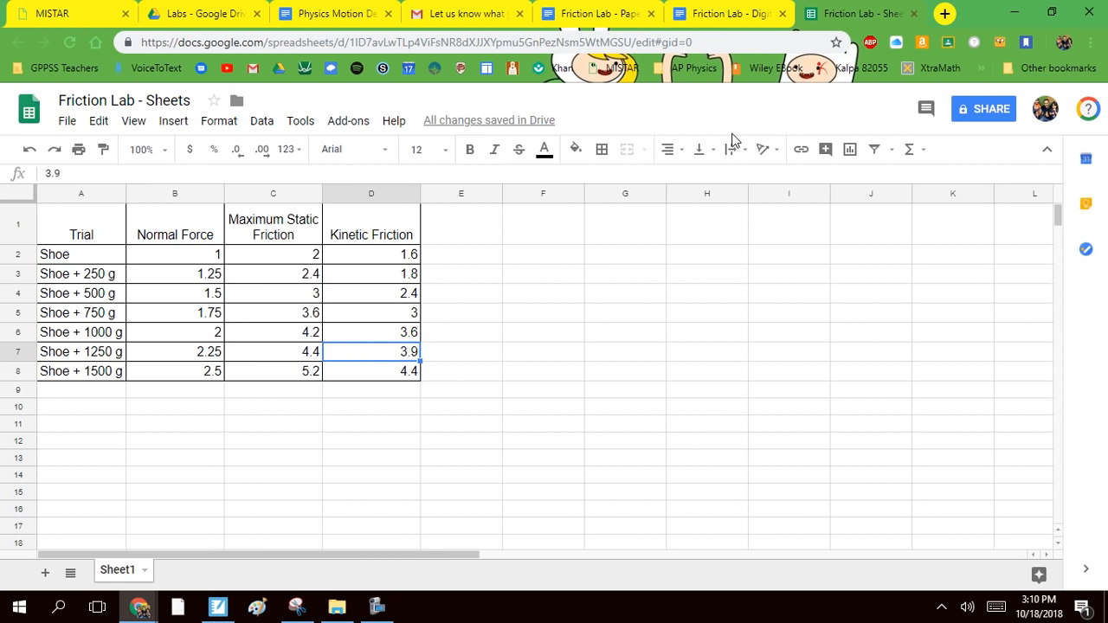
Step: Review the numbered procedure and the start of the Part II Analysis section in the Friction Lab - Paper document
left_click(595, 14)
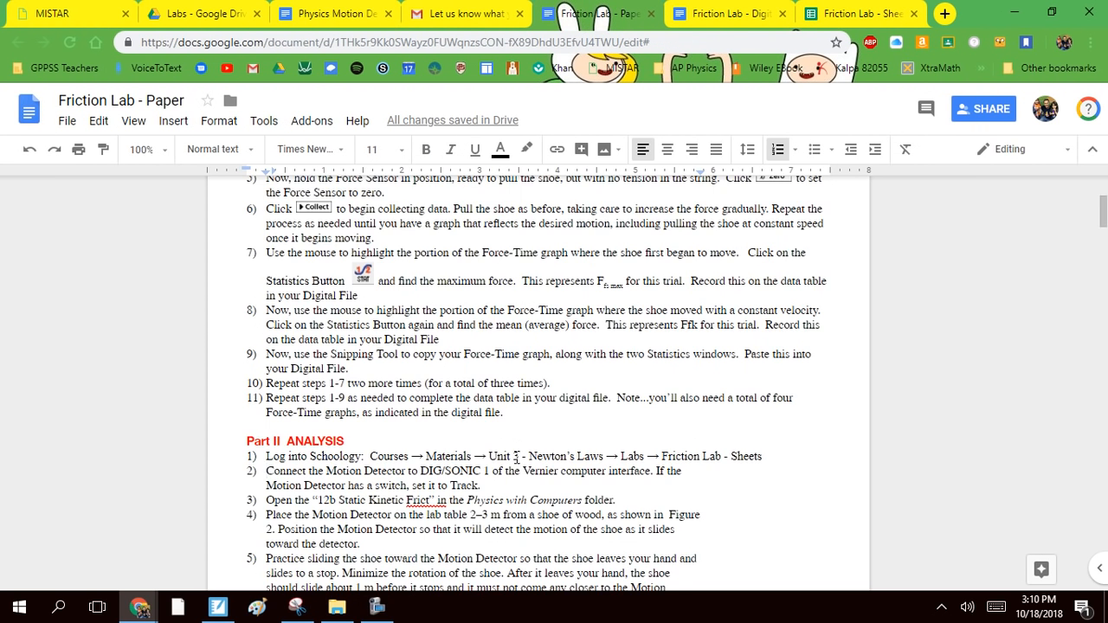
scroll(516, 458, "up", 3)
scroll(394, 391, "down", 4)
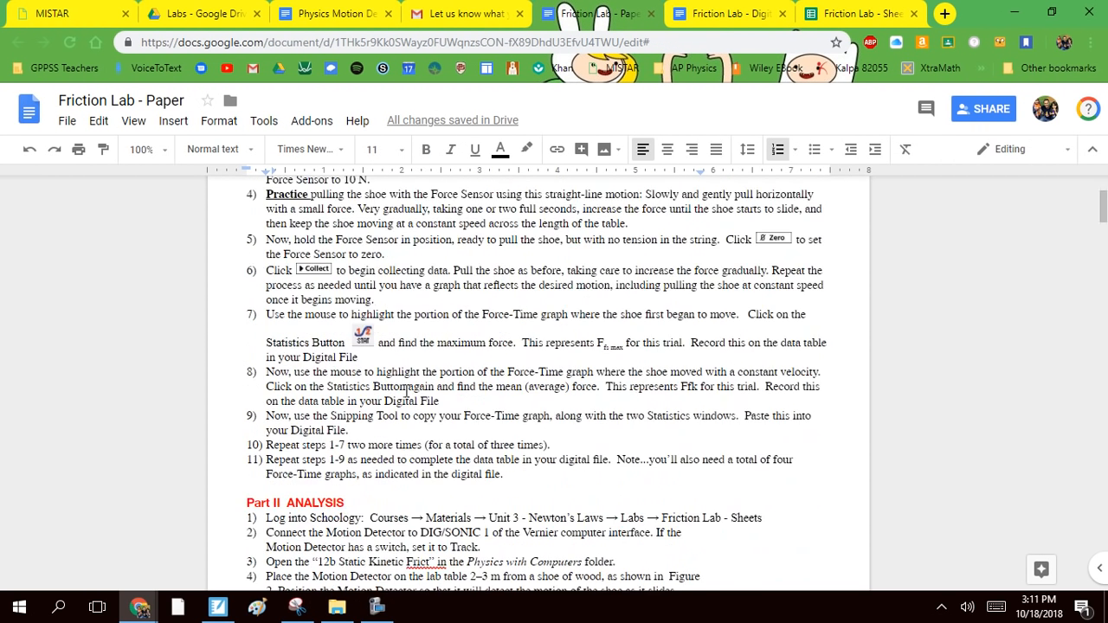
scroll(406, 392, "up", 4)
scroll(403, 390, "down", 3)
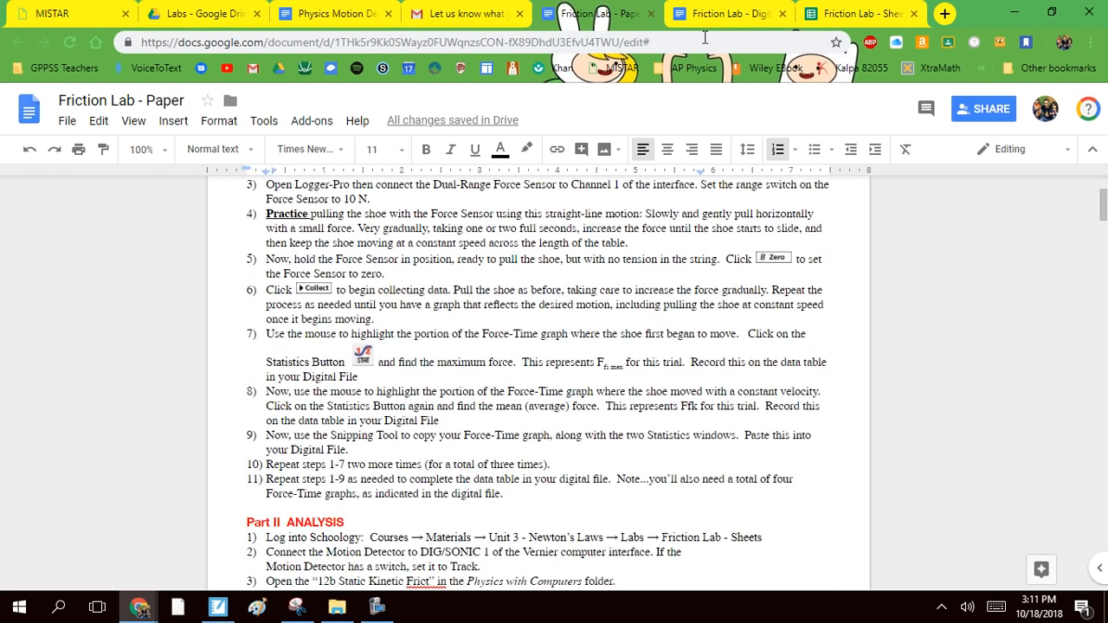
Step: Open the Friction Lab - Digital document and highlight the Normal force and Average Max static friction columns in the first Part II table
left_click(717, 13)
scroll(517, 396, "down", 3)
scroll(518, 396, "up", 1)
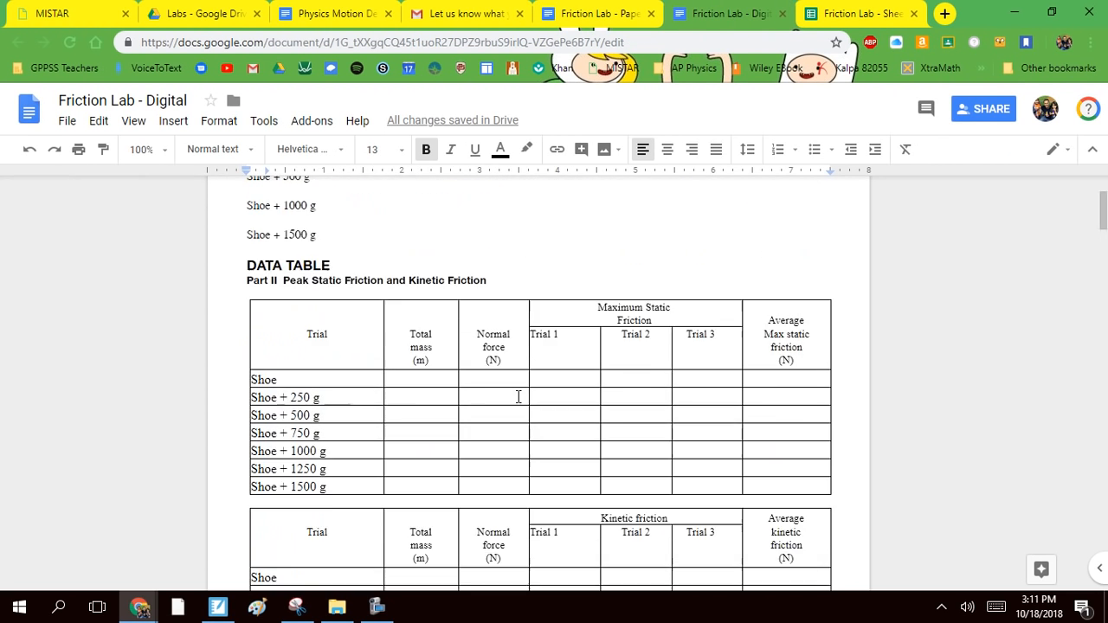
scroll(518, 396, "down", 1)
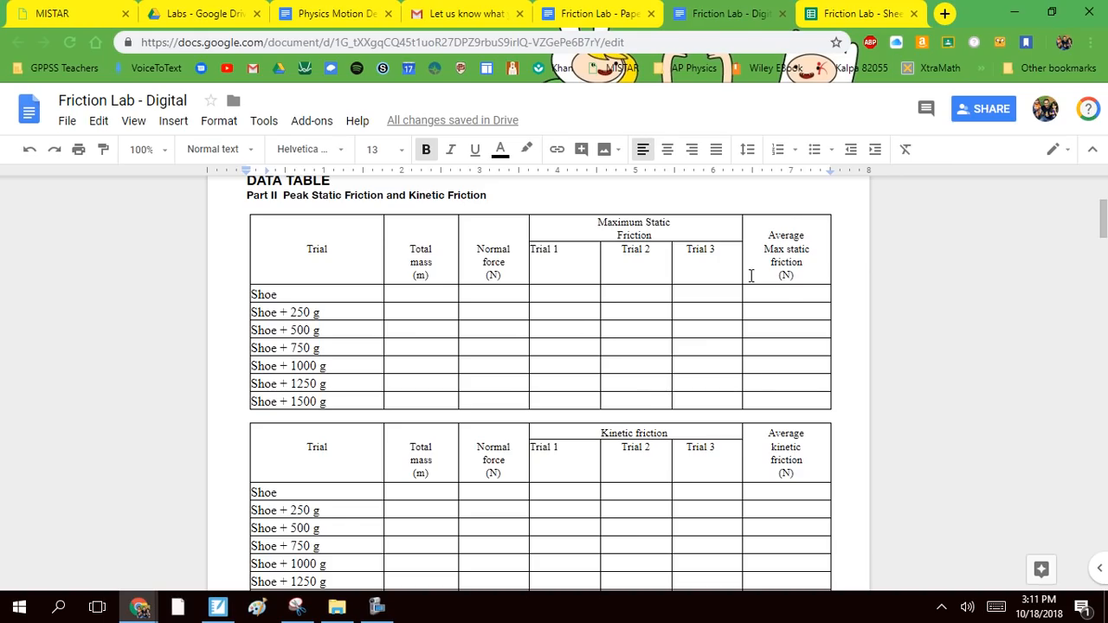
left_click(475, 248)
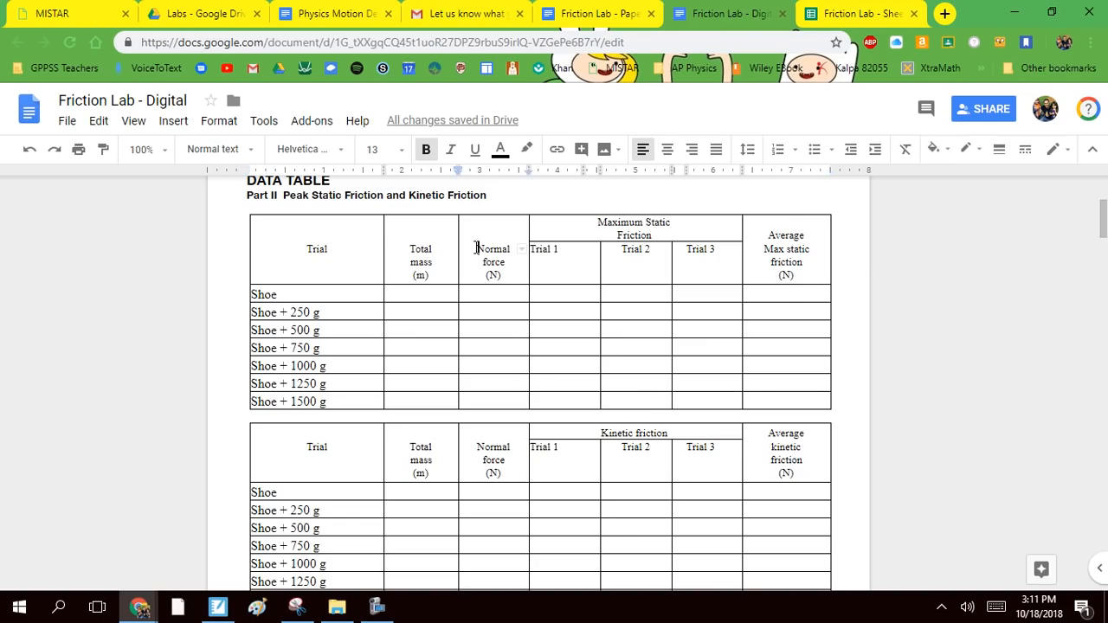
left_click_drag(475, 248, 511, 401)
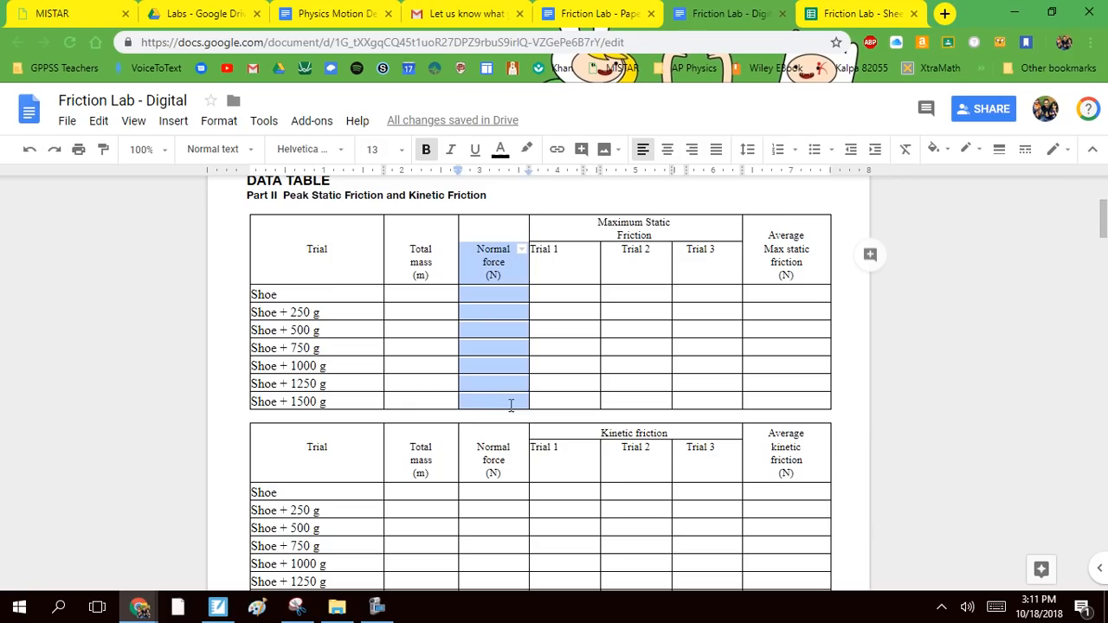
left_click_drag(763, 235, 804, 396)
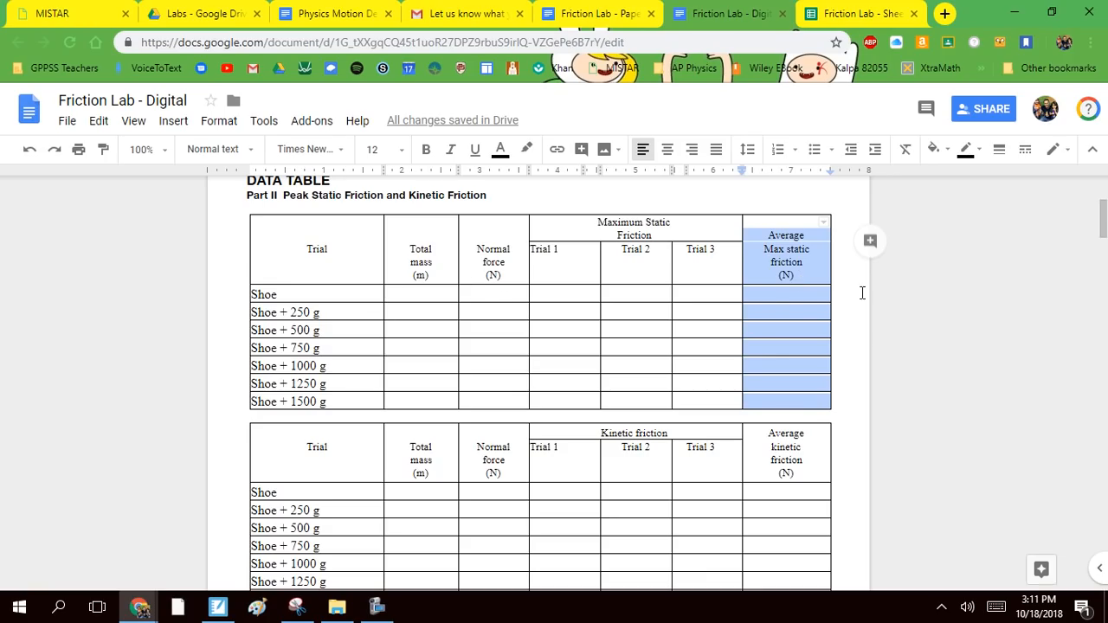
Step: Go through the Average Max static friction cells one by one, from the Shoe row to the Shoe + 1500 g row
left_click(791, 298)
left_click_drag(793, 309, 797, 318)
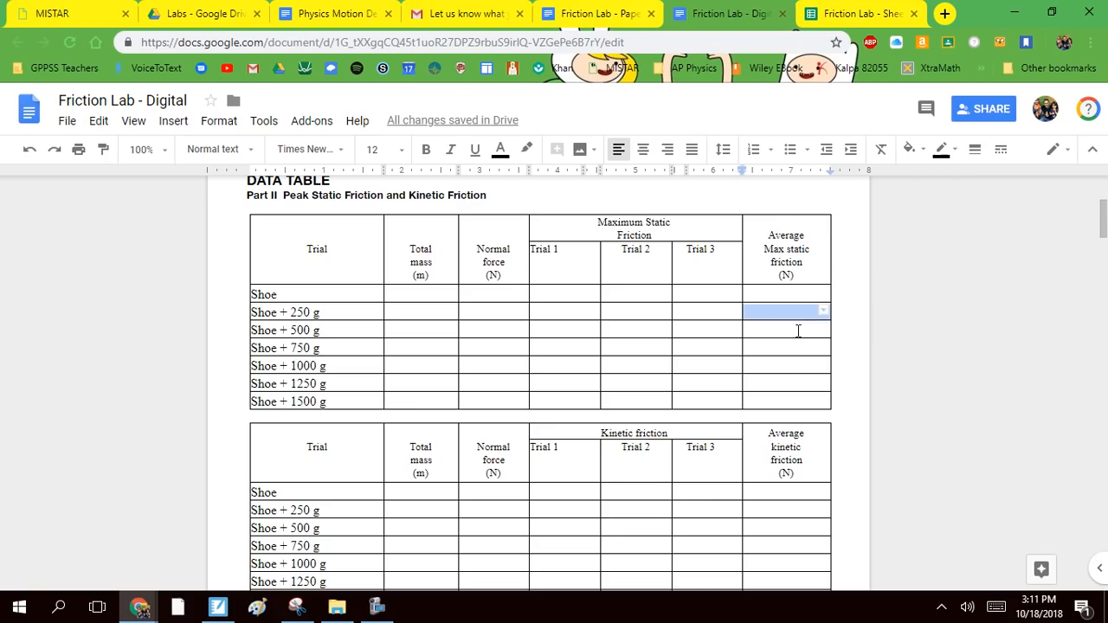
double_click(797, 333)
double_click(796, 346)
double_click(797, 367)
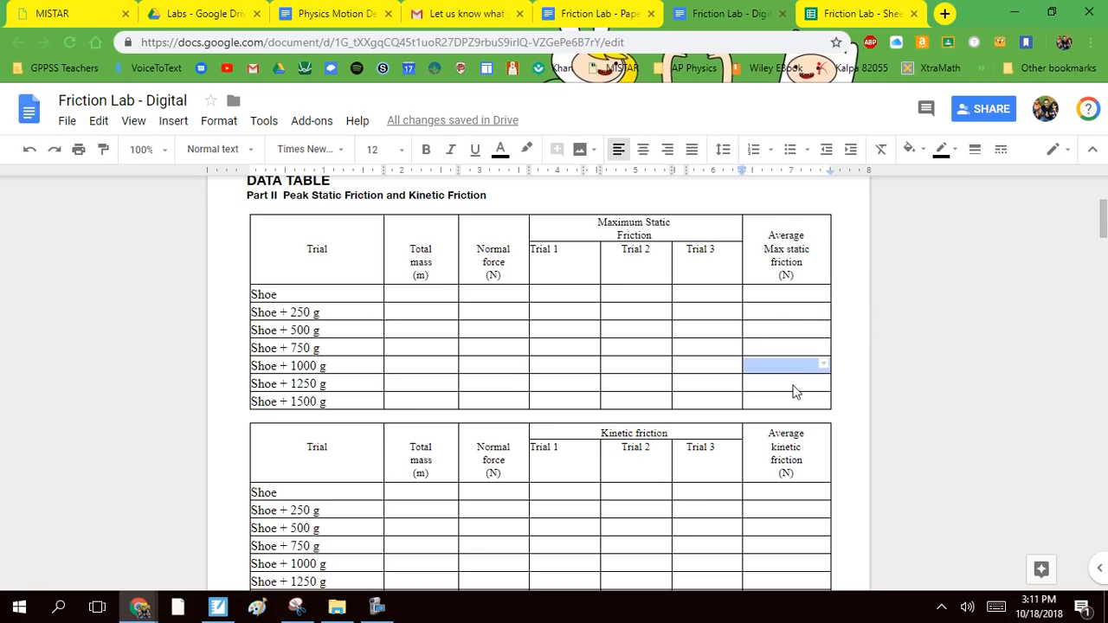
double_click(795, 384)
double_click(795, 402)
Step: Highlight the blank data cells under Average Max static friction and Normal force to compare the two columns
left_click_drag(763, 293, 786, 397)
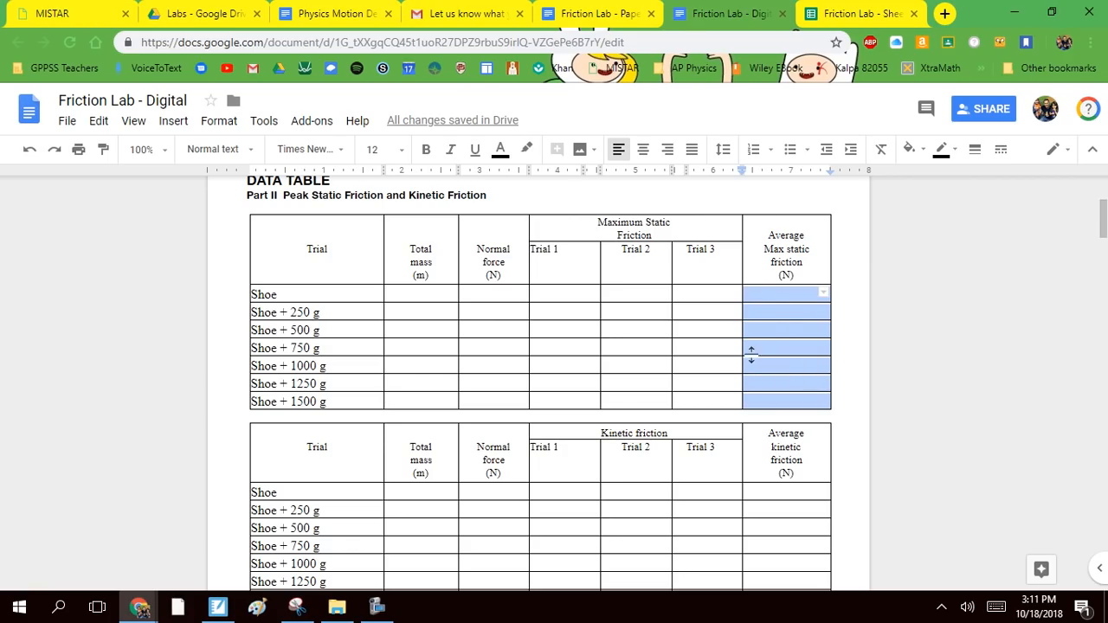
left_click(769, 371)
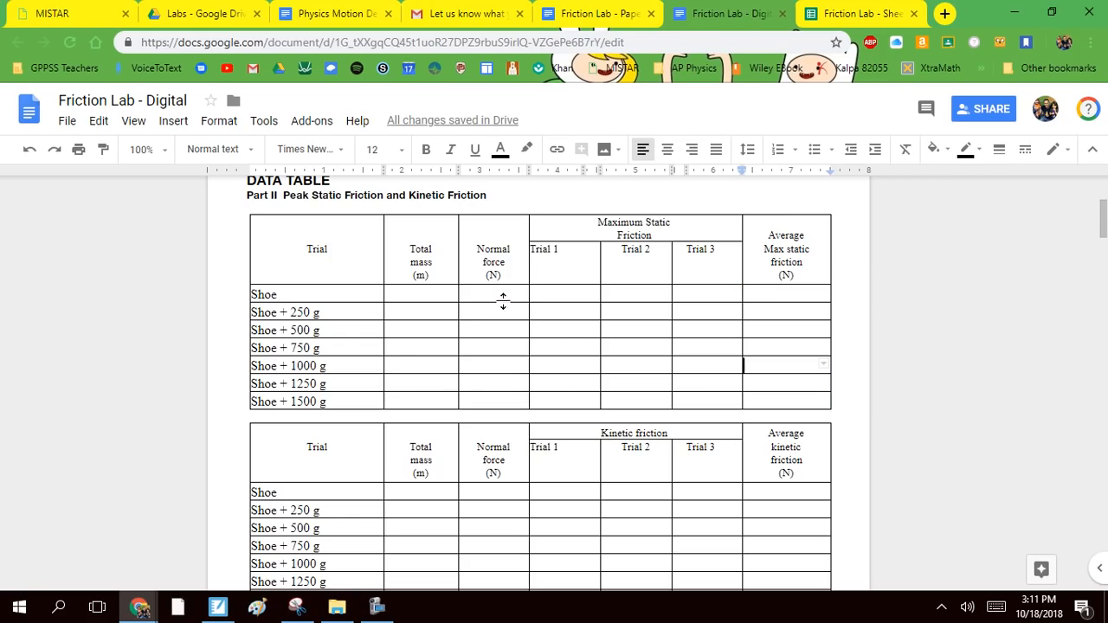
left_click_drag(482, 291, 513, 398)
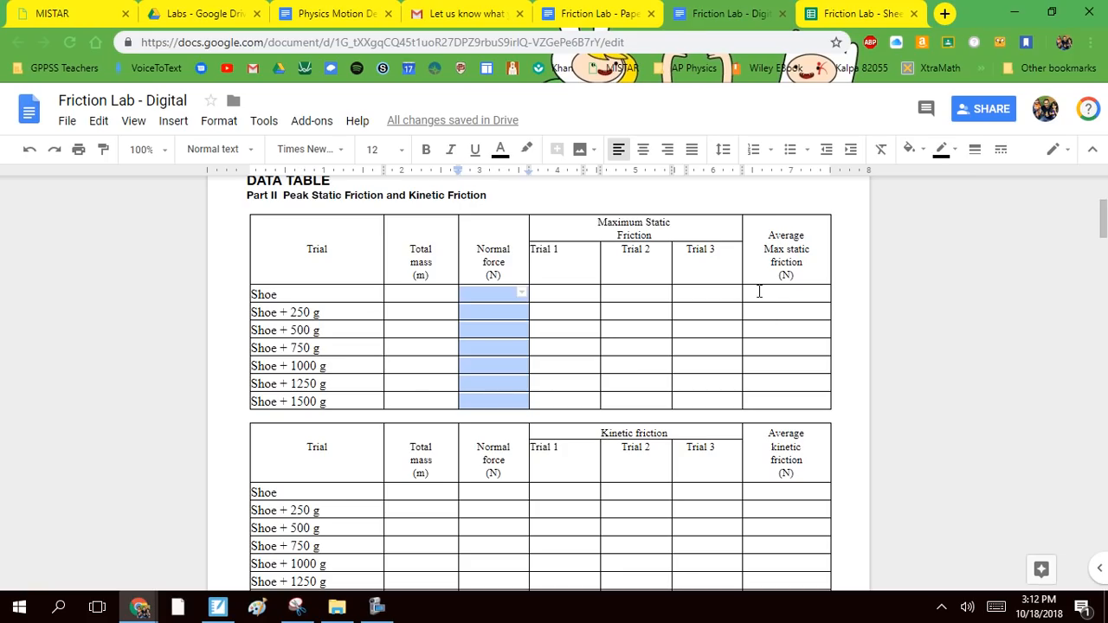
left_click_drag(758, 291, 791, 398)
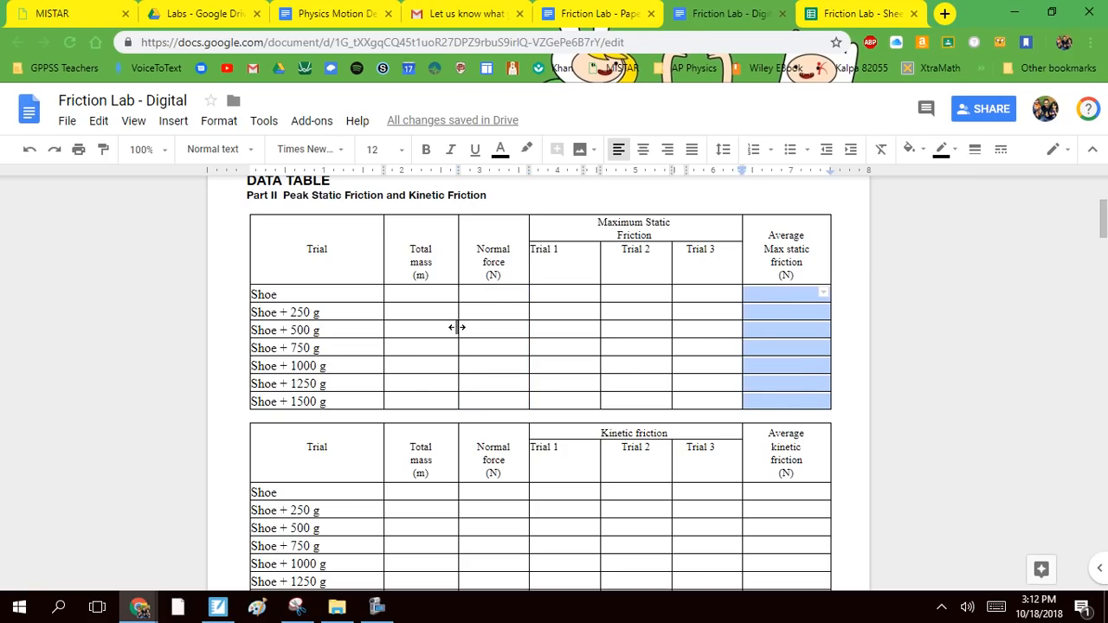
Step: Switch to the Friction Lab - Sheets spreadsheet and examine the Normal Force, Maximum Static Friction and Kinetic Friction columns in turn
left_click(857, 14)
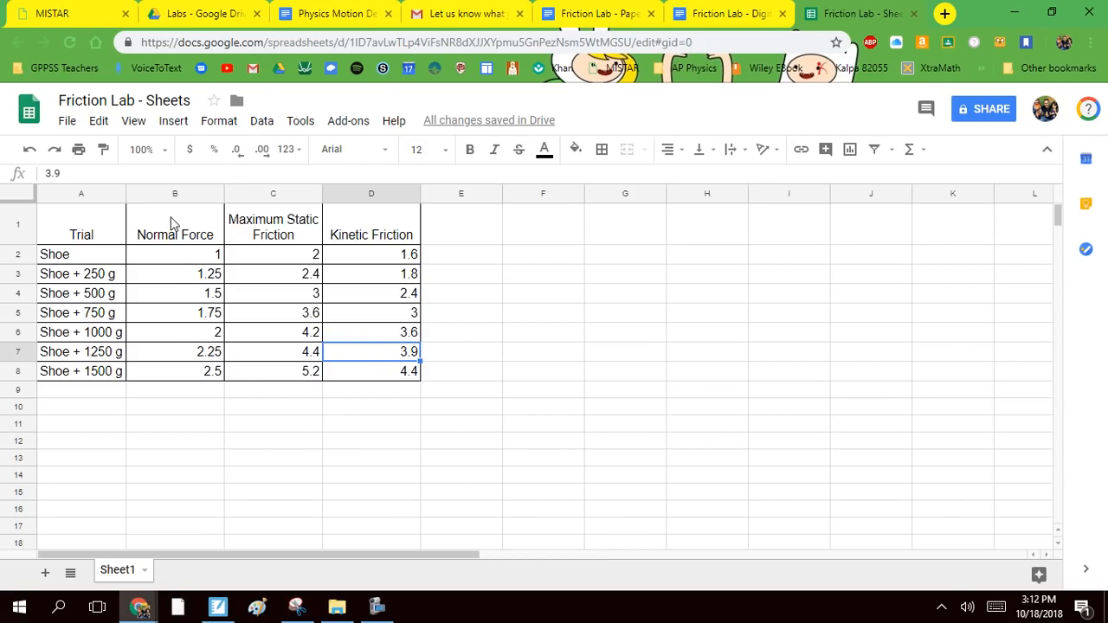
left_click_drag(175, 225, 181, 376)
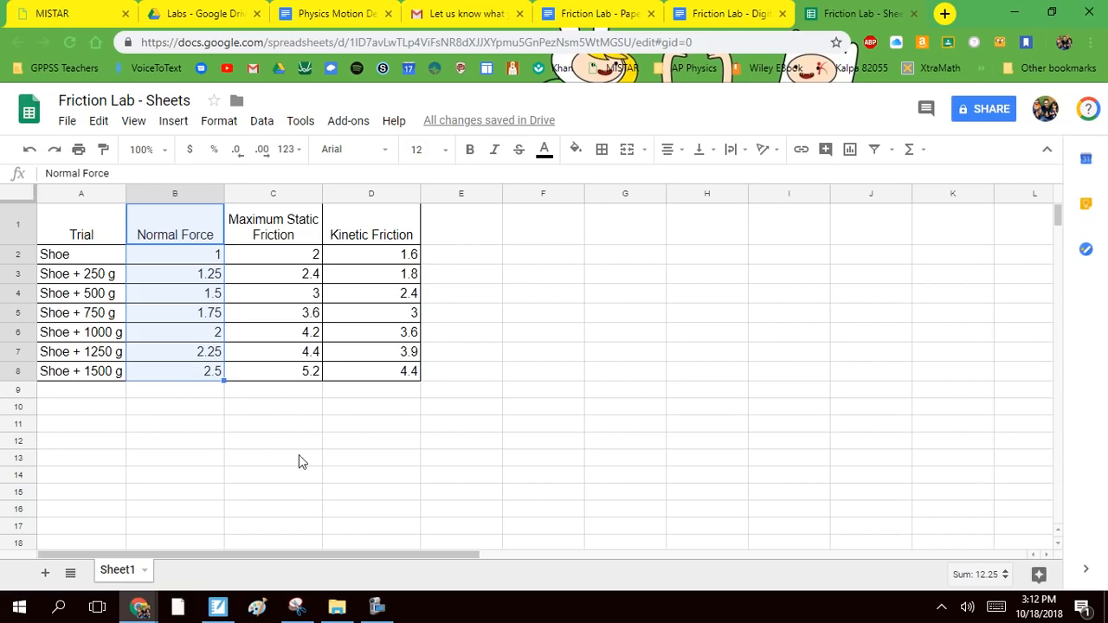
left_click(275, 233)
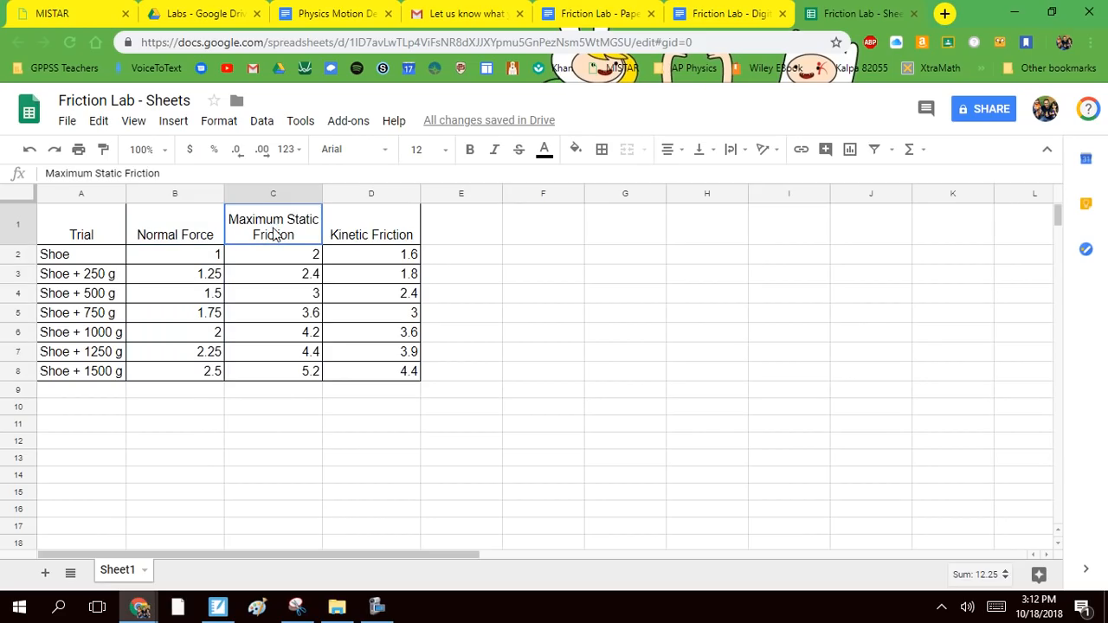
left_click_drag(275, 234, 286, 374)
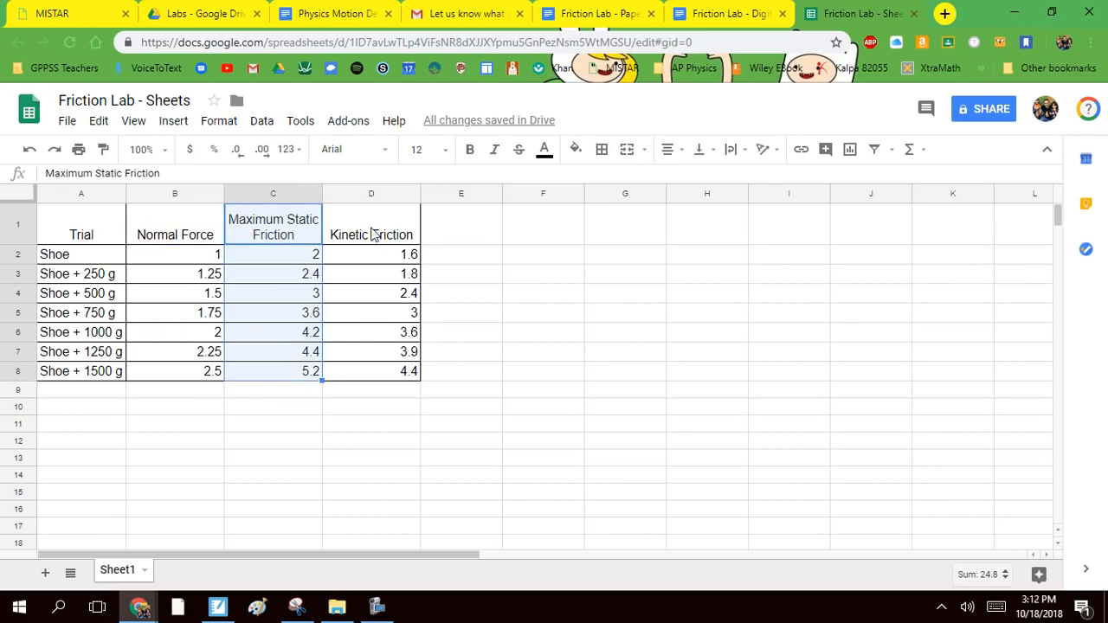
left_click_drag(372, 233, 371, 374)
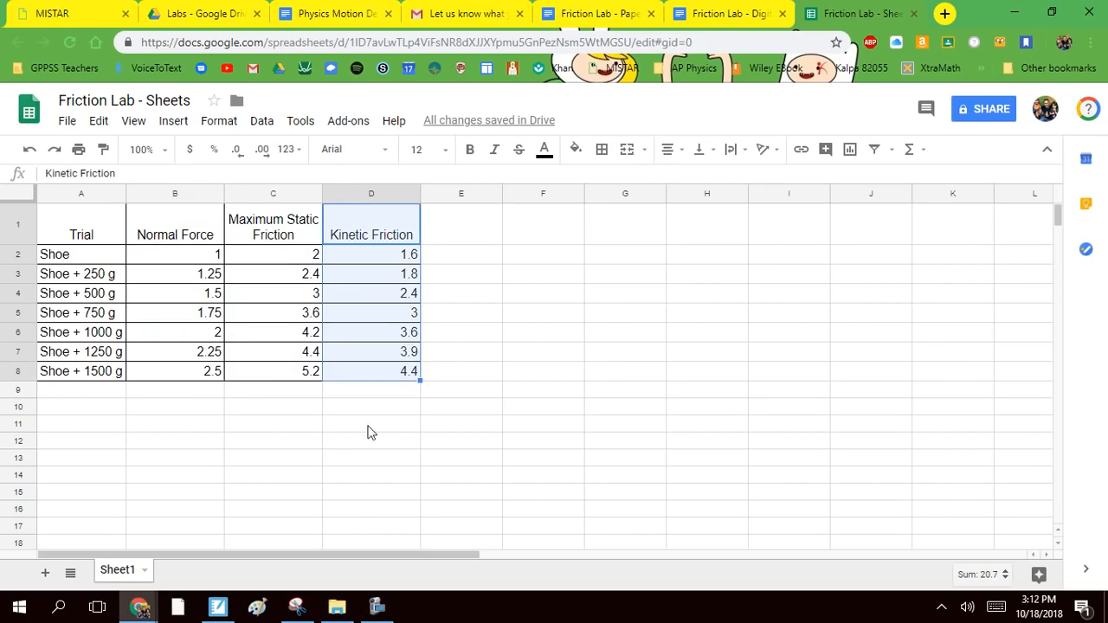
left_click_drag(170, 218, 180, 379)
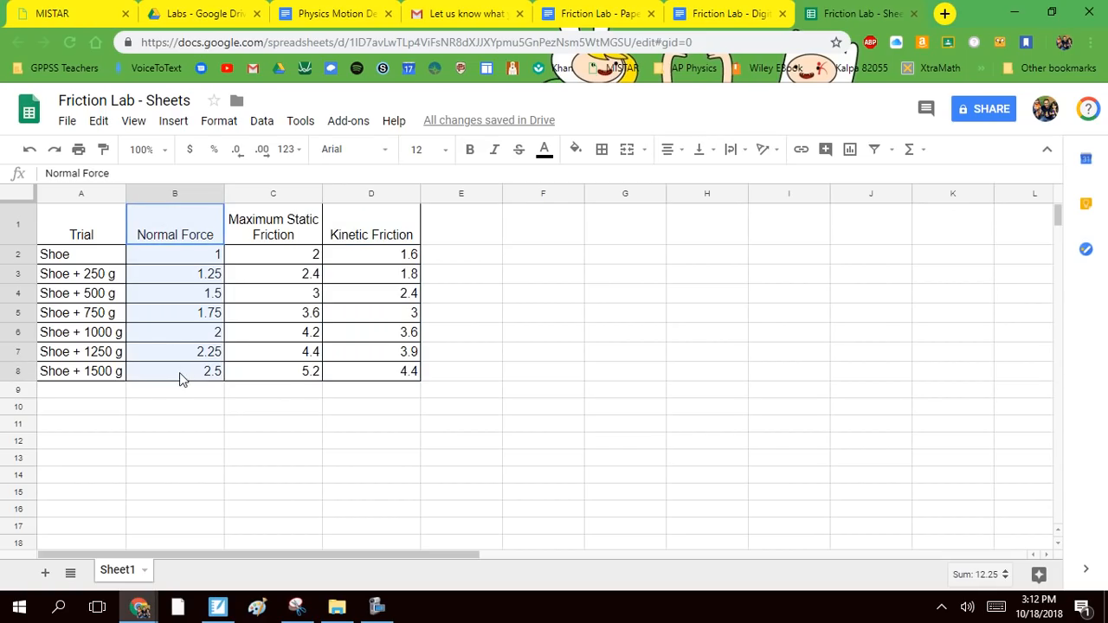
left_click(430, 465)
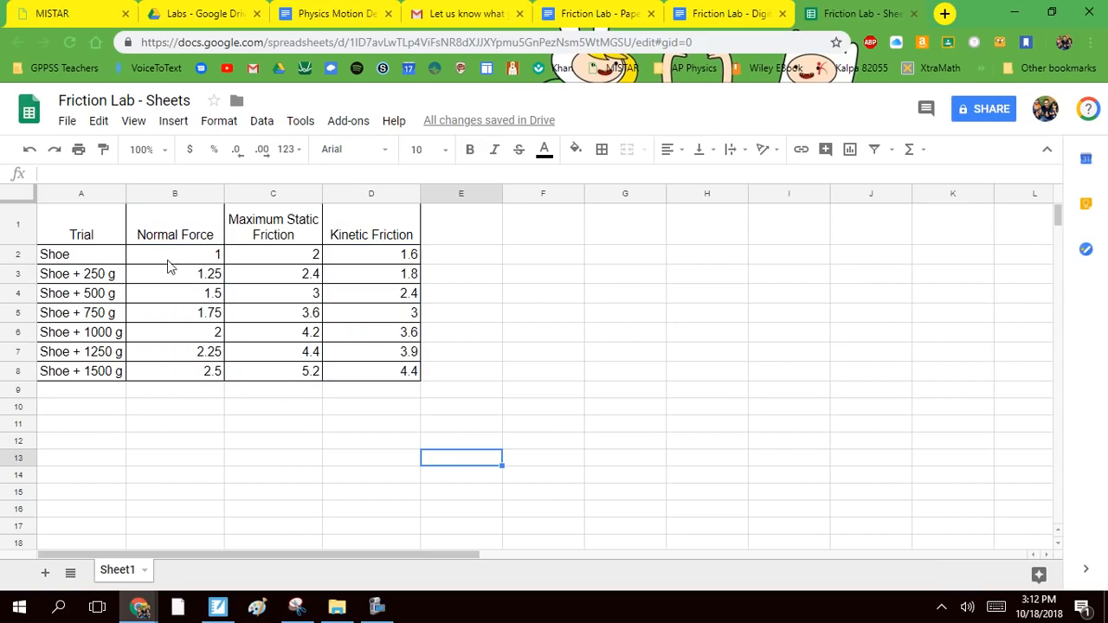
left_click(177, 232)
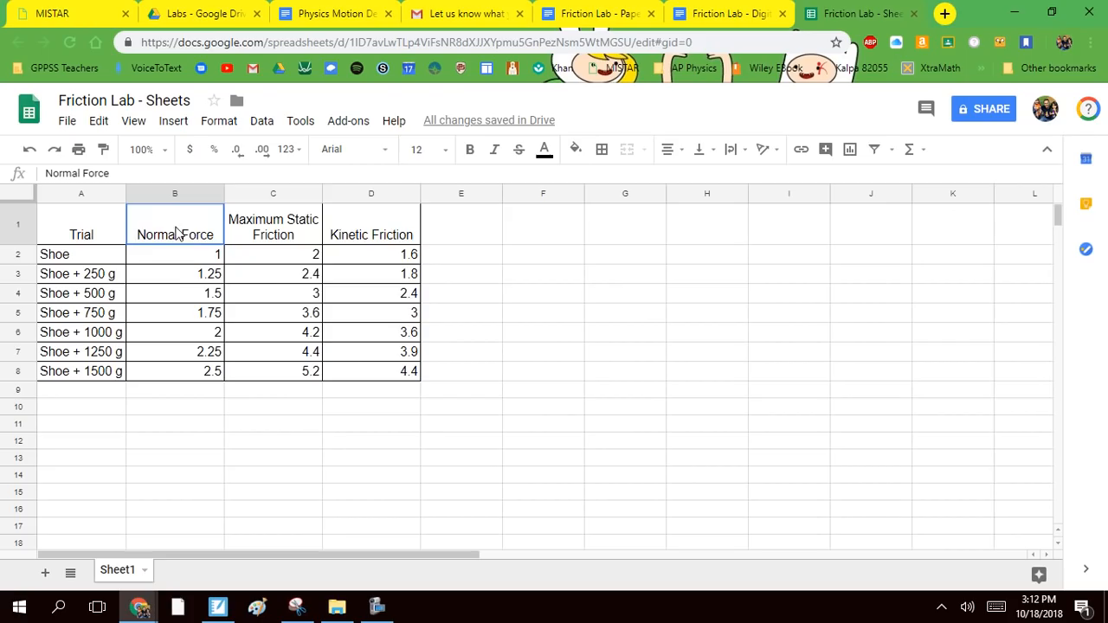
left_click_drag(176, 232, 400, 383)
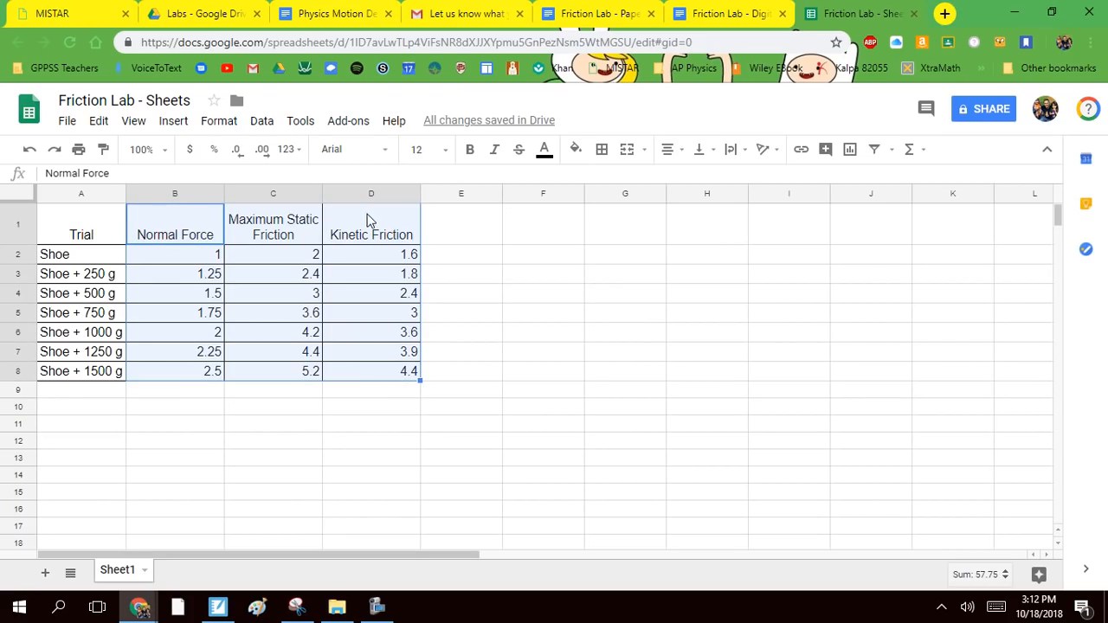
left_click(173, 232)
double_click(173, 232)
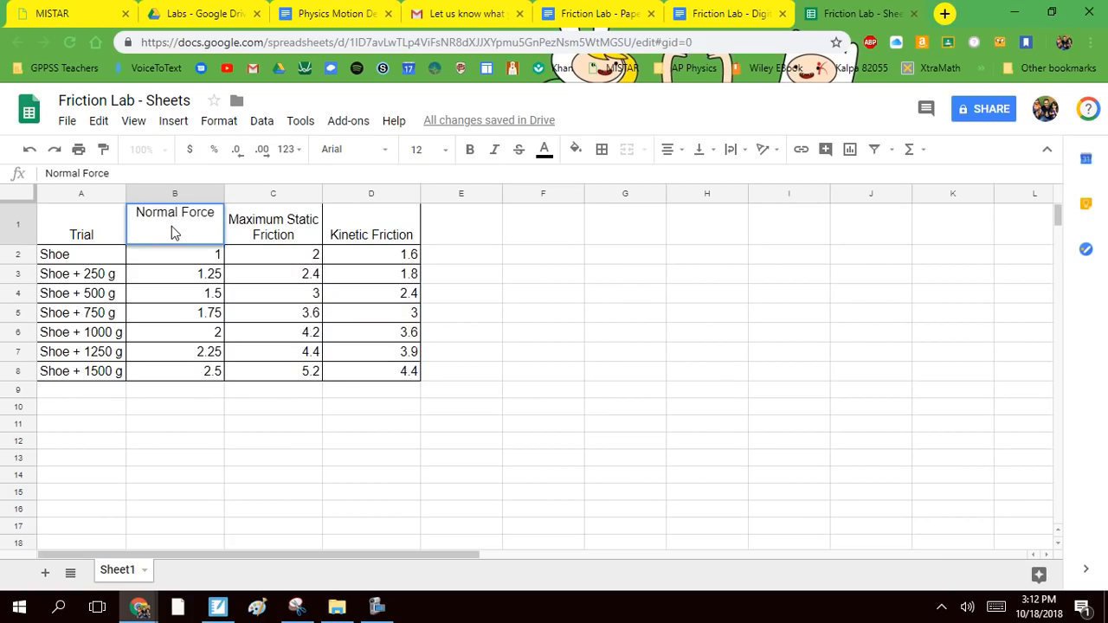
key("Escape")
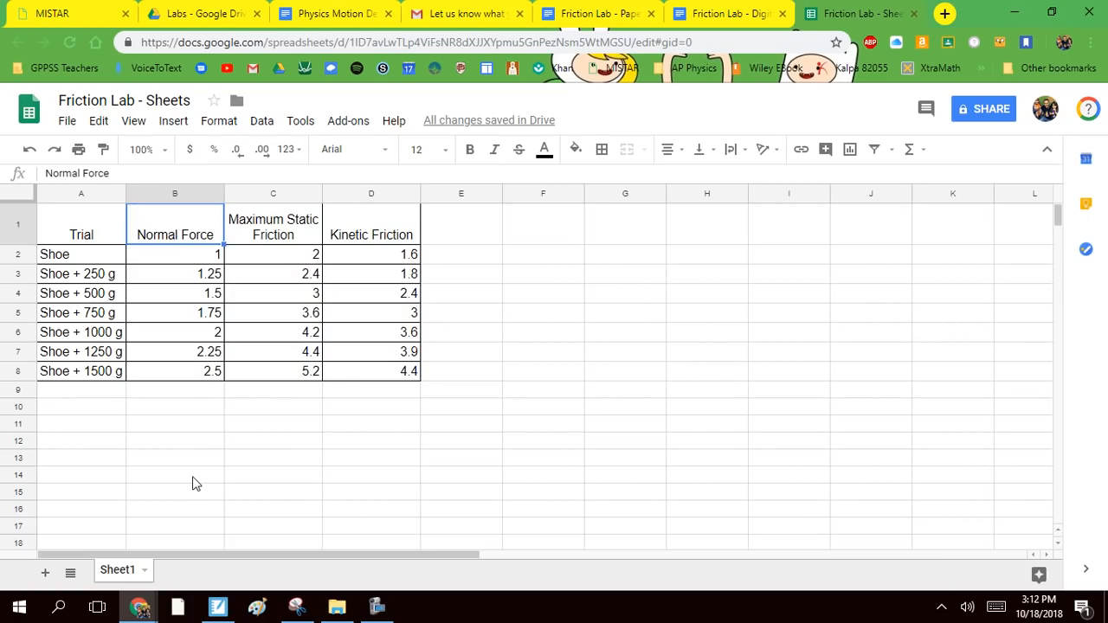
Step: Insert a chart from the Normal Force, Maximum Static Friction and Kinetic Friction data in B1:D8 and reposition it on the sheet
left_click_drag(164, 222, 410, 373)
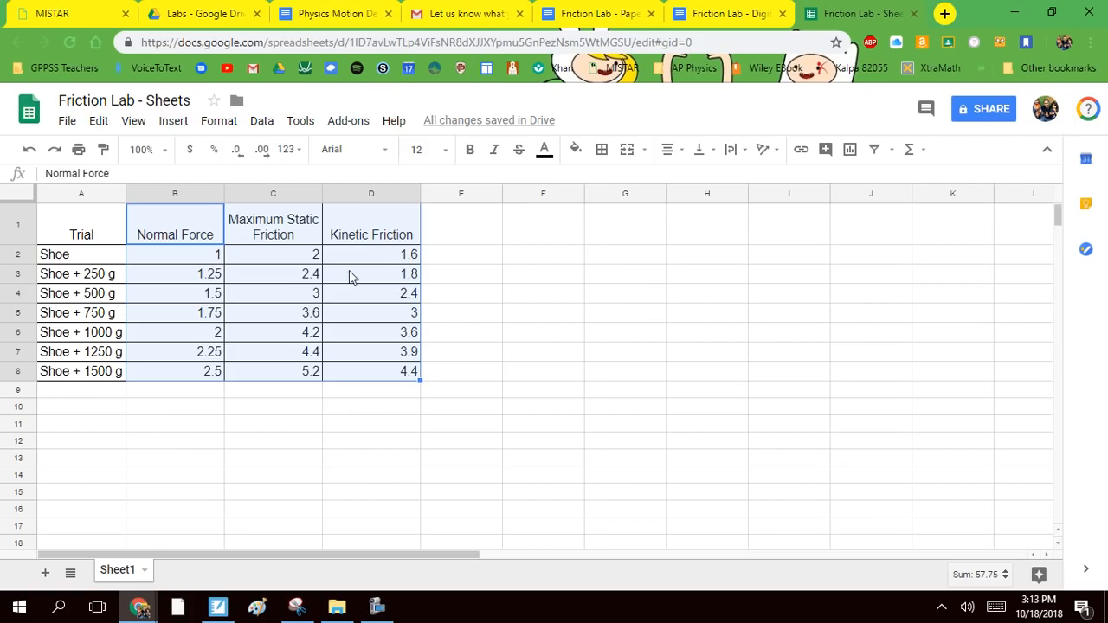
left_click(176, 121)
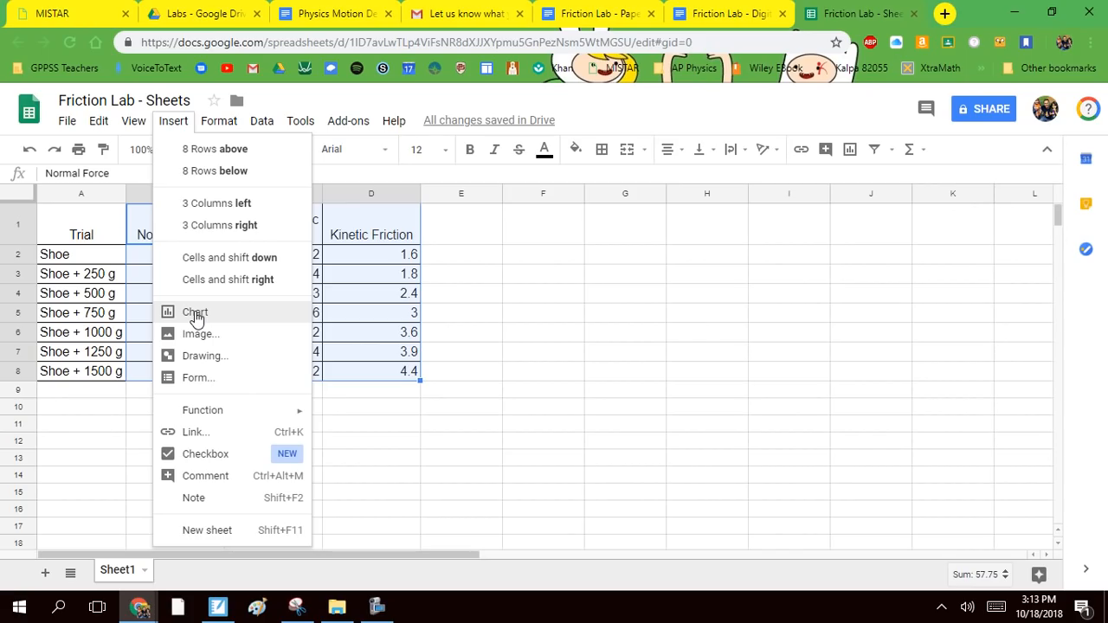
left_click(196, 315)
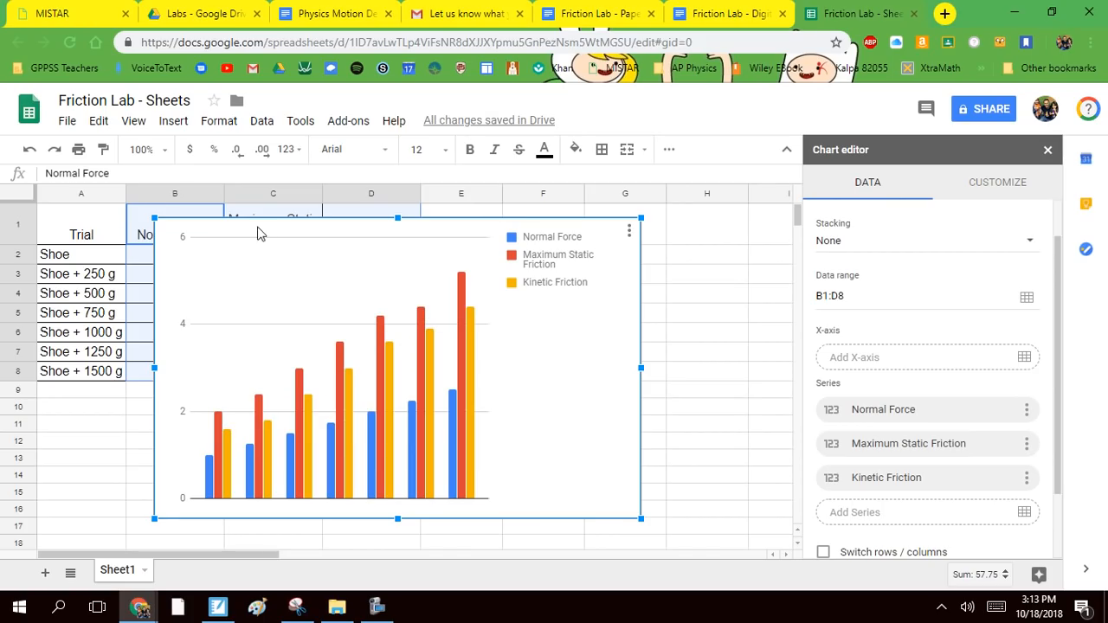
left_click_drag(244, 239, 501, 210)
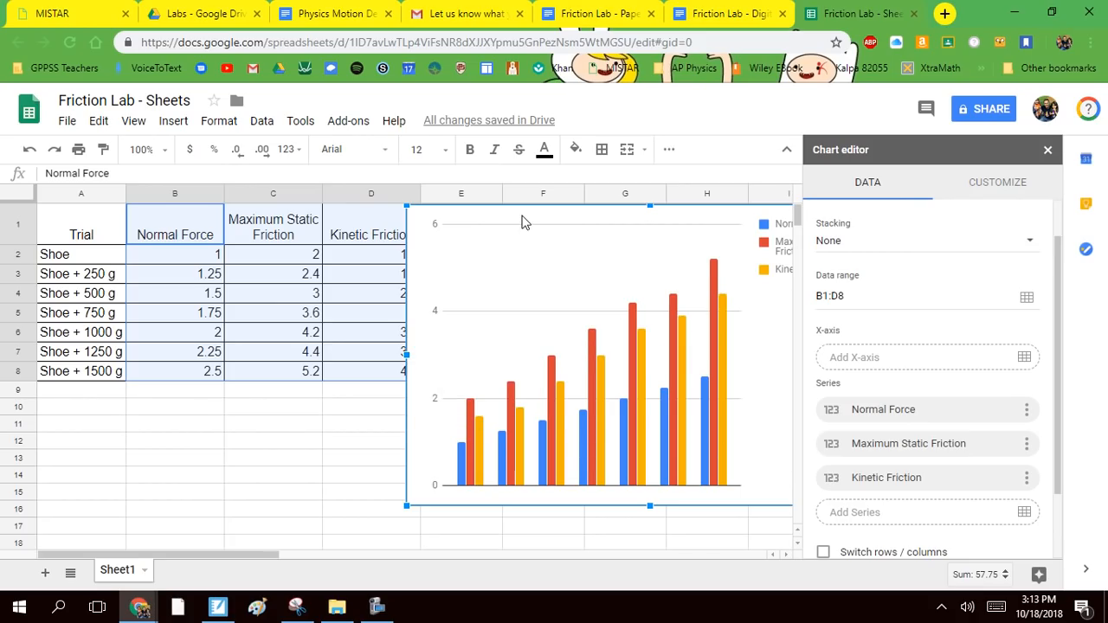
left_click_drag(522, 221, 305, 243)
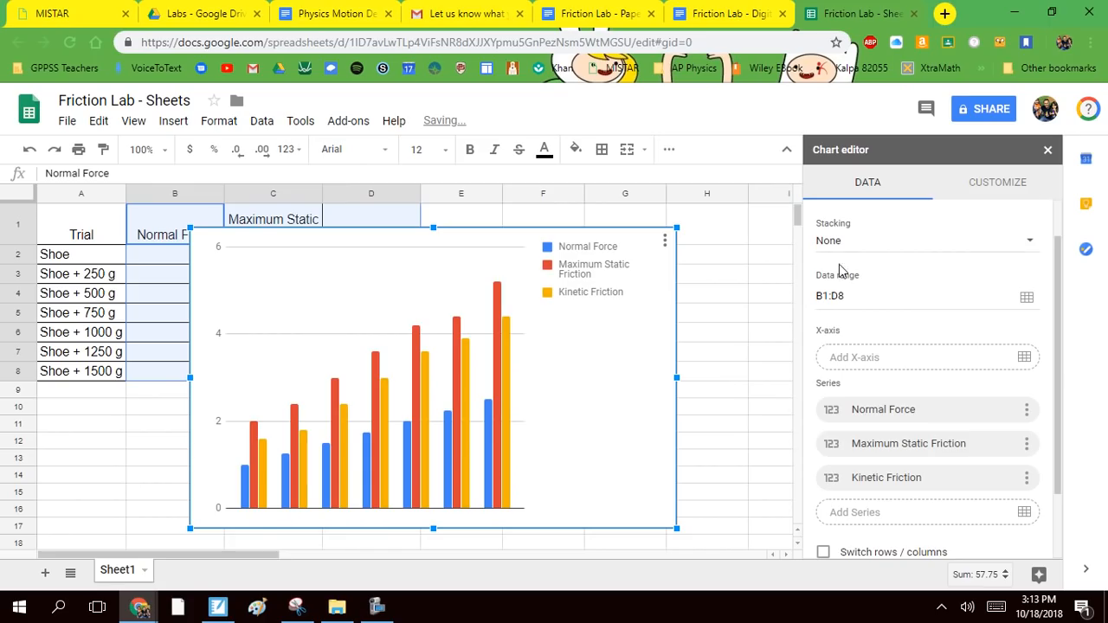
Step: Look over the chart's customization categories and its chart style options, and return to the chart's data settings
left_click(1000, 187)
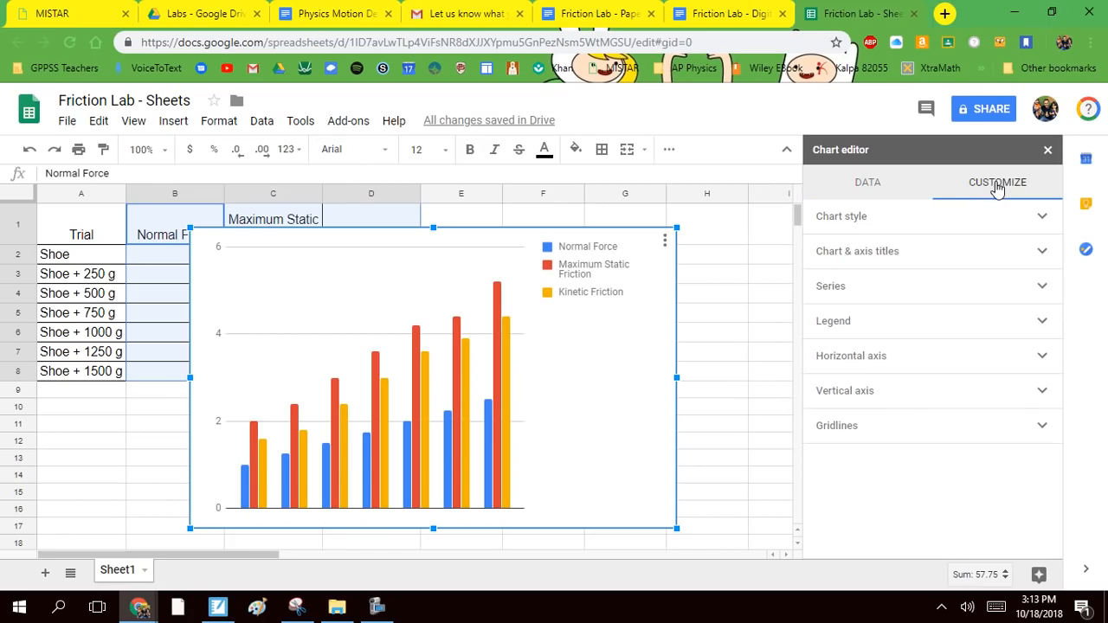
left_click(858, 223)
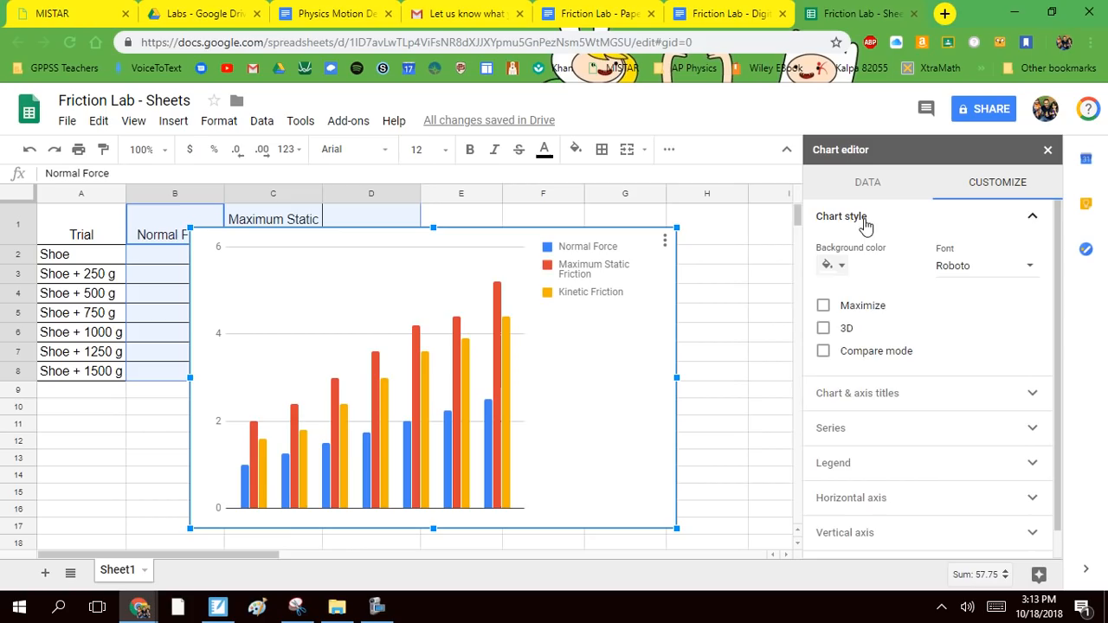
scroll(894, 288, "down", 1)
scroll(894, 287, "up", 1)
left_click(1036, 218)
left_click(854, 185)
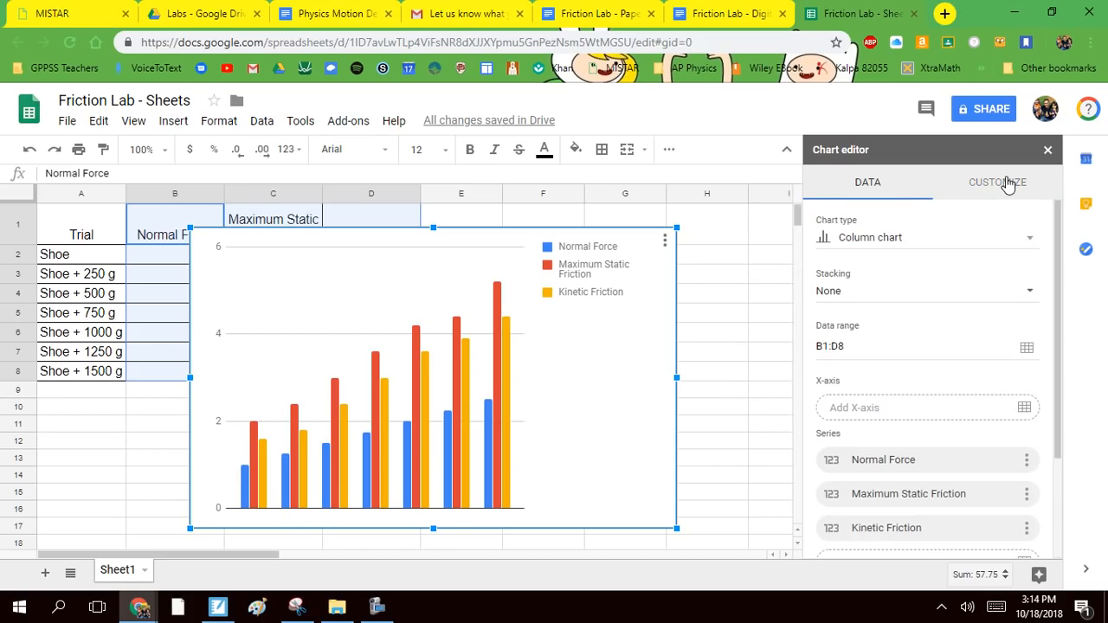
Step: Change the chart type to Scatter chart and move the chart beside the data table so the data columns are uncovered
left_click(924, 237)
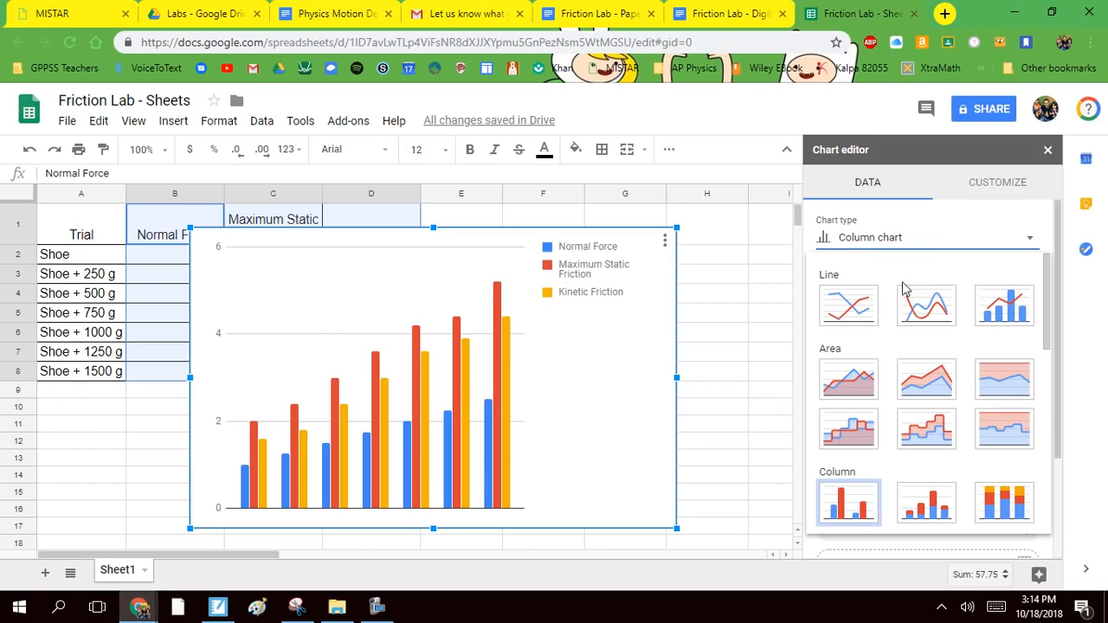
scroll(904, 294, "down", 1)
scroll(905, 294, "down", 5)
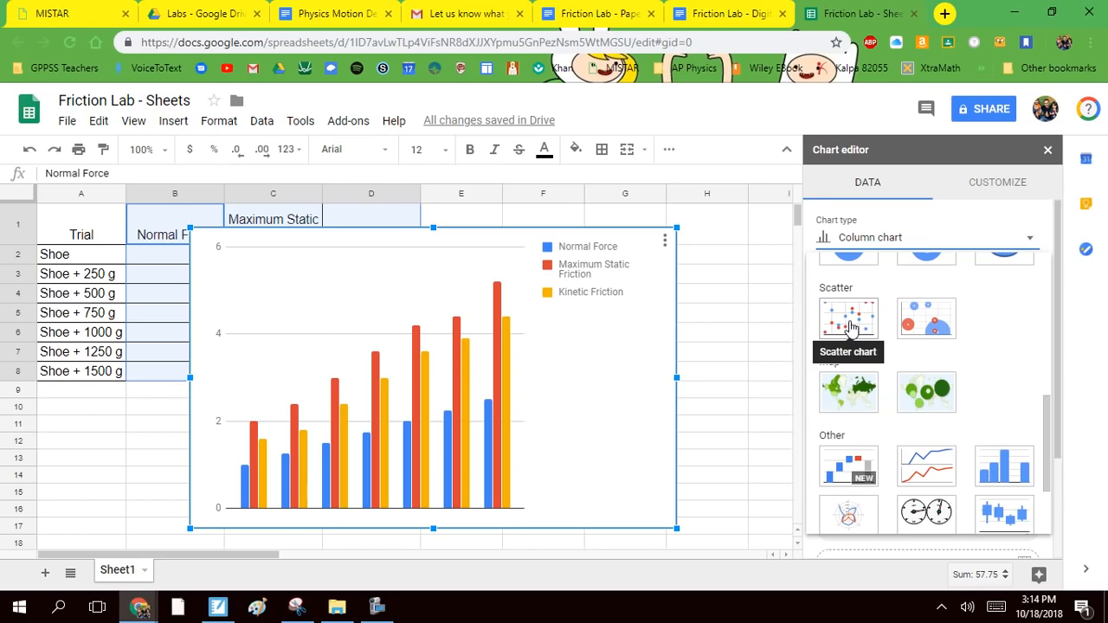
left_click(848, 319)
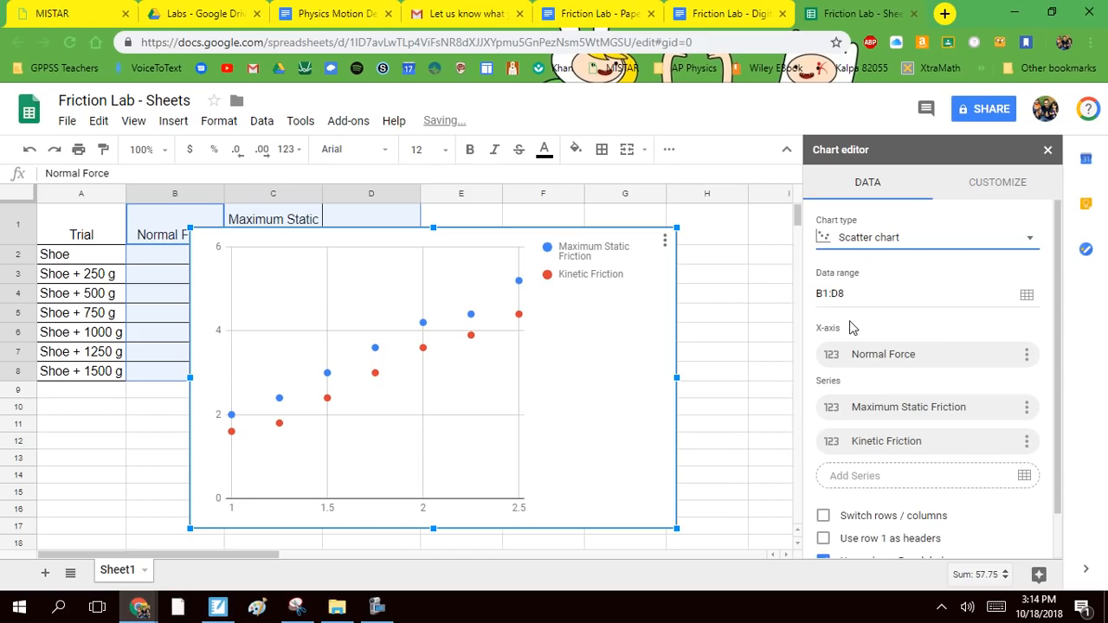
left_click_drag(391, 237, 555, 235)
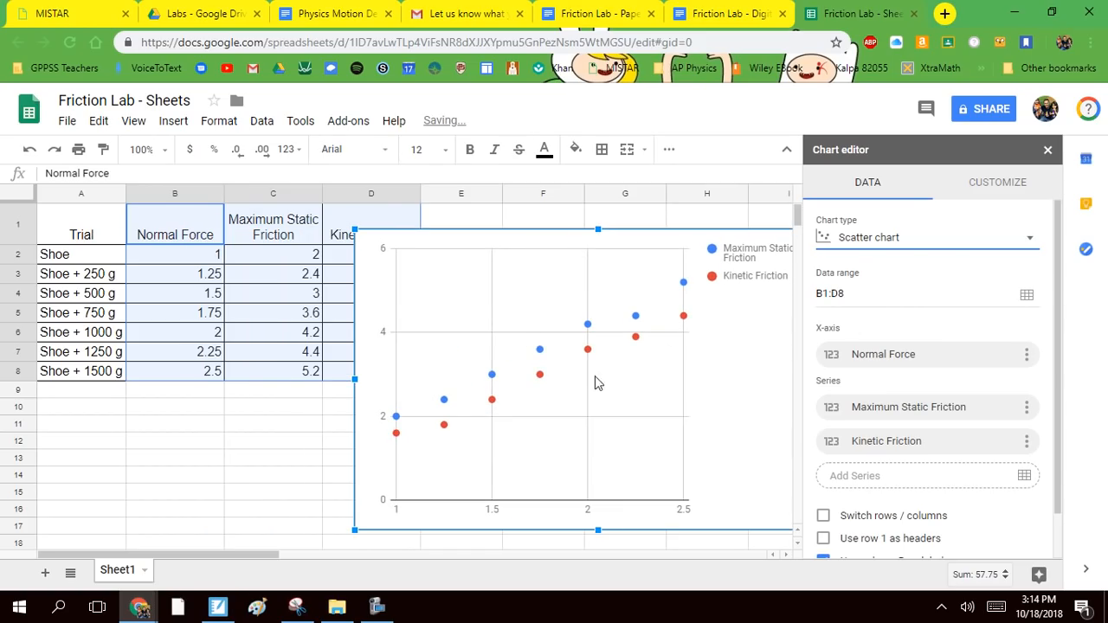
left_click_drag(445, 247, 516, 249)
Step: Compare the chart's first static and kinetic friction points with the Shoe trial's values in row 2
mouse_move(465, 419)
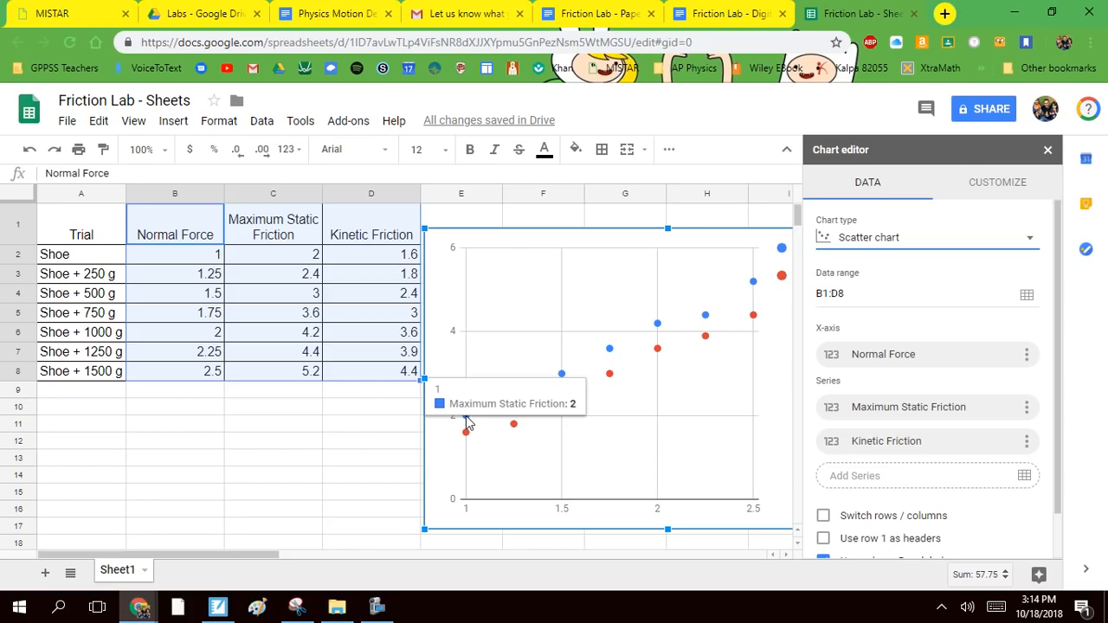
left_click(205, 256)
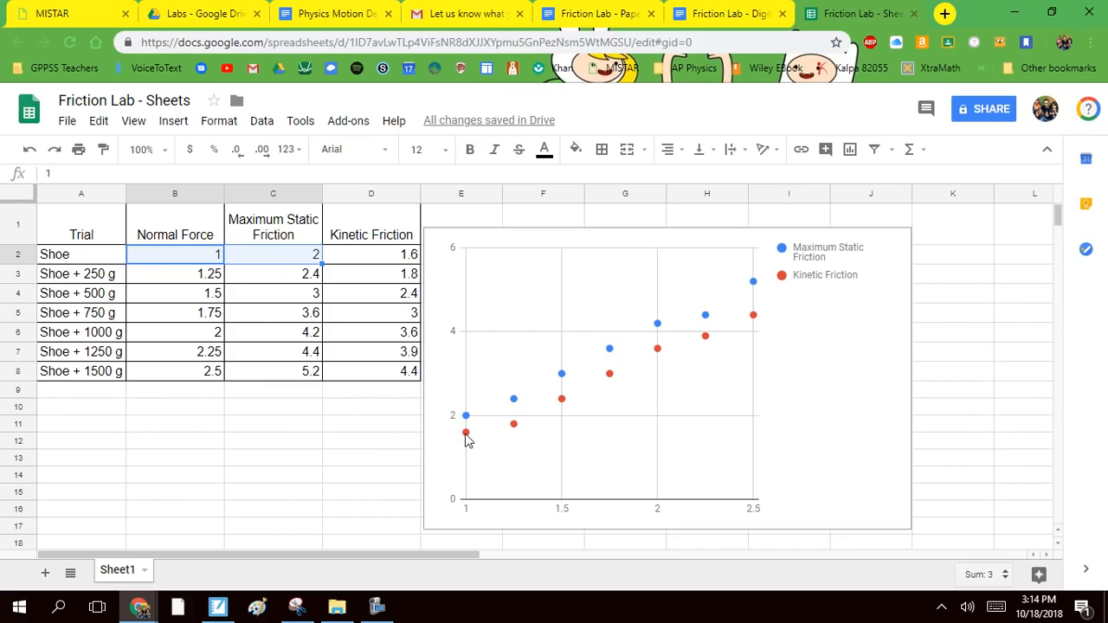
left_click(407, 259)
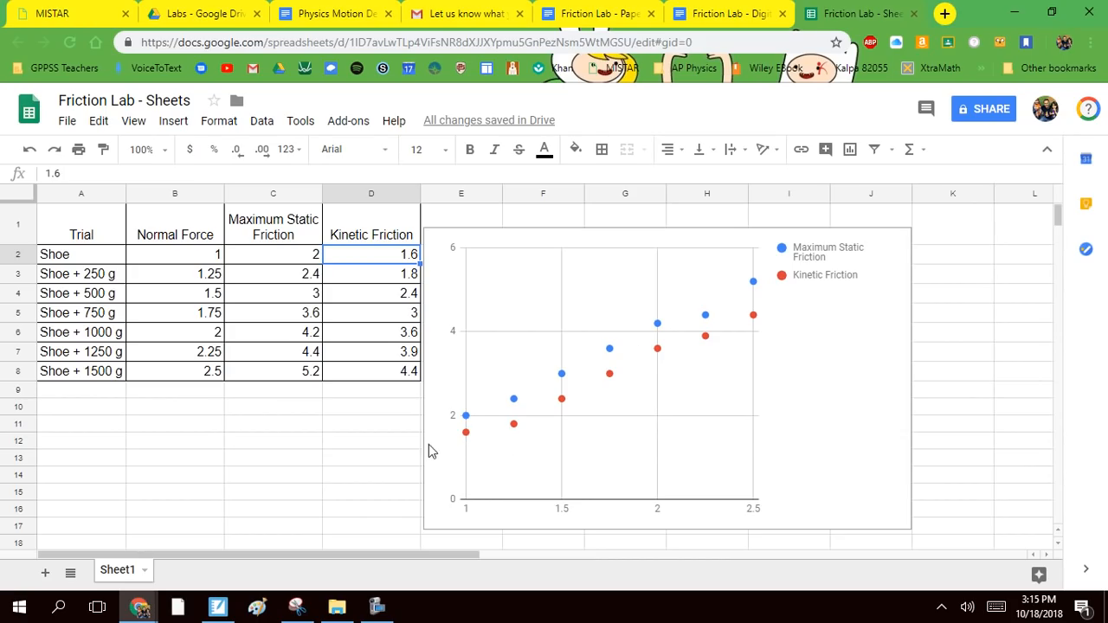
scroll(753, 435, "down", 2)
scroll(771, 426, "up", 2)
Step: Reopen the scatter chart for editing, move it over the data columns, and set it to use row 1 as headers
left_click(860, 369)
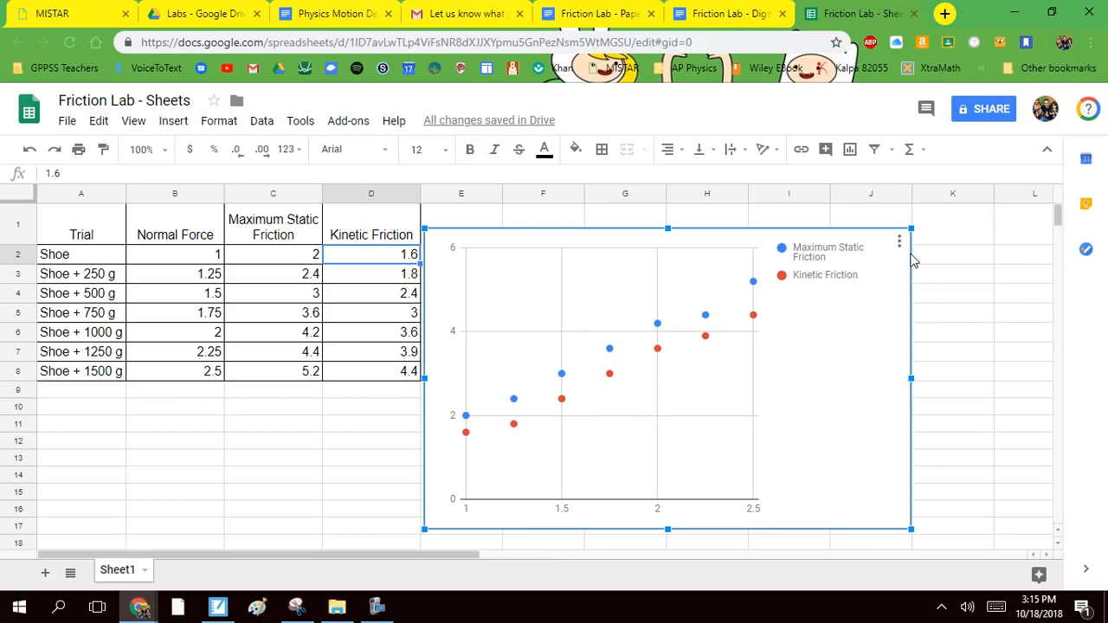
double_click(817, 412)
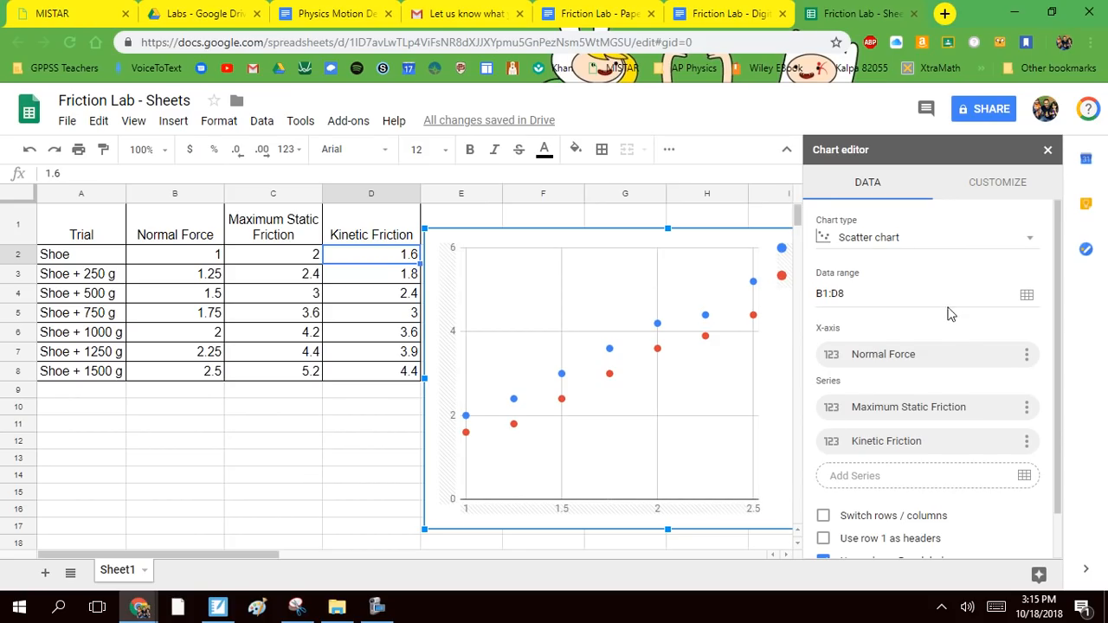
scroll(932, 329, "down", 1)
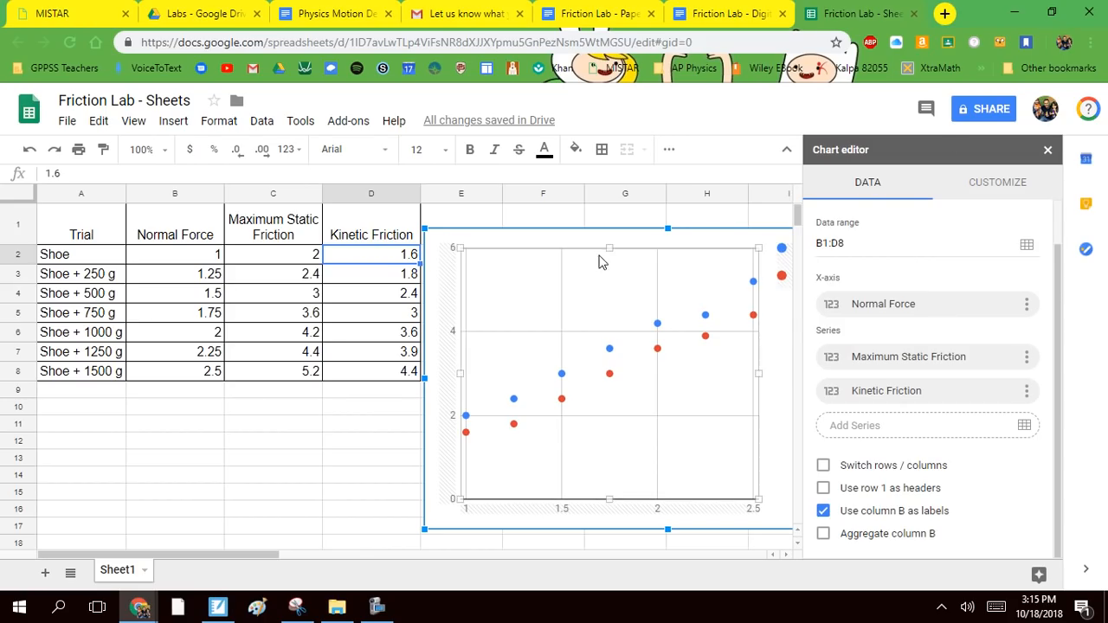
left_click_drag(533, 235, 239, 224)
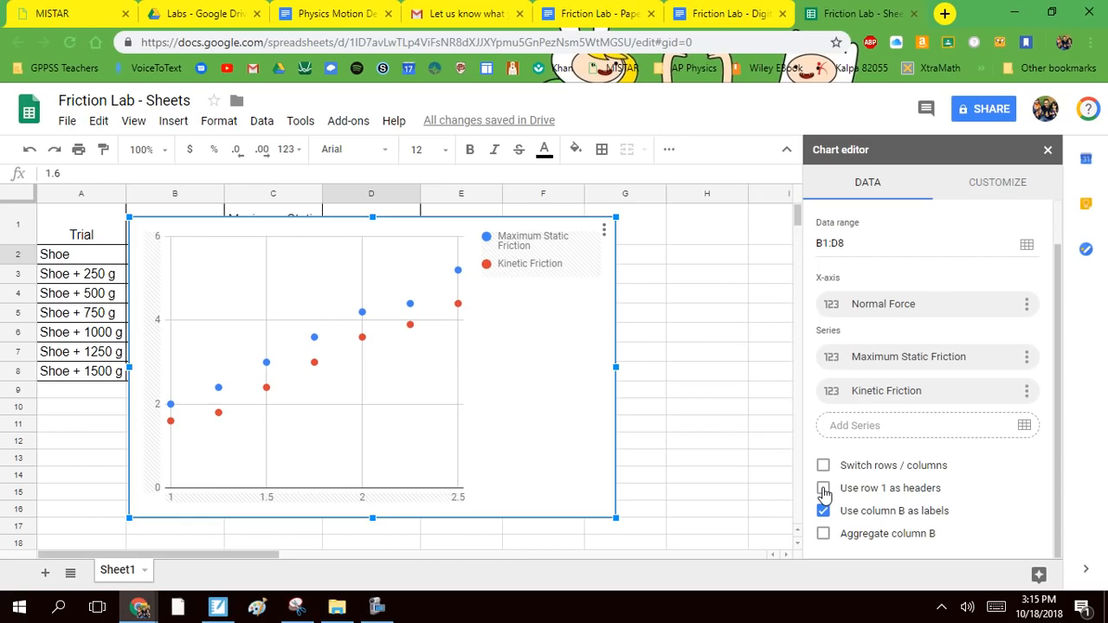
left_click(823, 489)
Step: Examine the options for the Normal Force X-axis and look over the chart's remaining data settings
left_click(377, 606)
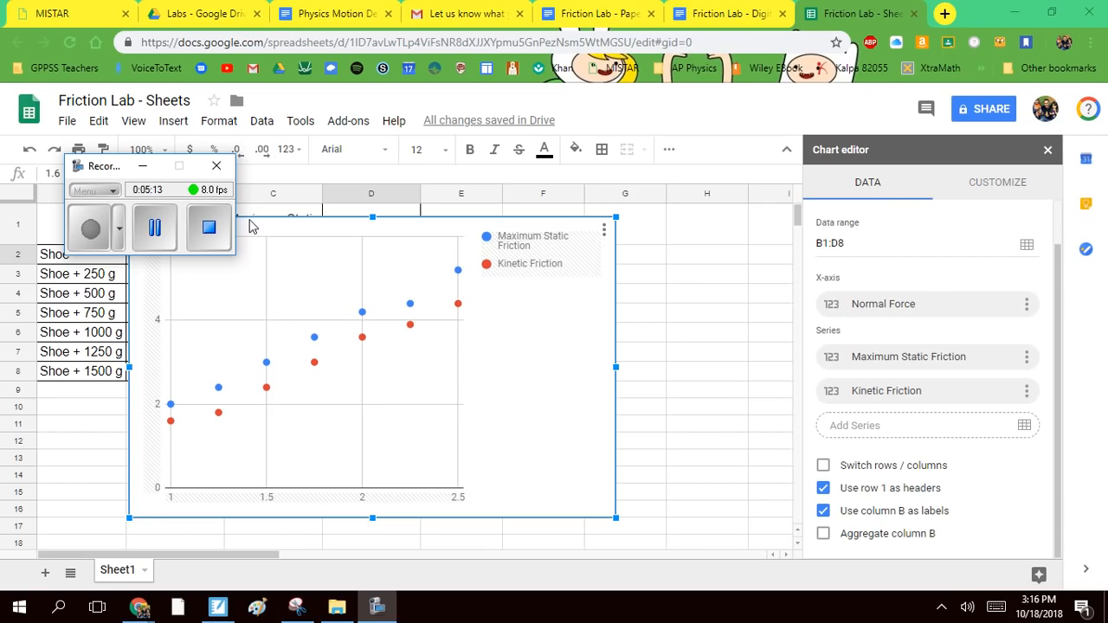
left_click(1017, 312)
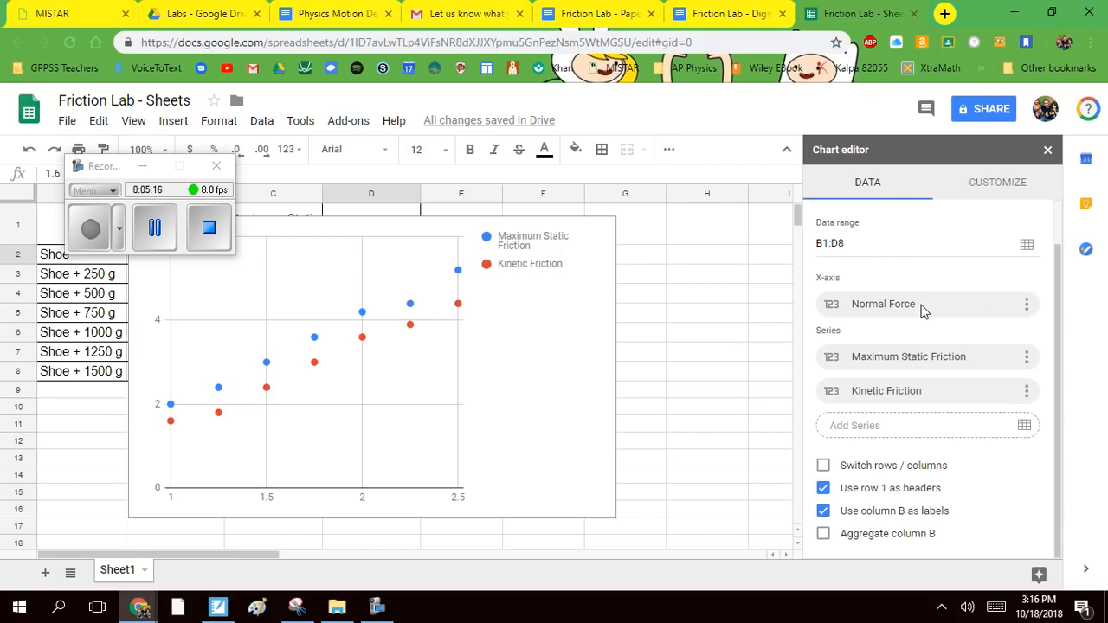
left_click(1027, 308)
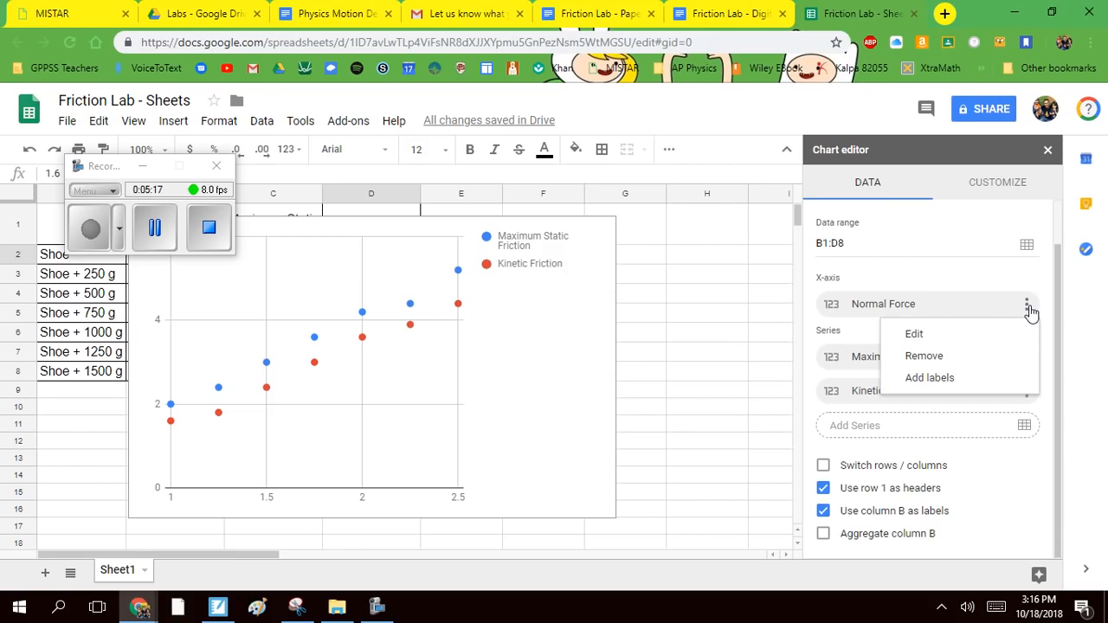
left_click(927, 306)
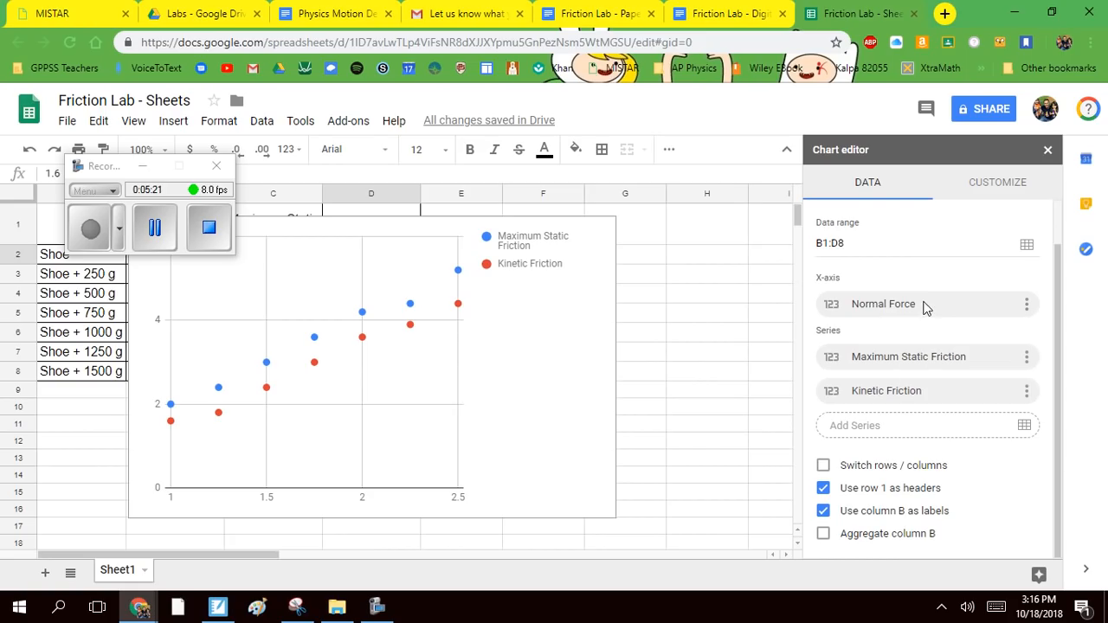
scroll(900, 379, "up", 1)
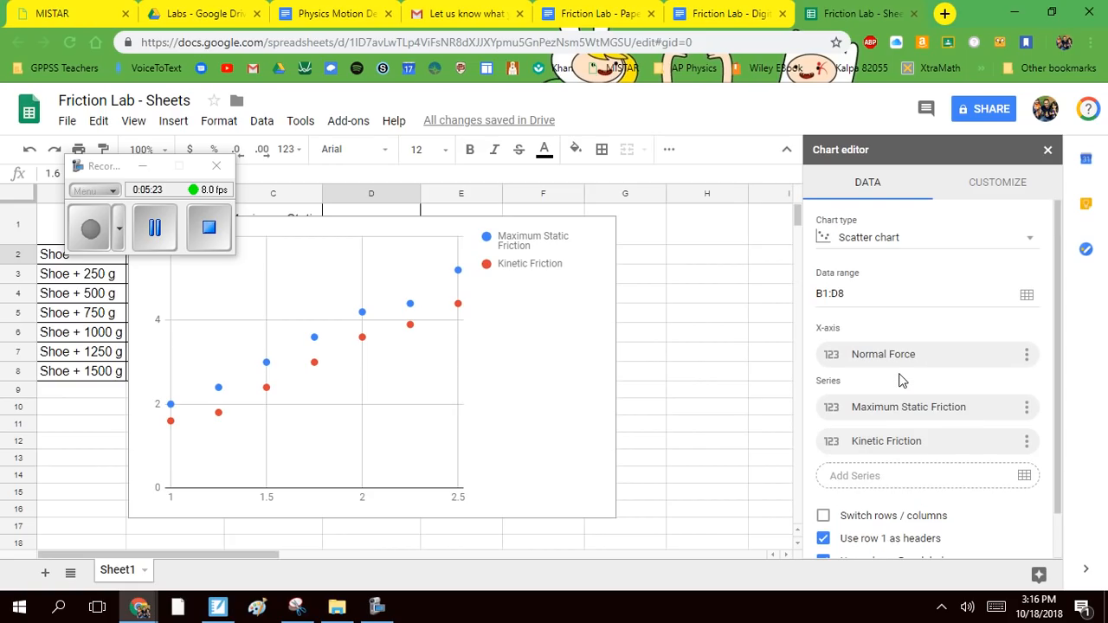
scroll(900, 380, "down", 1)
scroll(904, 390, "up", 1)
Step: Set the font in the chart style to Comic Sans MS
left_click(1009, 182)
left_click(848, 216)
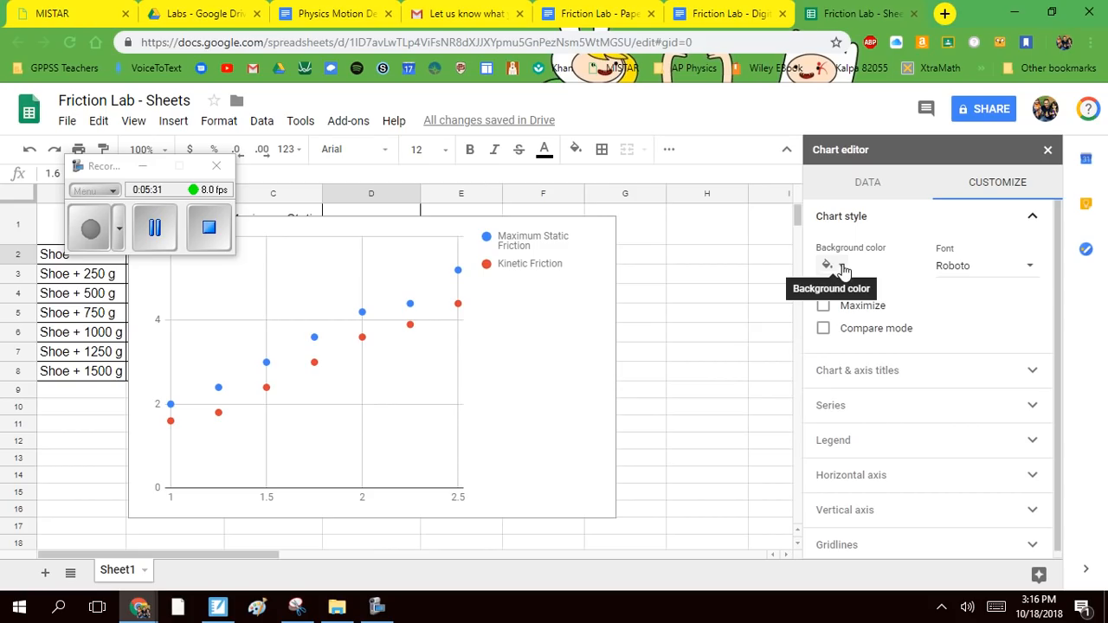
left_click(944, 265)
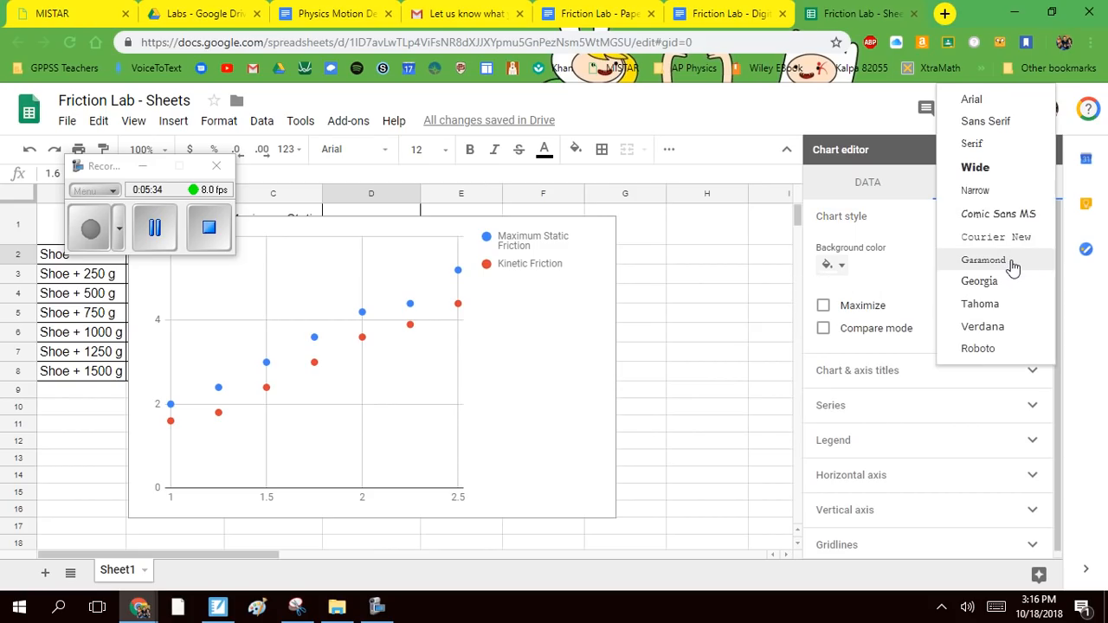
left_click(1011, 215)
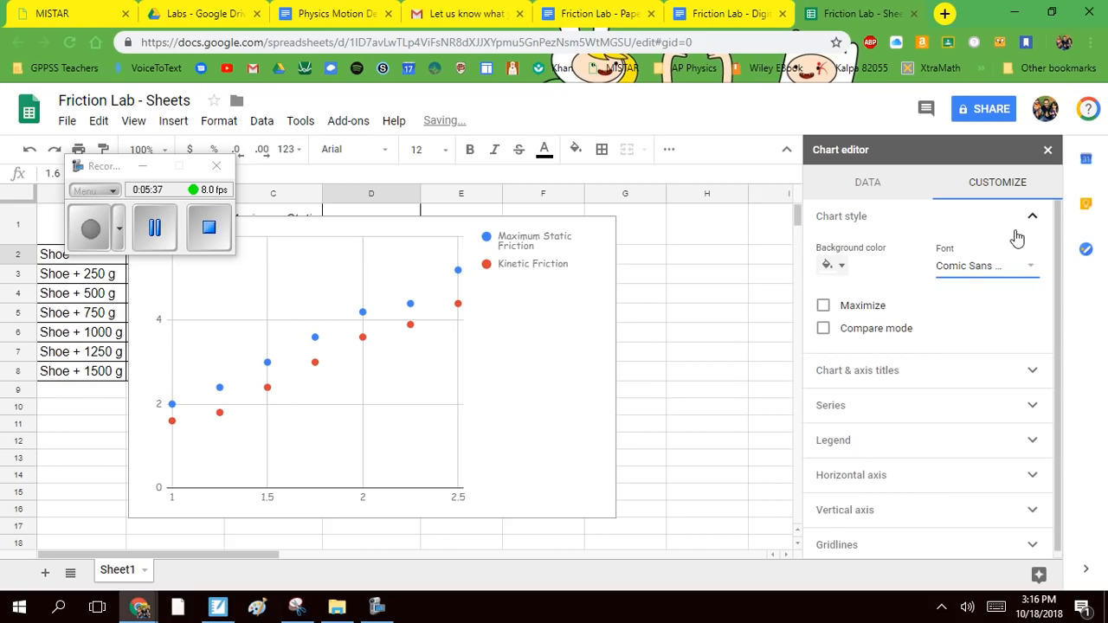
left_click(1025, 269)
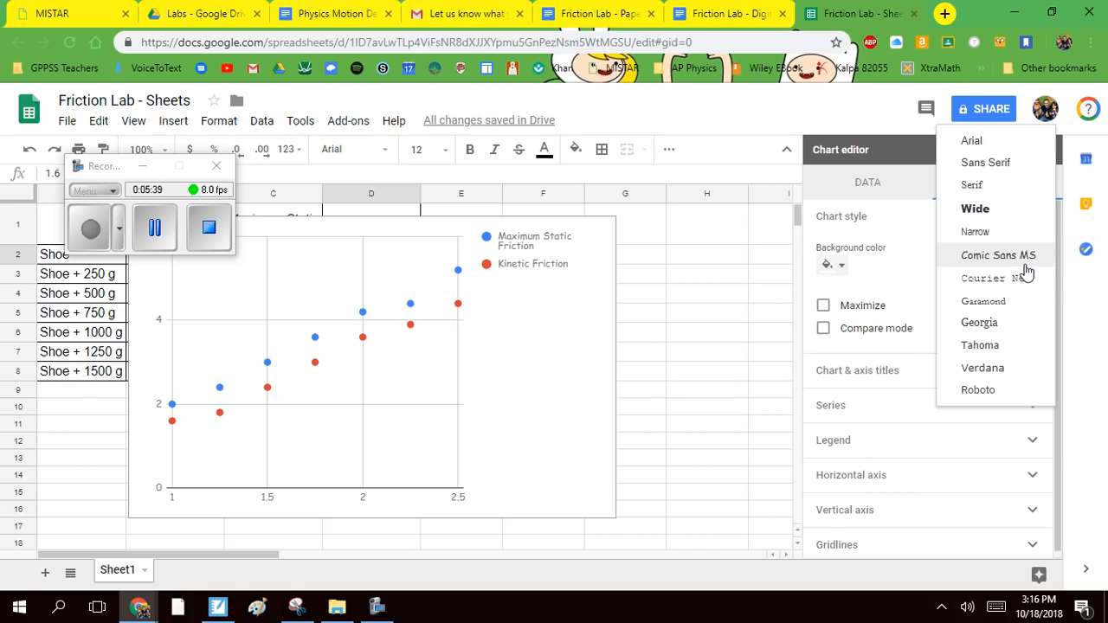
left_click(1025, 265)
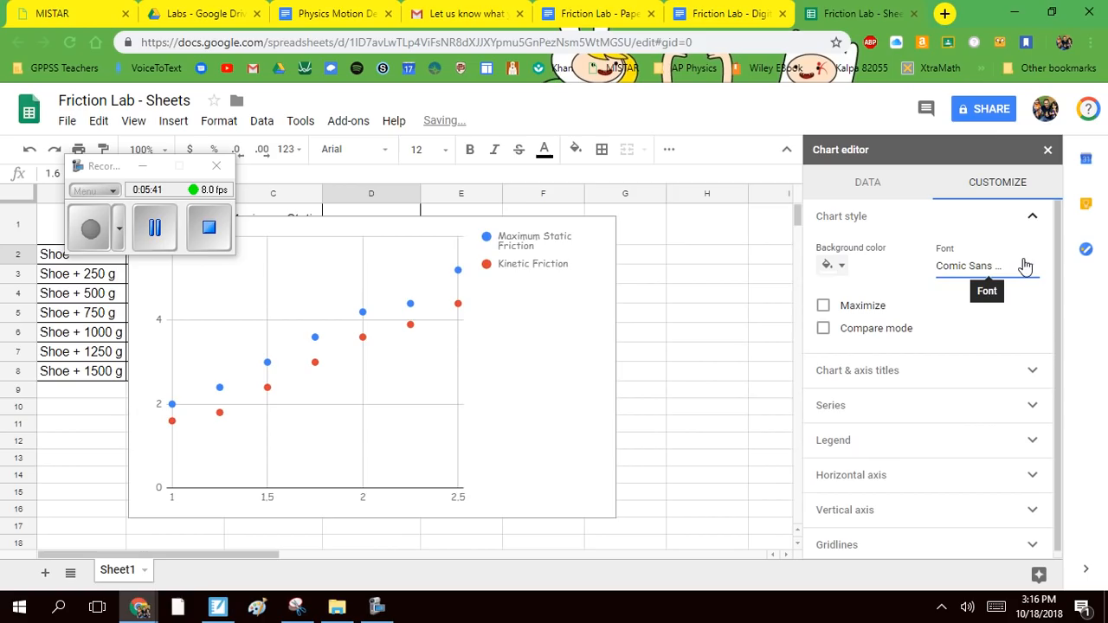
Step: Give the chart the title "Static and Kinetic Friction as a function of Normal Force"
left_click(903, 372)
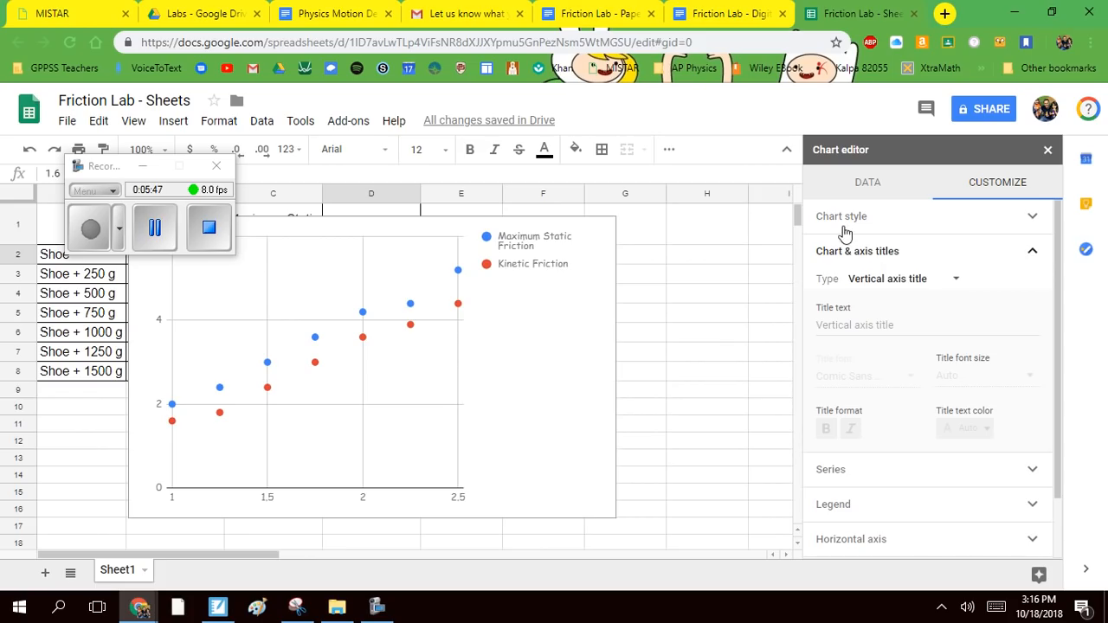
left_click(872, 279)
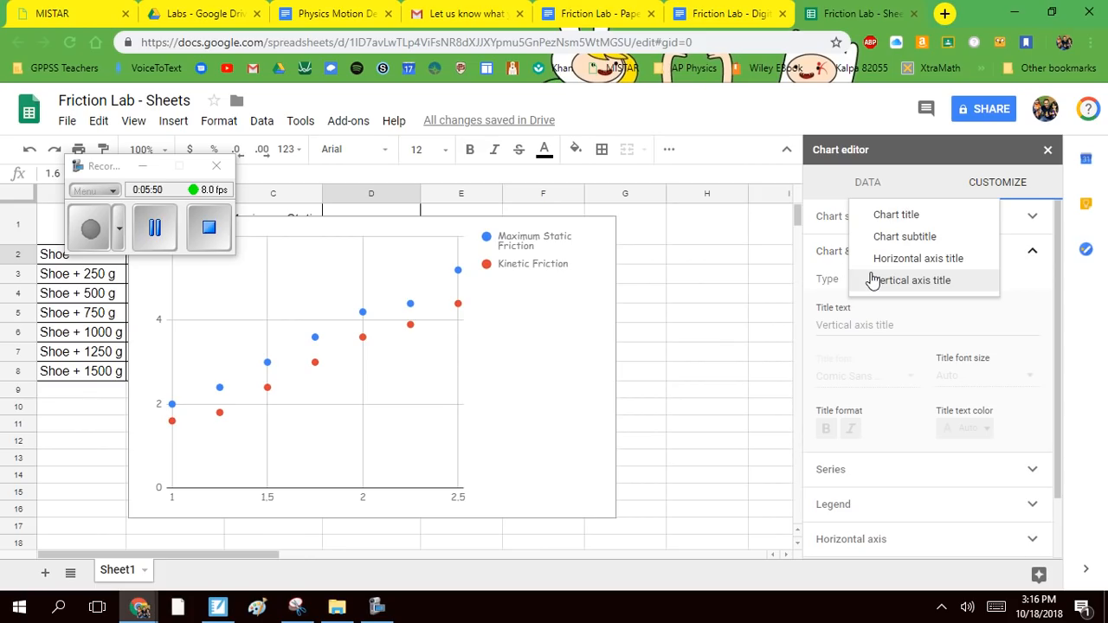
left_click(888, 218)
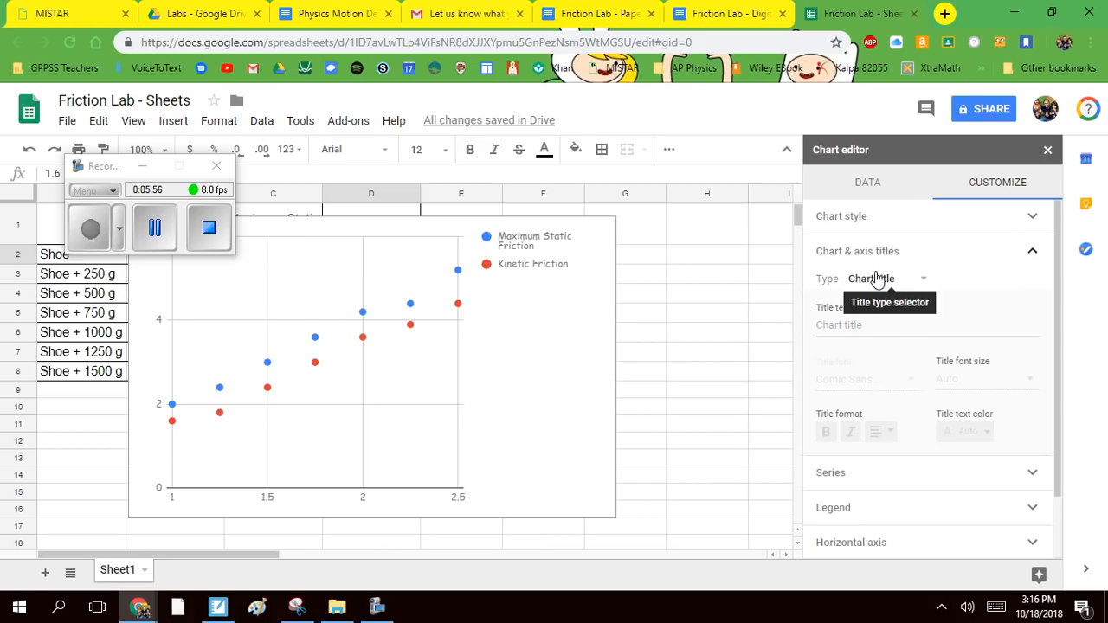
left_click(871, 325)
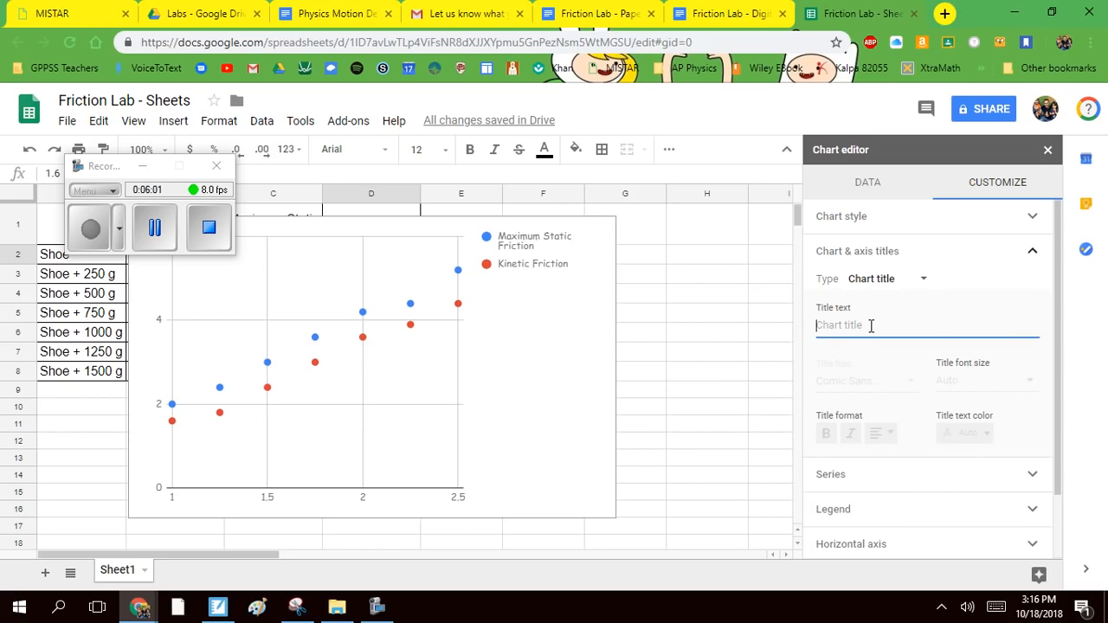
type("Sta")
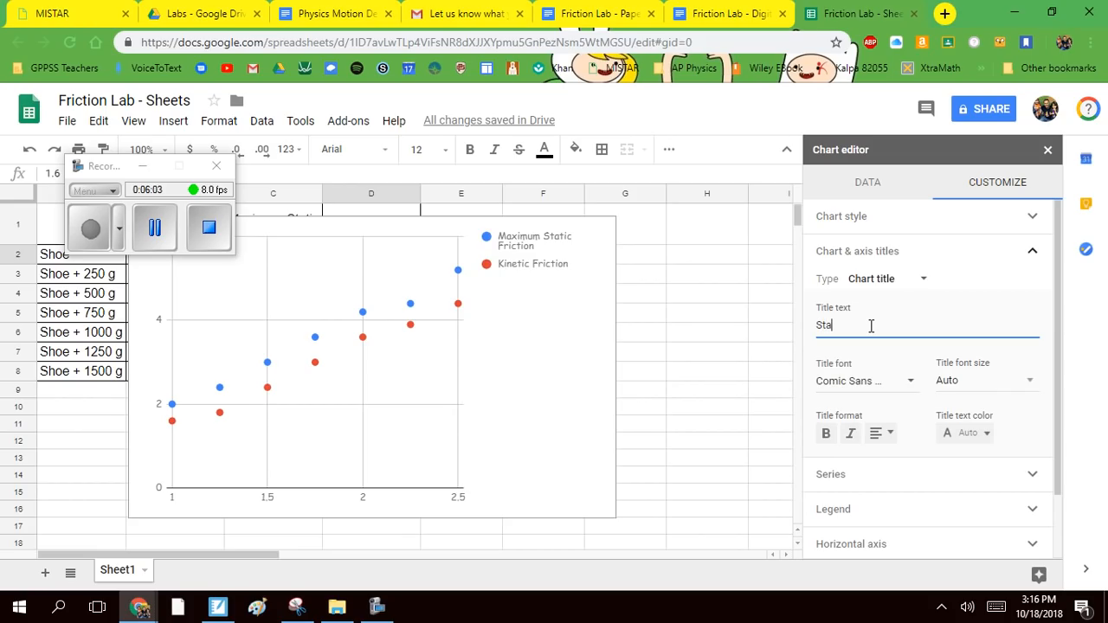
type("tic and Kinetic Friction as a function o")
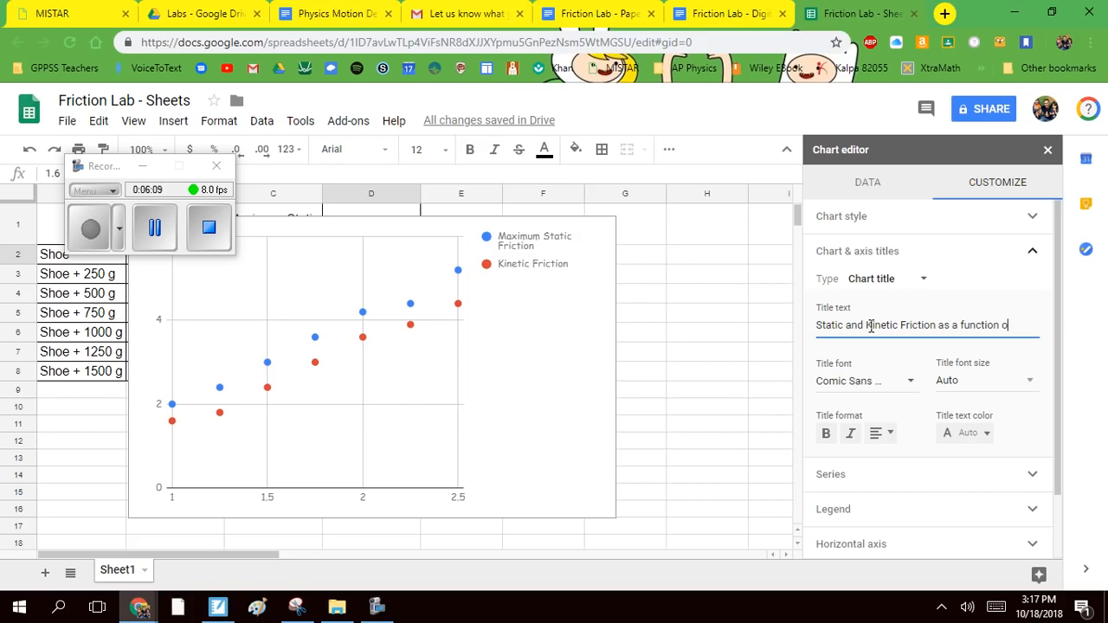
type("f Normal ")
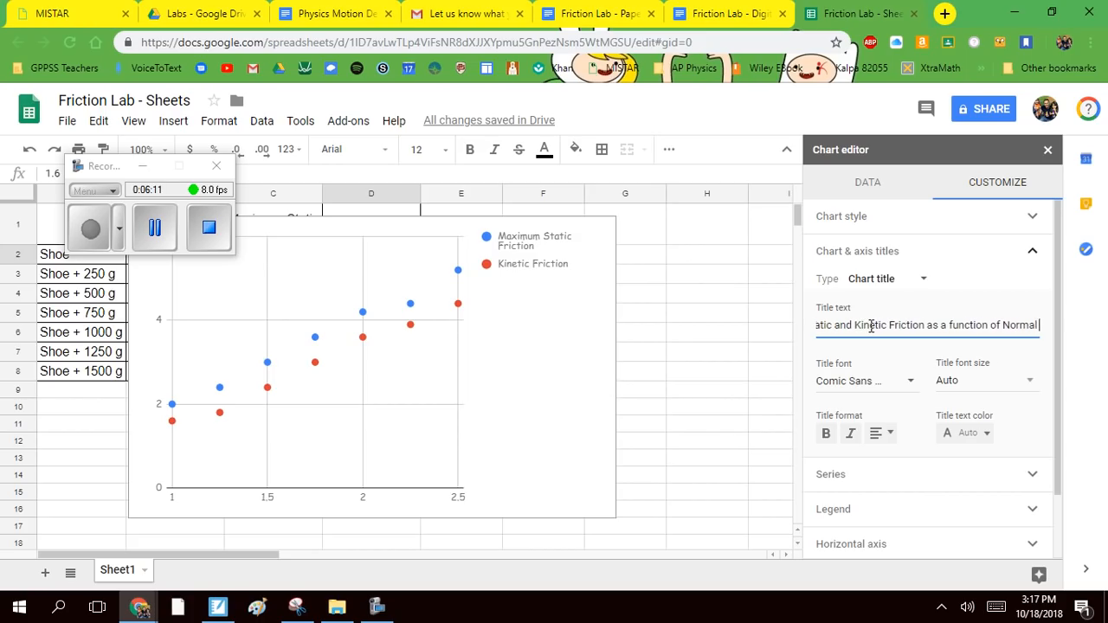
type("Force")
key("Return")
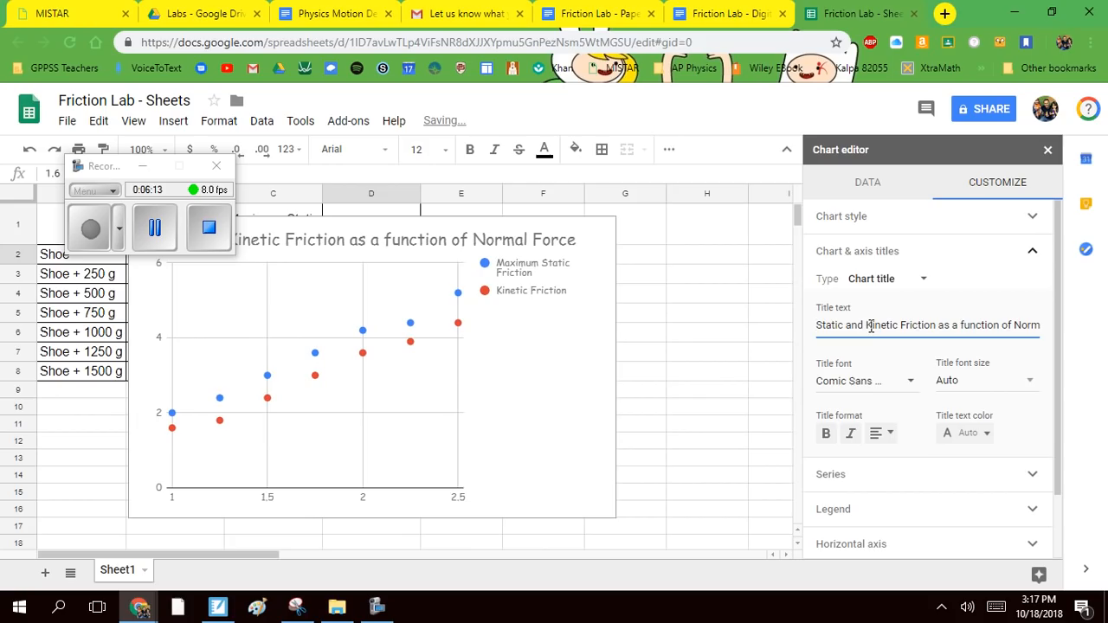
Step: Add "Maximum" at the start of the chart title and set the title font size to 18
key("Home")
type("Maximum")
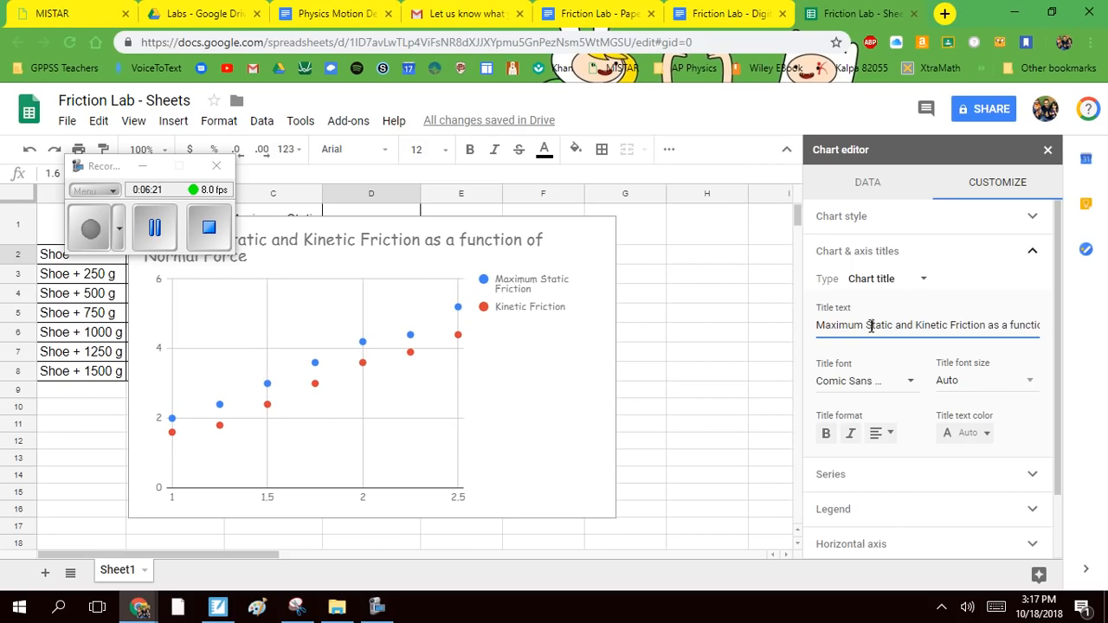
left_click(980, 381)
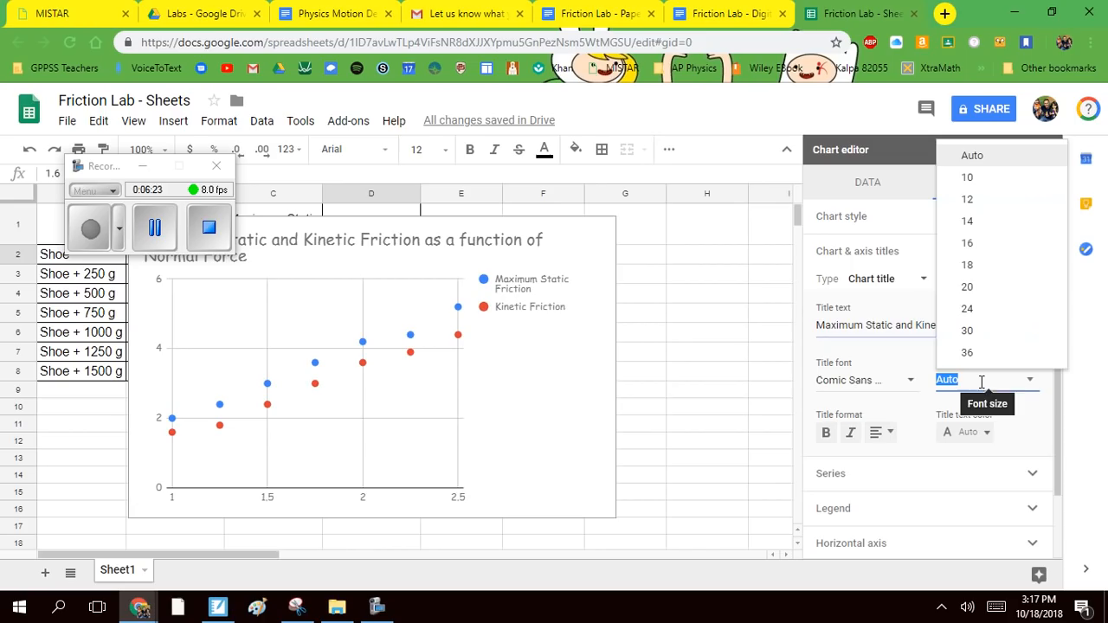
left_click(973, 278)
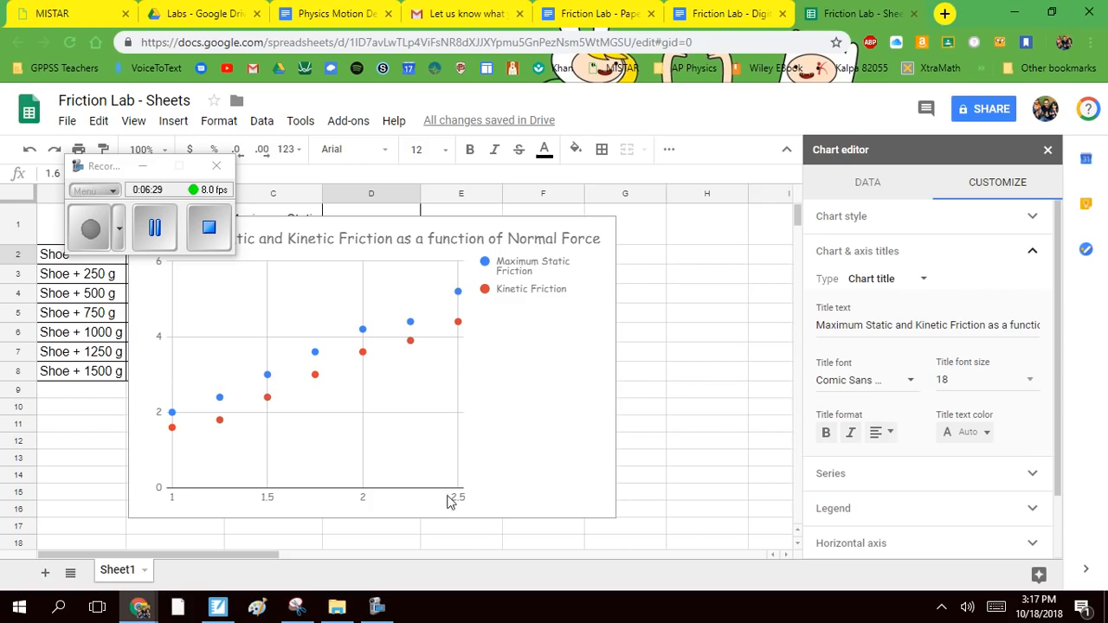
Step: Set the horizontal axis title to "Normal Force (N)"
left_click(909, 284)
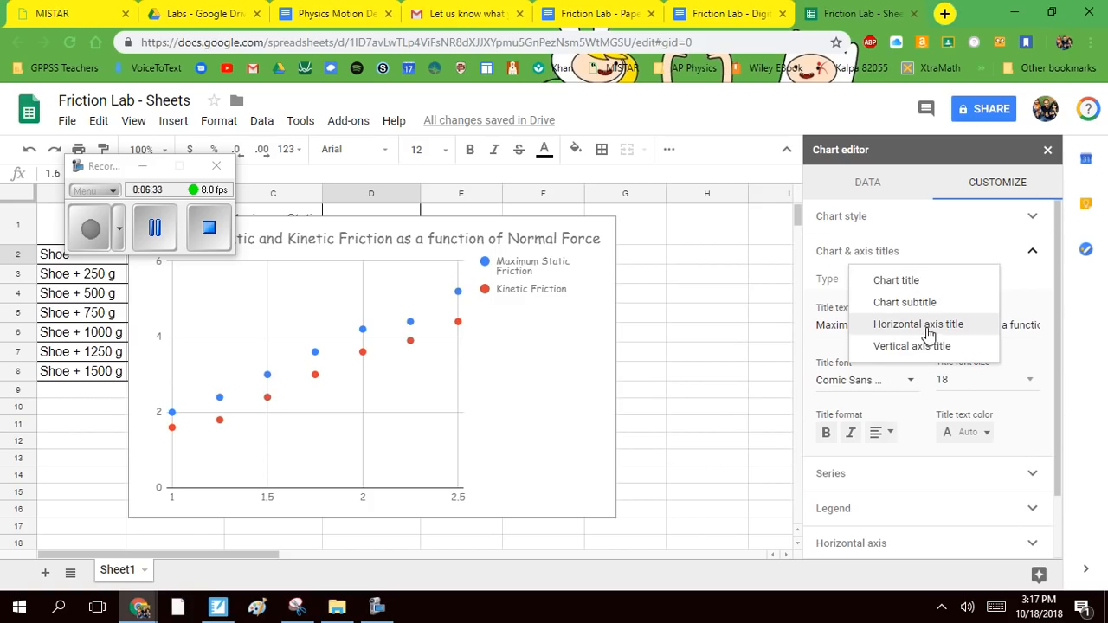
left_click(926, 326)
left_click(928, 326)
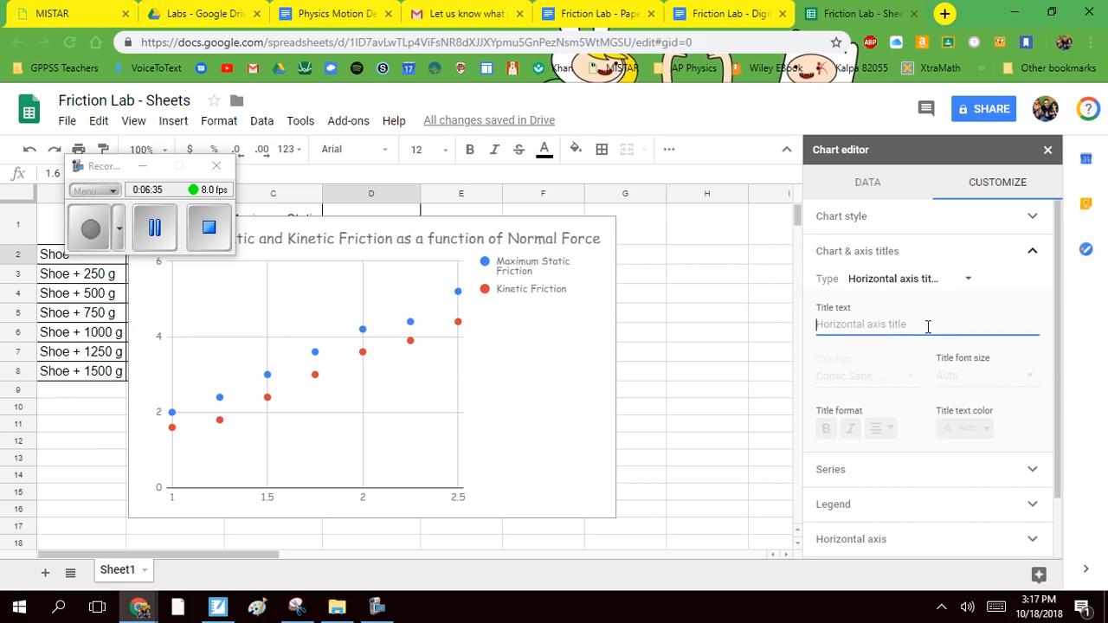
type("Normal Force (N")
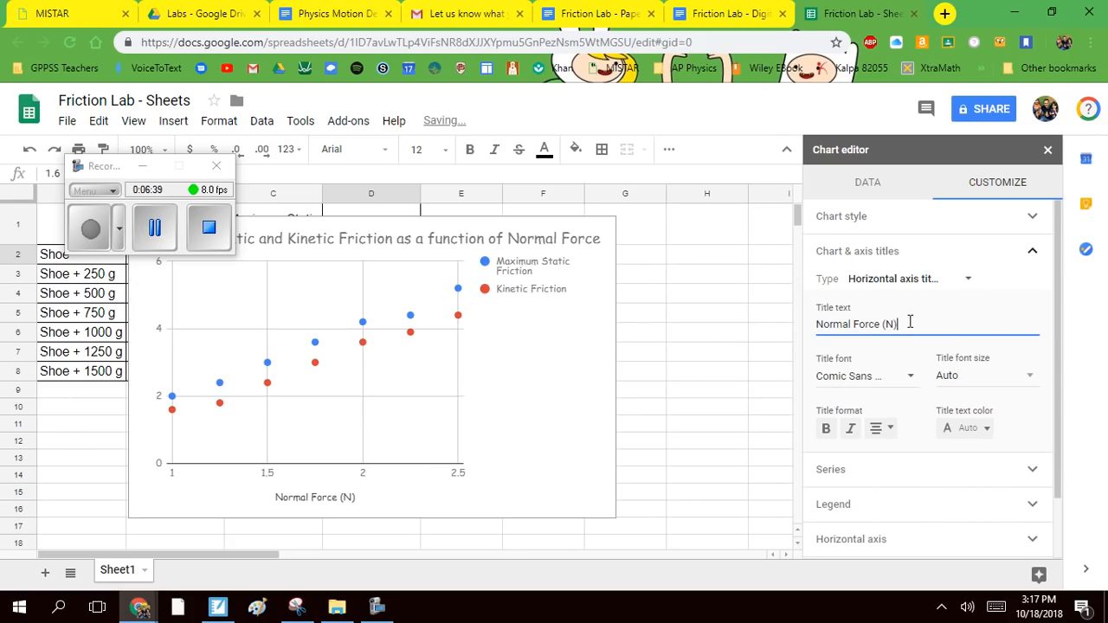
Step: Set the vertical axis title to "Friction Force (N)"
left_click(934, 288)
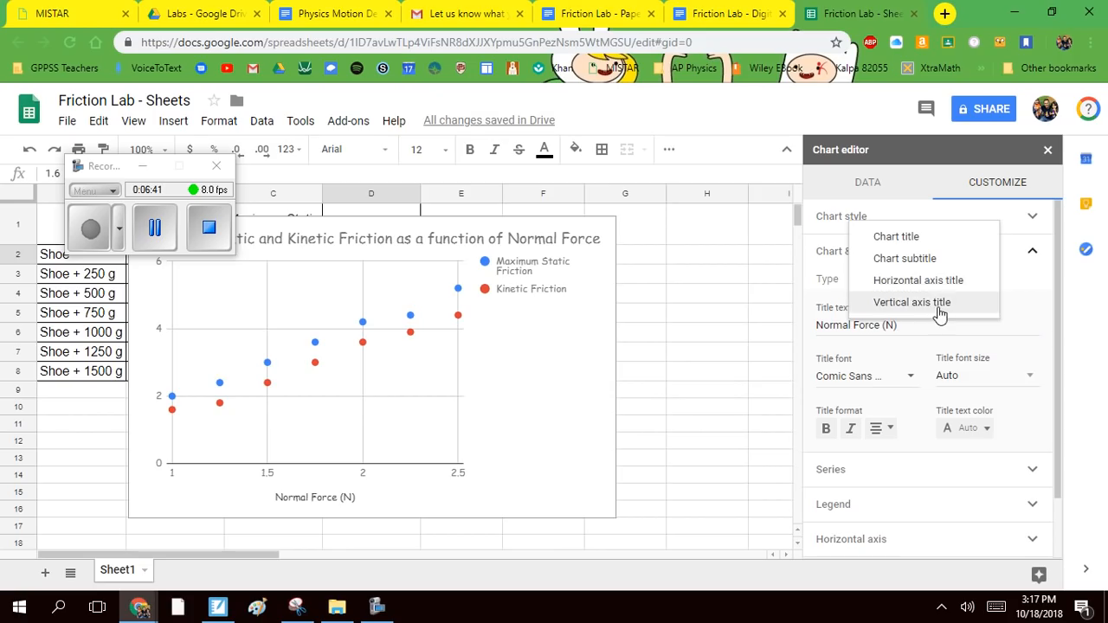
left_click(933, 302)
left_click(900, 326)
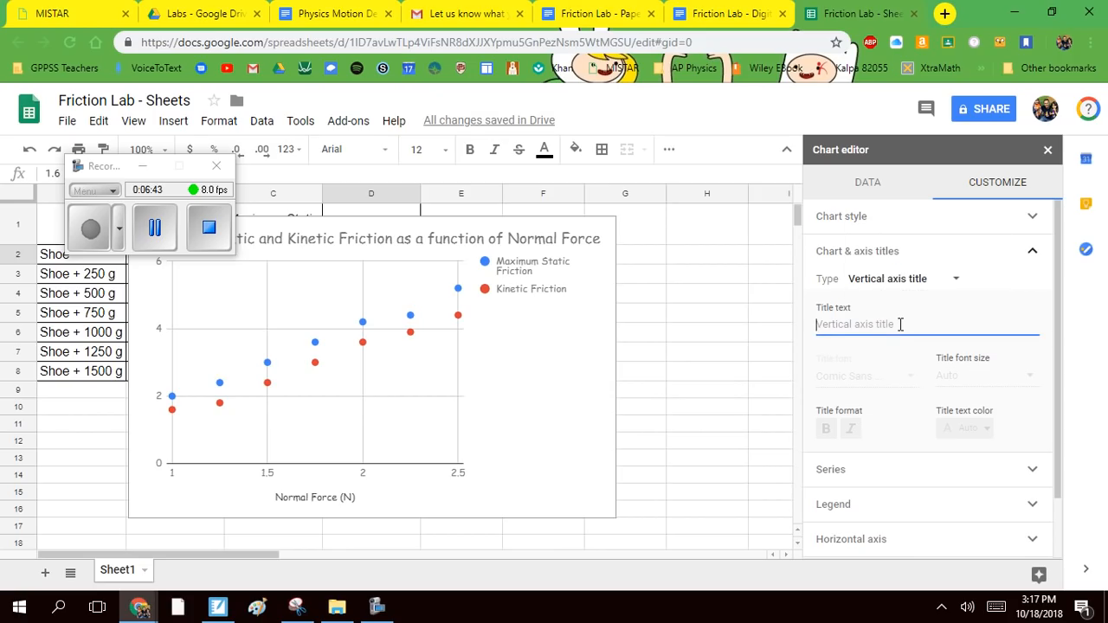
type("Friction Force (N")
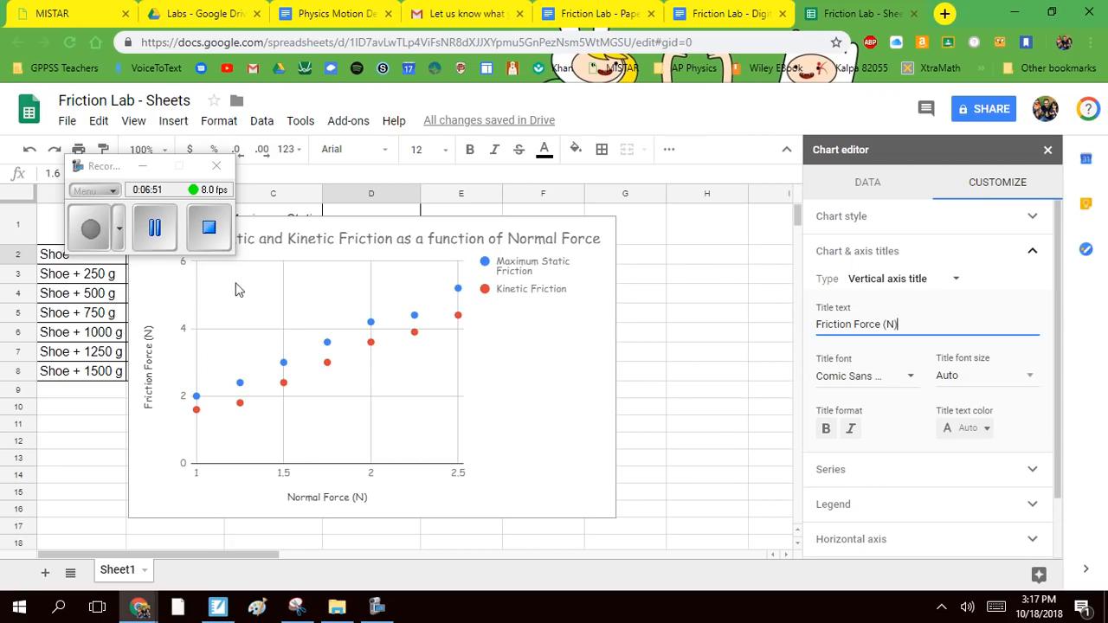
left_click_drag(124, 167, 90, 36)
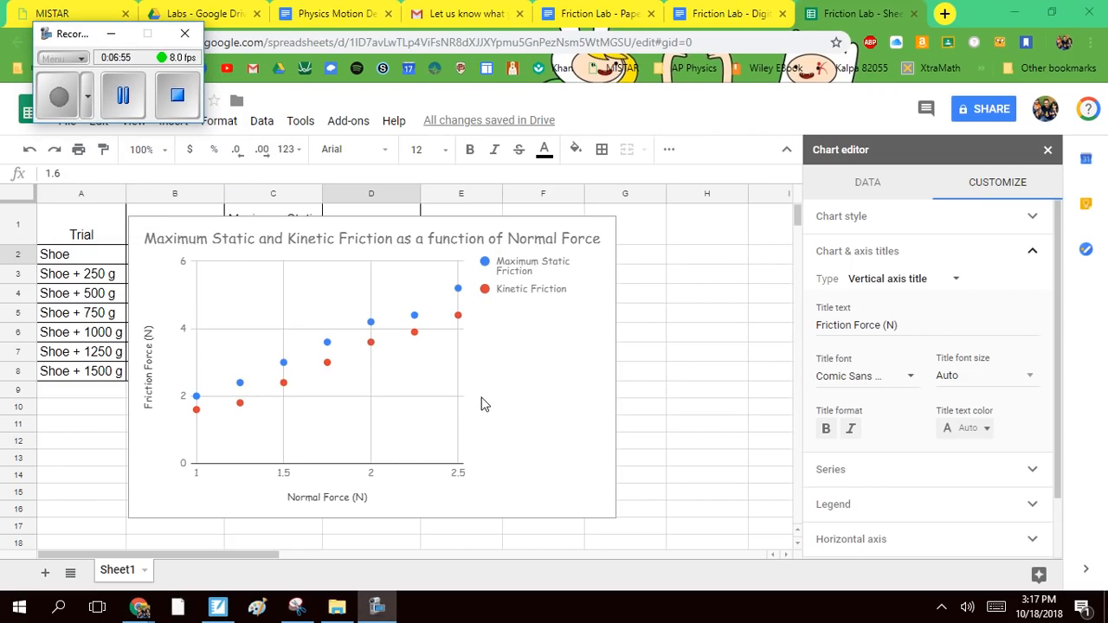
Step: Set the vertical axis title's text color to black after trying red, and try bold formatting on it without keeping it
left_click(975, 431)
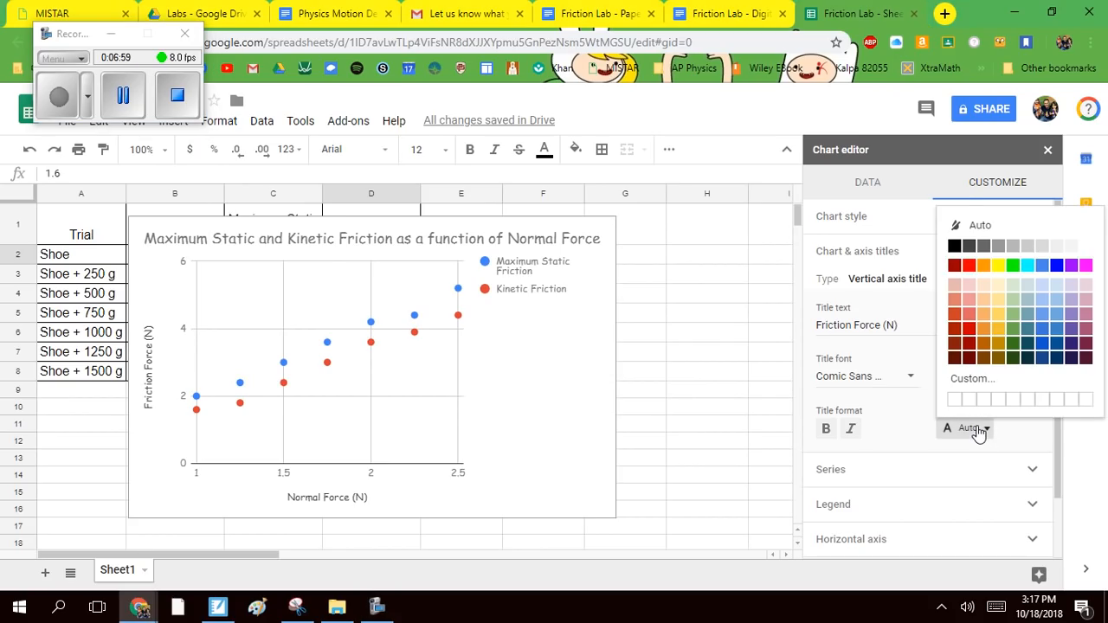
left_click(964, 261)
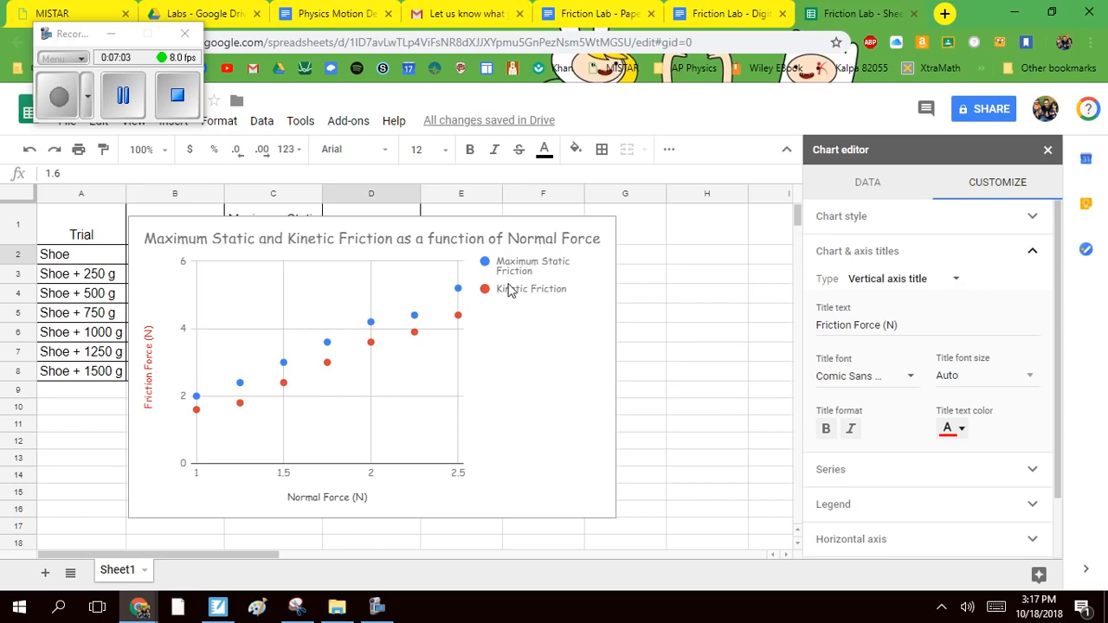
left_click(949, 430)
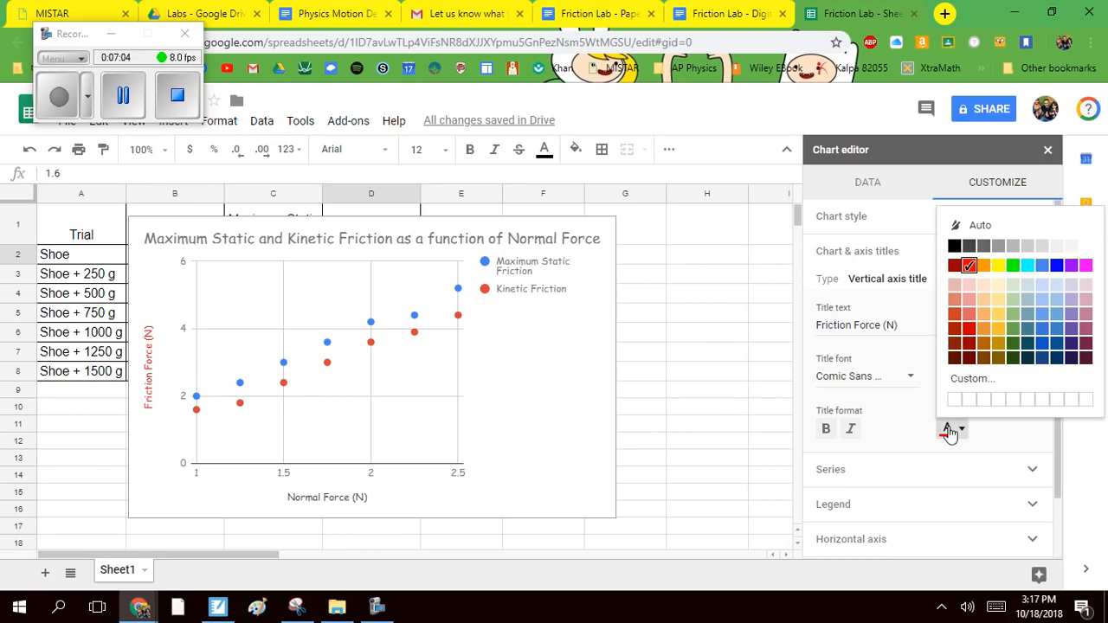
left_click(953, 247)
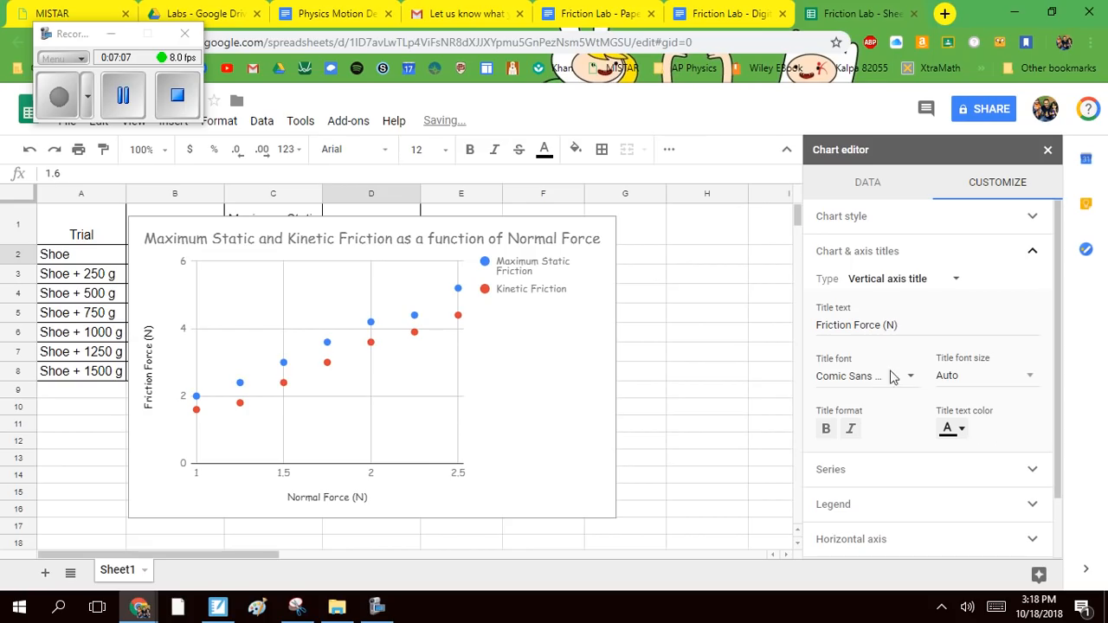
left_click(827, 430)
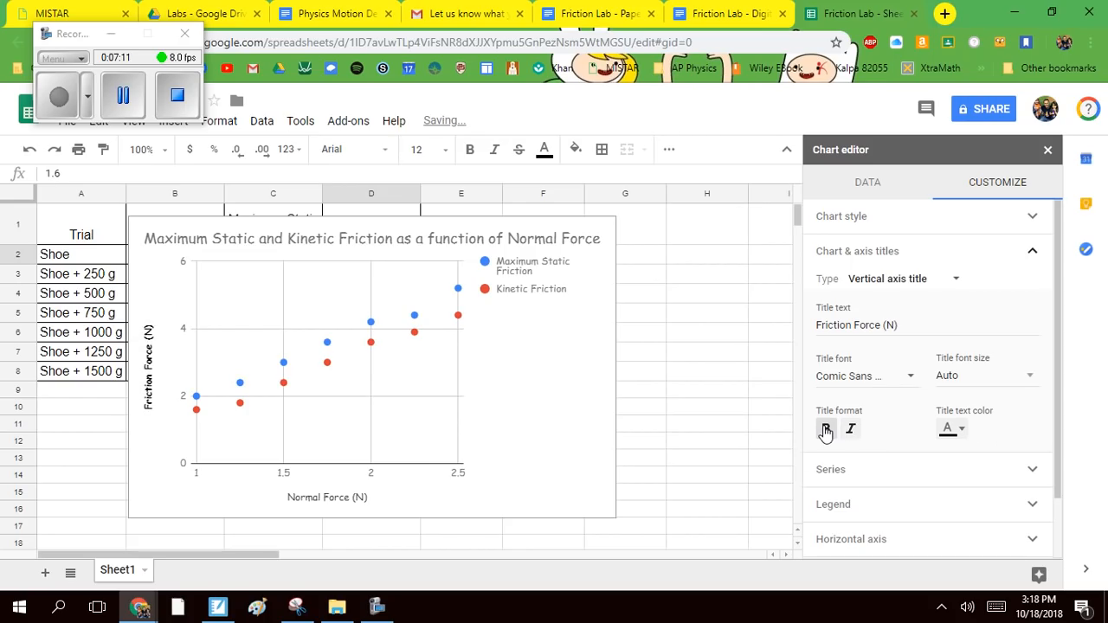
left_click(826, 430)
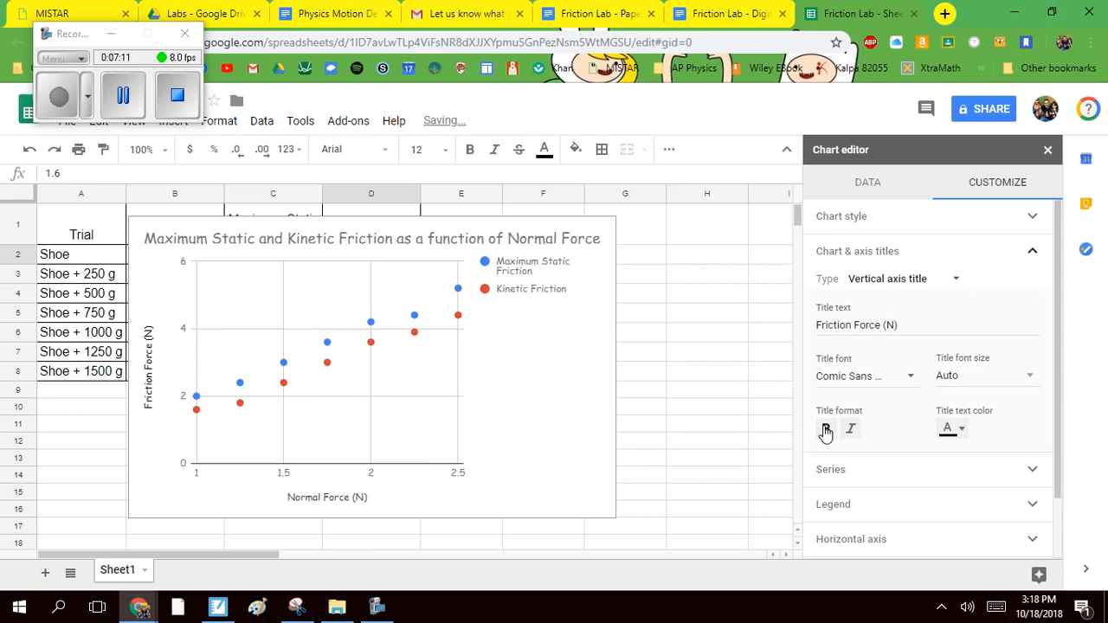
Step: Set the point shape of the Maximum Static Friction series to Triangle
left_click(846, 473)
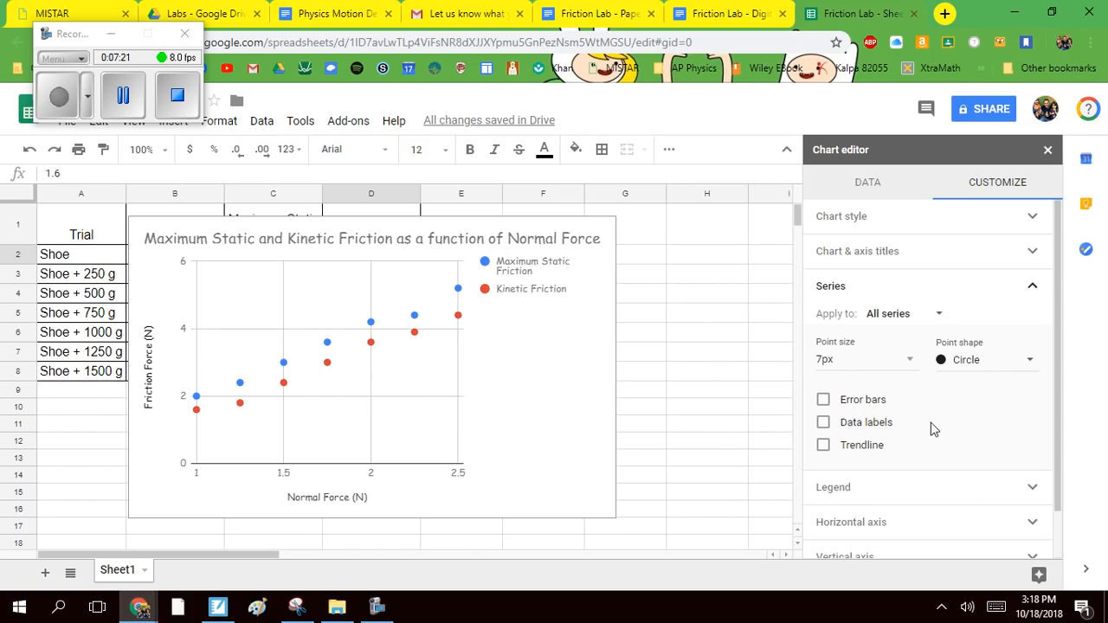
scroll(934, 427, "down", 1)
scroll(942, 426, "up", 1)
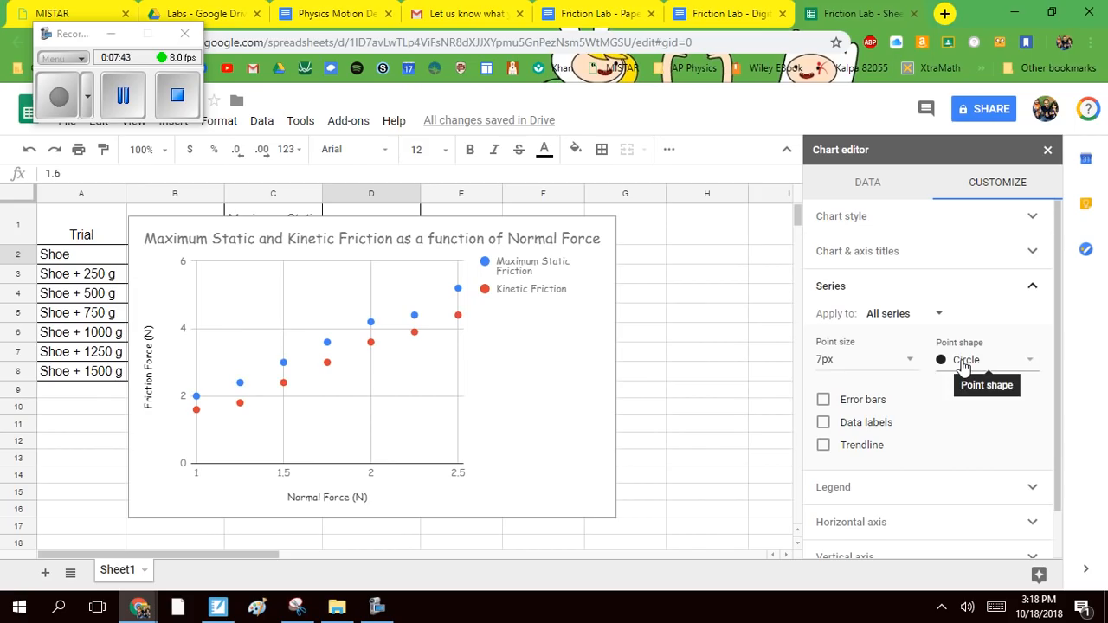
left_click(911, 318)
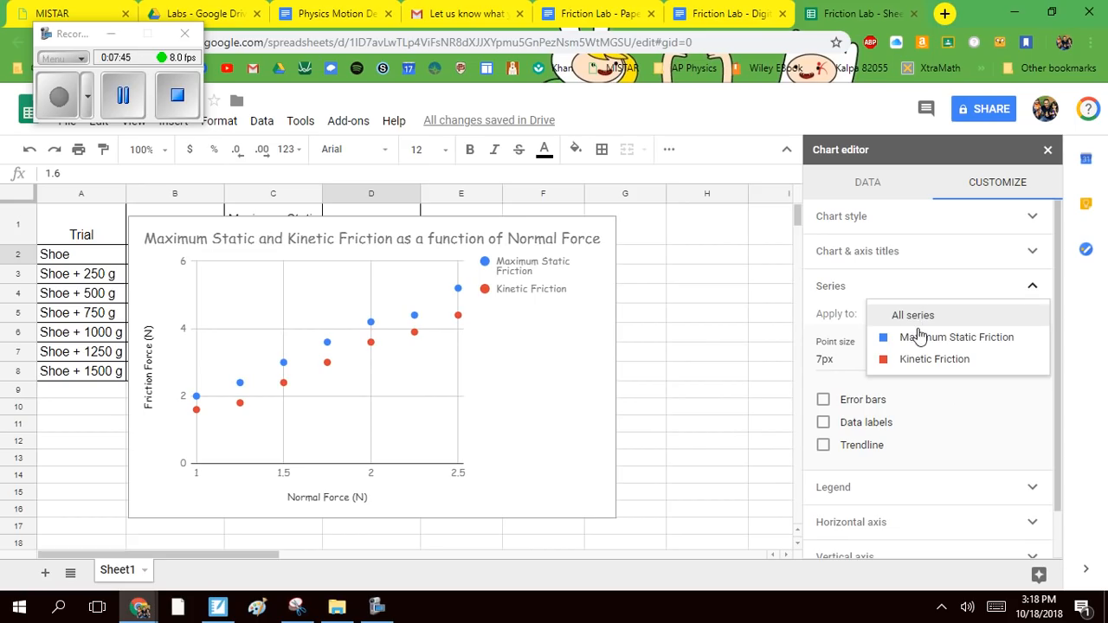
left_click(923, 344)
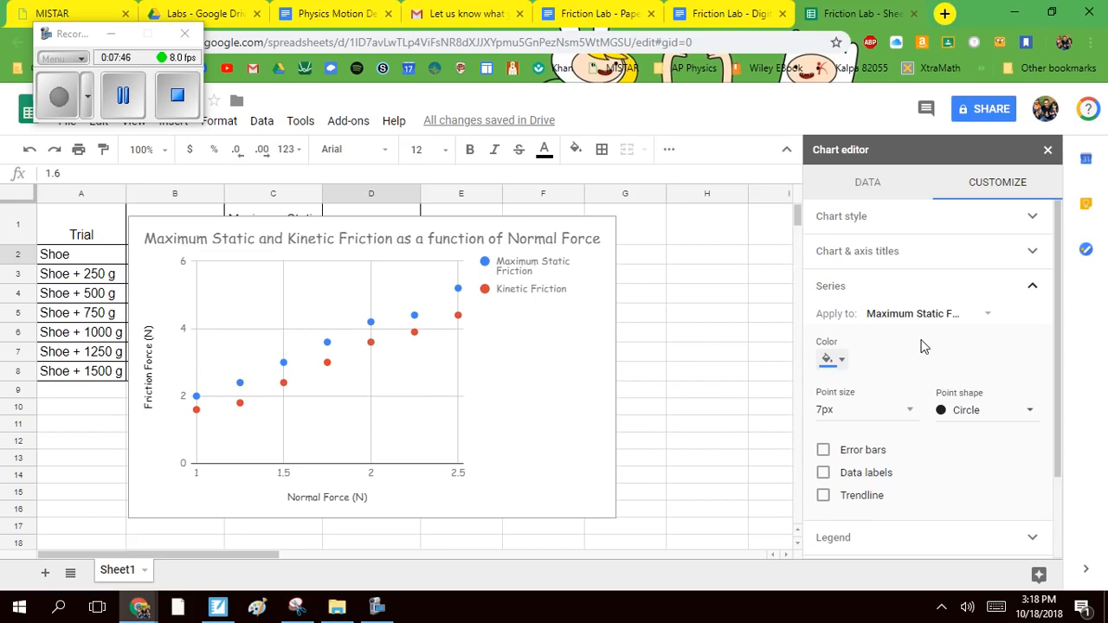
left_click(988, 413)
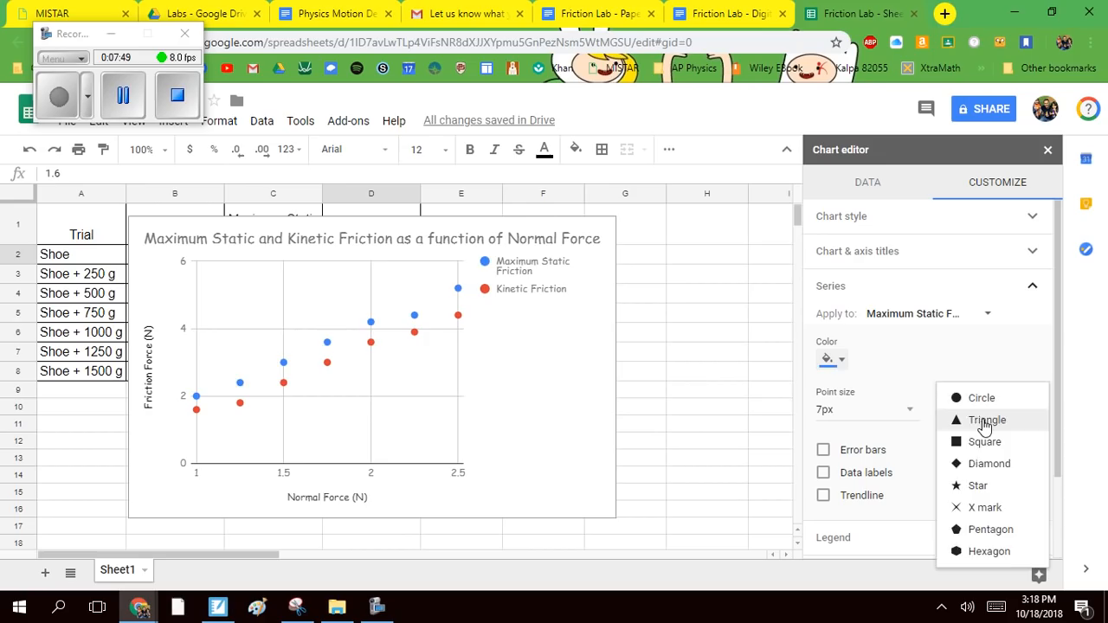
left_click(987, 419)
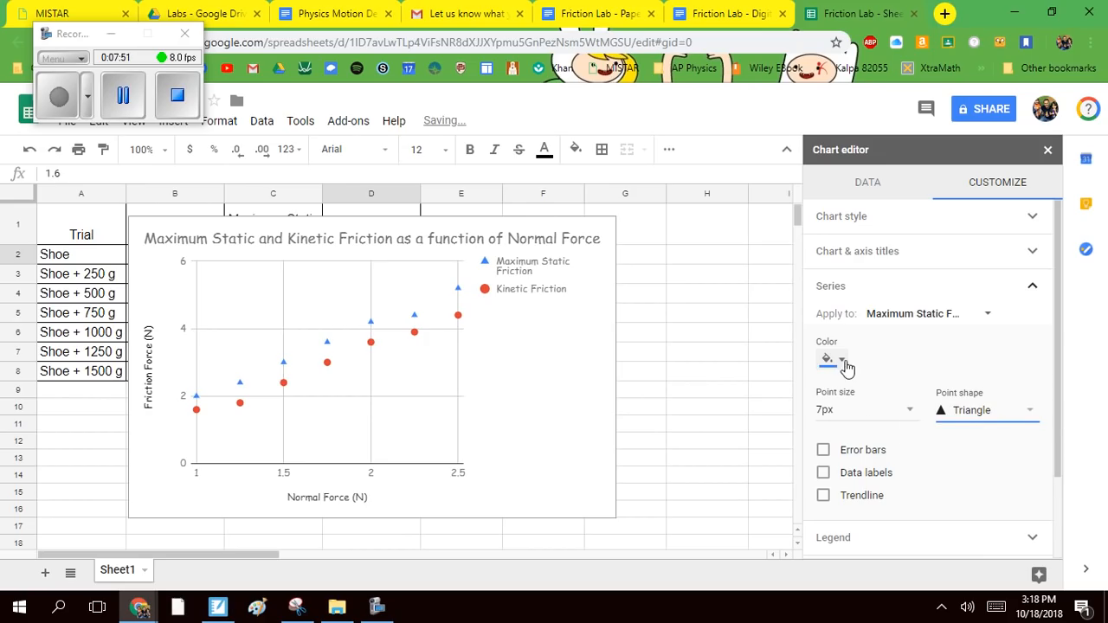
Step: Set the point shape of the Kinetic Friction series to Star
left_click(924, 317)
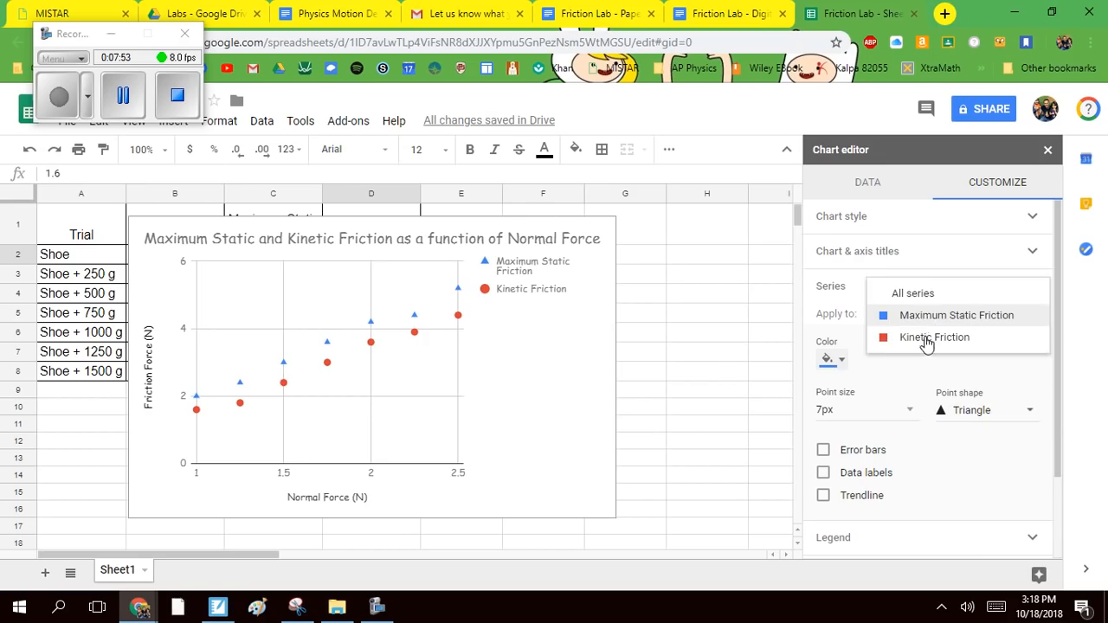
left_click(934, 337)
left_click(981, 413)
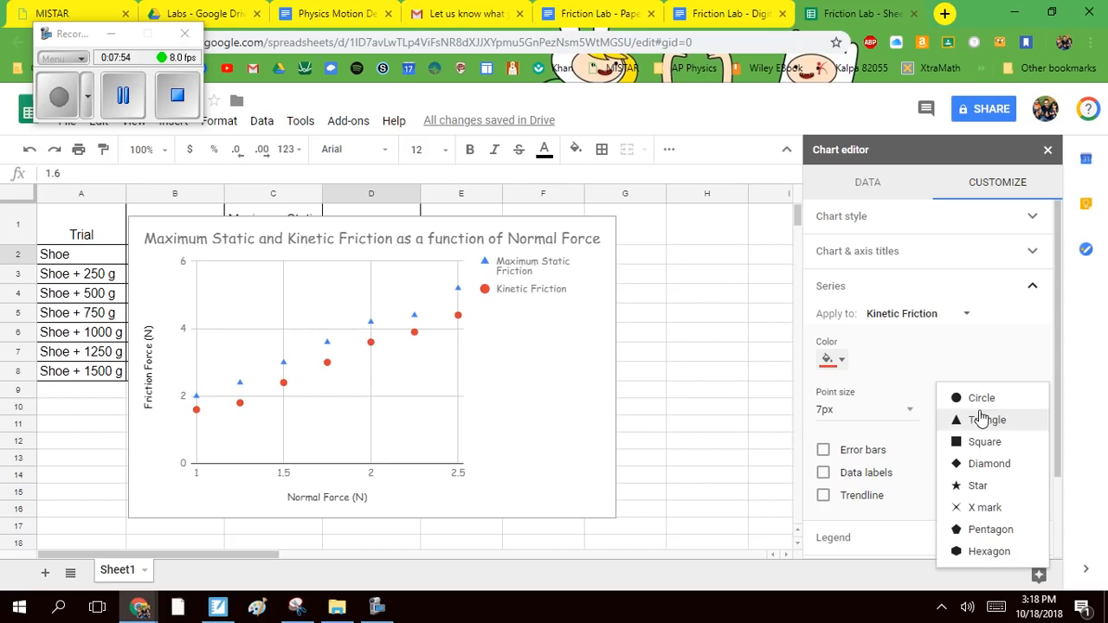
left_click(980, 485)
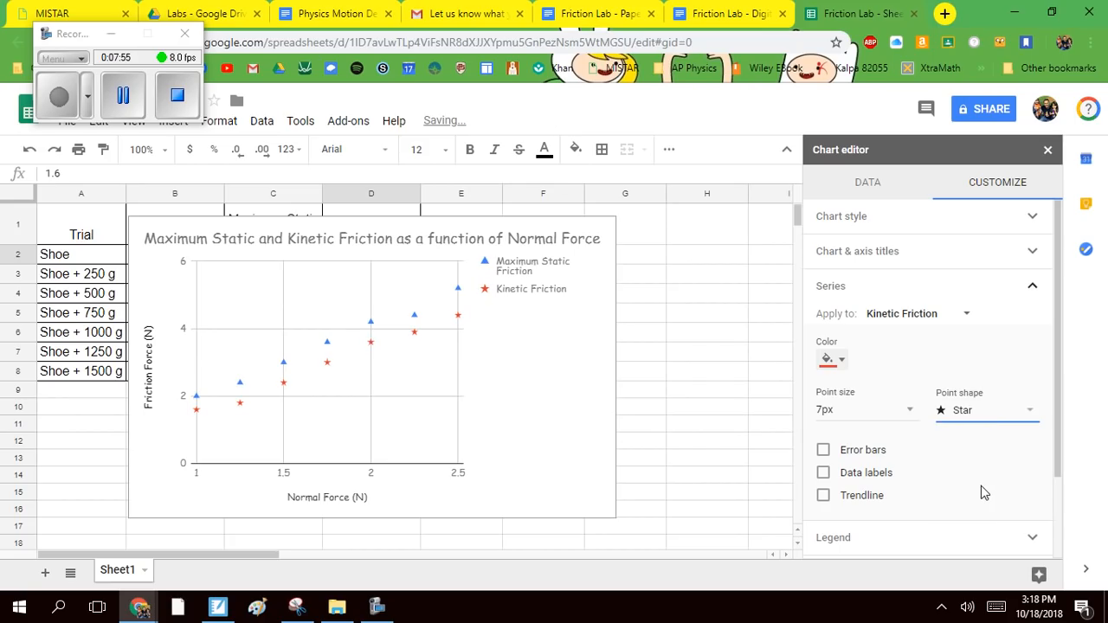
Step: Set the point shape of the Maximum Static Friction series to Diamond and collapse the series settings
left_click(929, 314)
left_click(934, 289)
left_click(1007, 417)
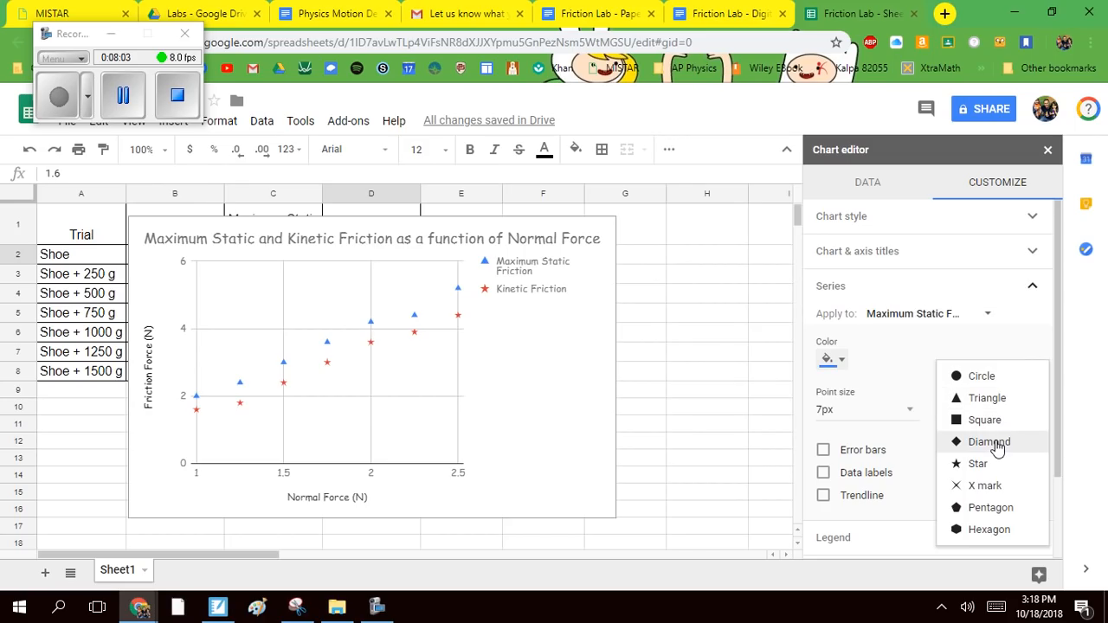
left_click(989, 442)
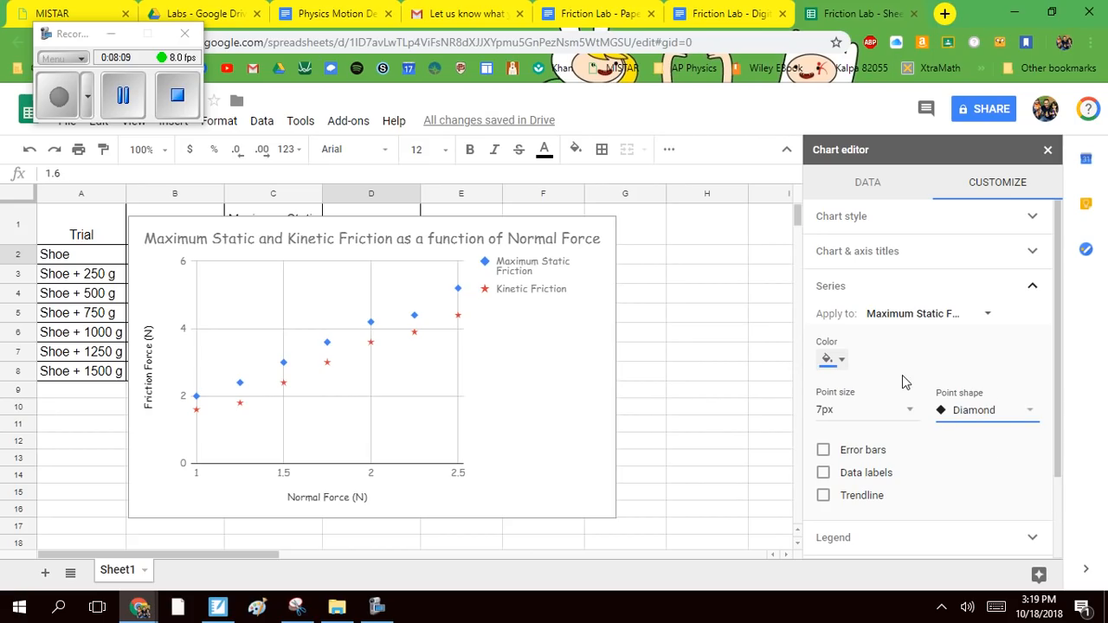
left_click(1034, 287)
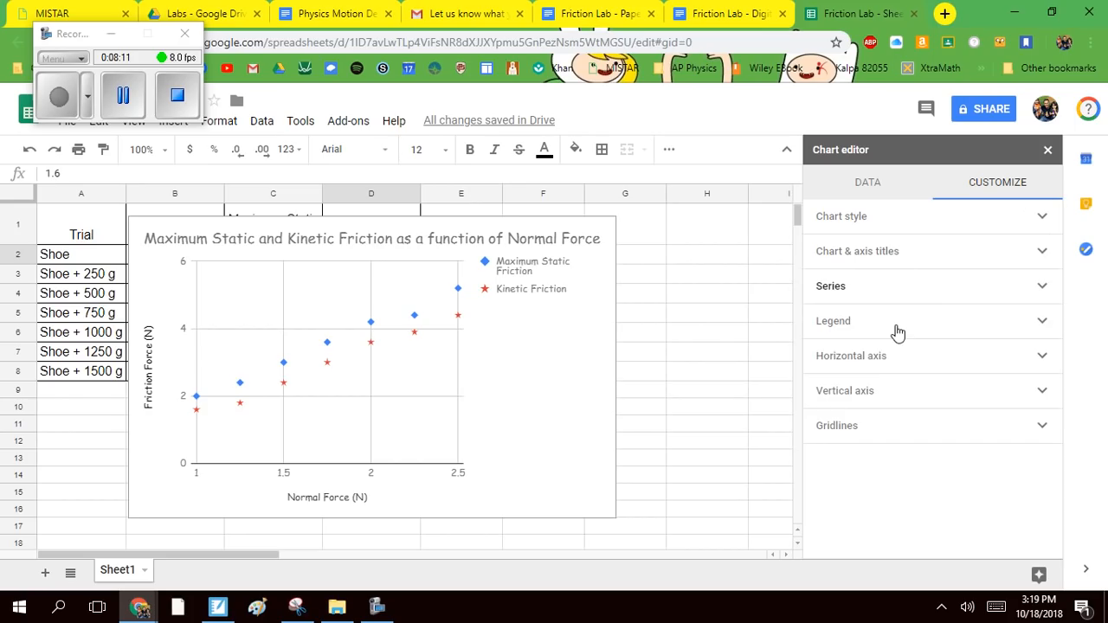
left_click(882, 330)
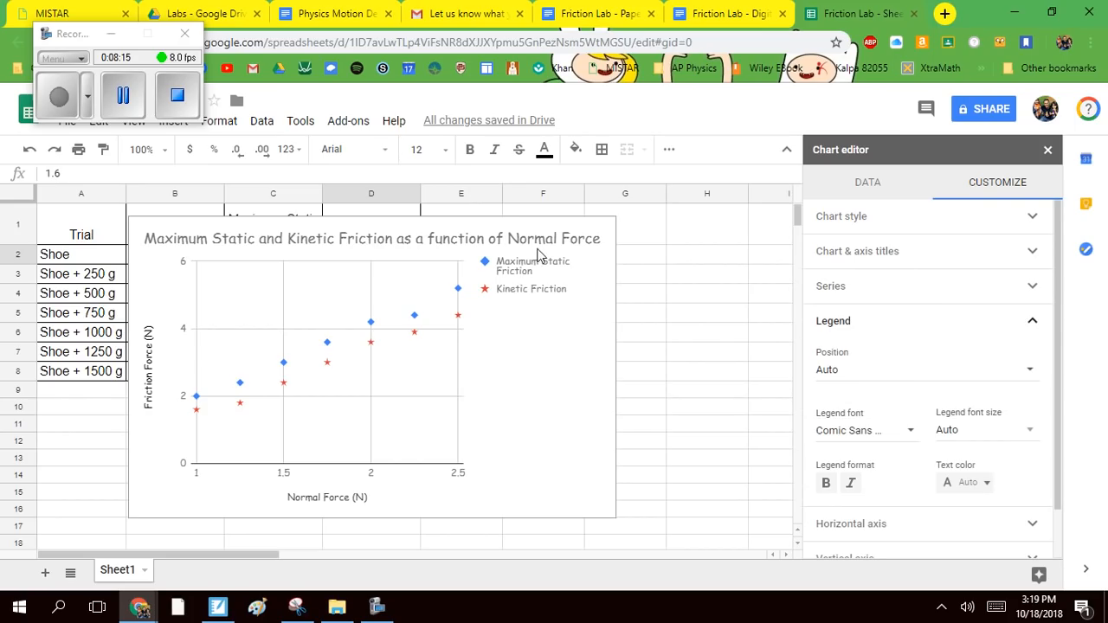
scroll(939, 394, "down", 1)
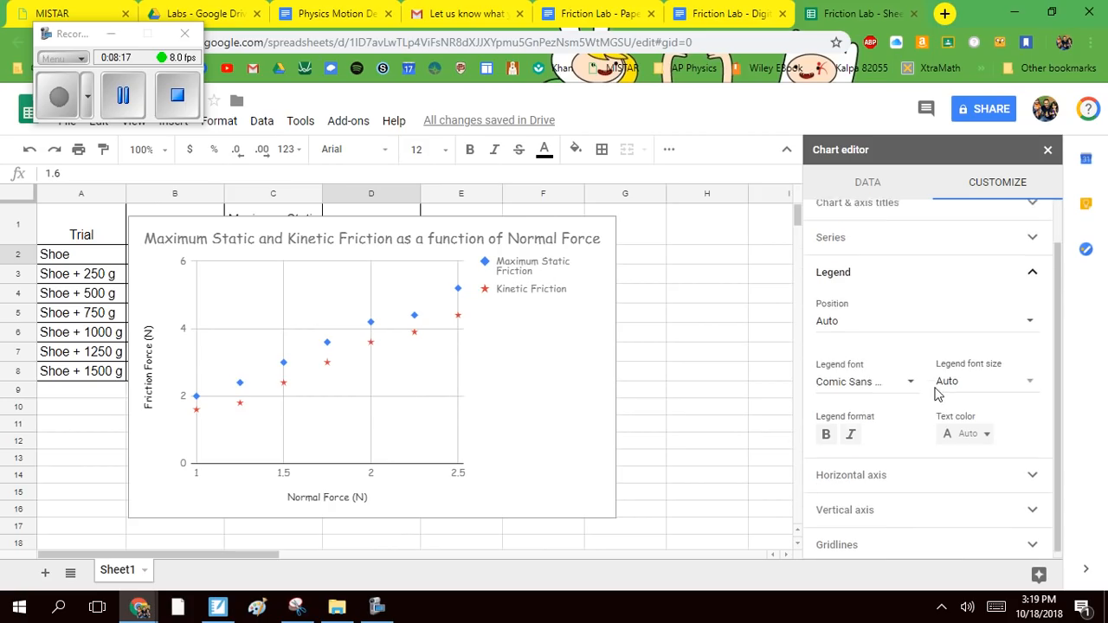
left_click(1032, 232)
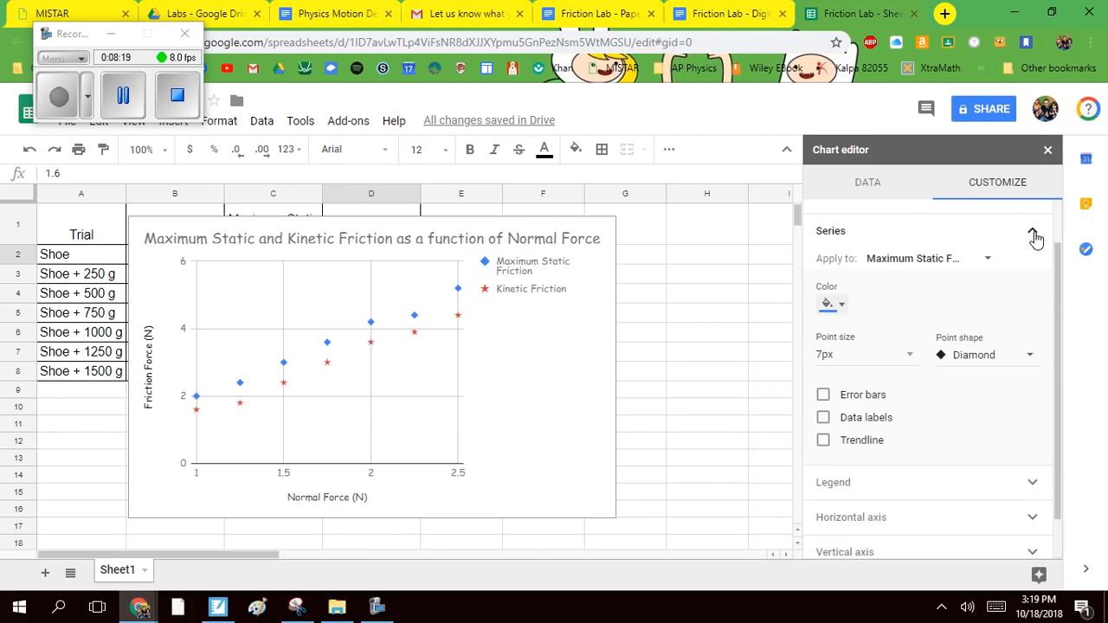
left_click(1035, 235)
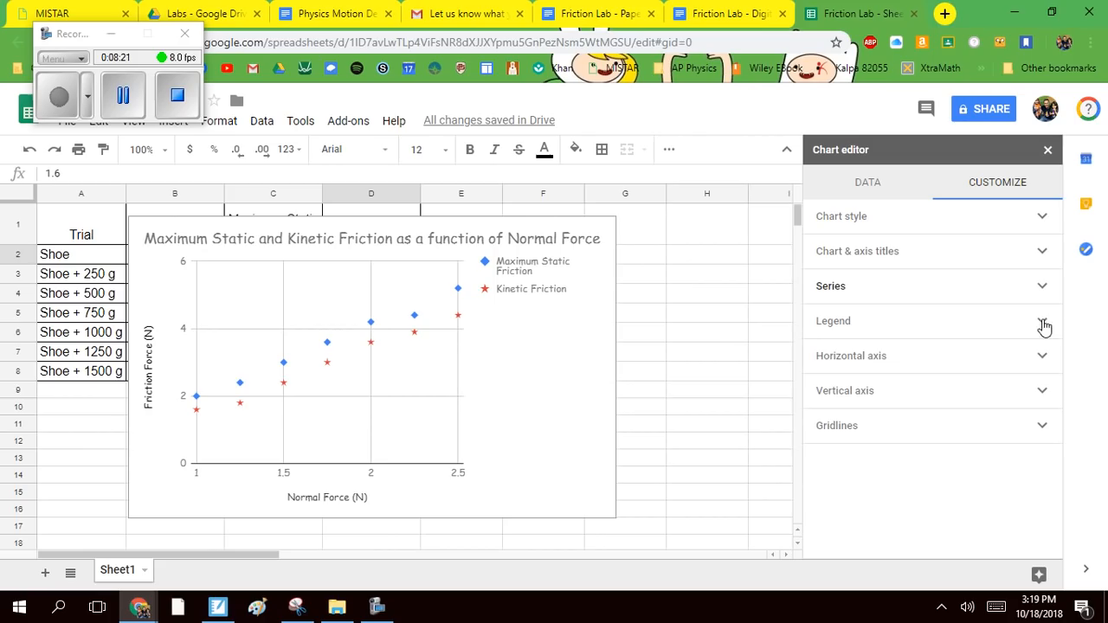
Step: Set the horizontal axis minimum to 0
left_click(1042, 358)
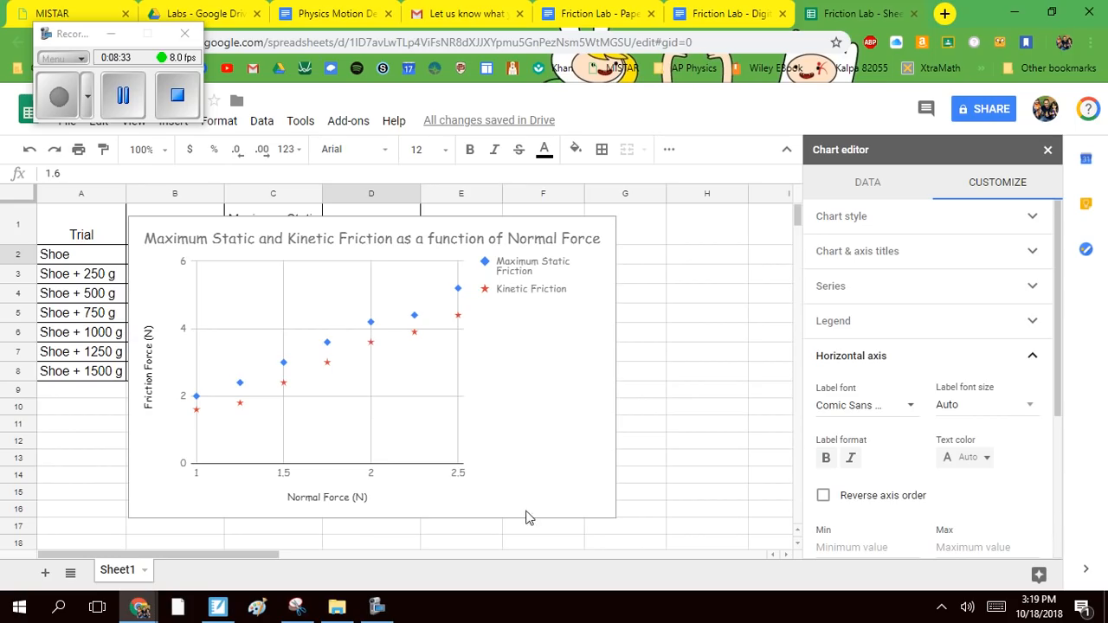
scroll(900, 485, "down", 2)
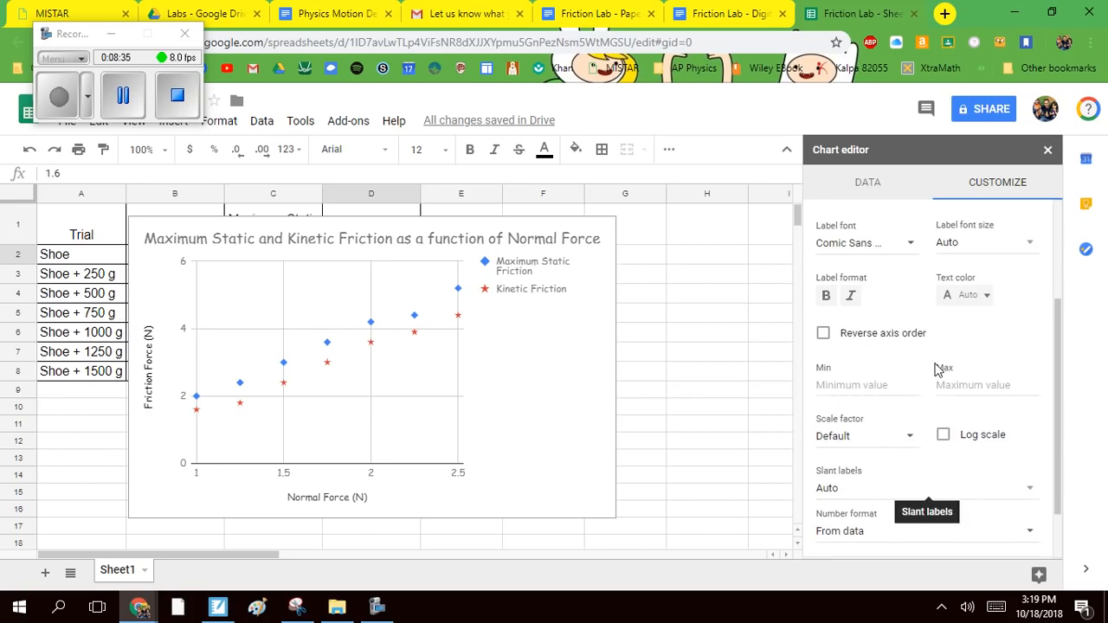
scroll(935, 373, "up", 2)
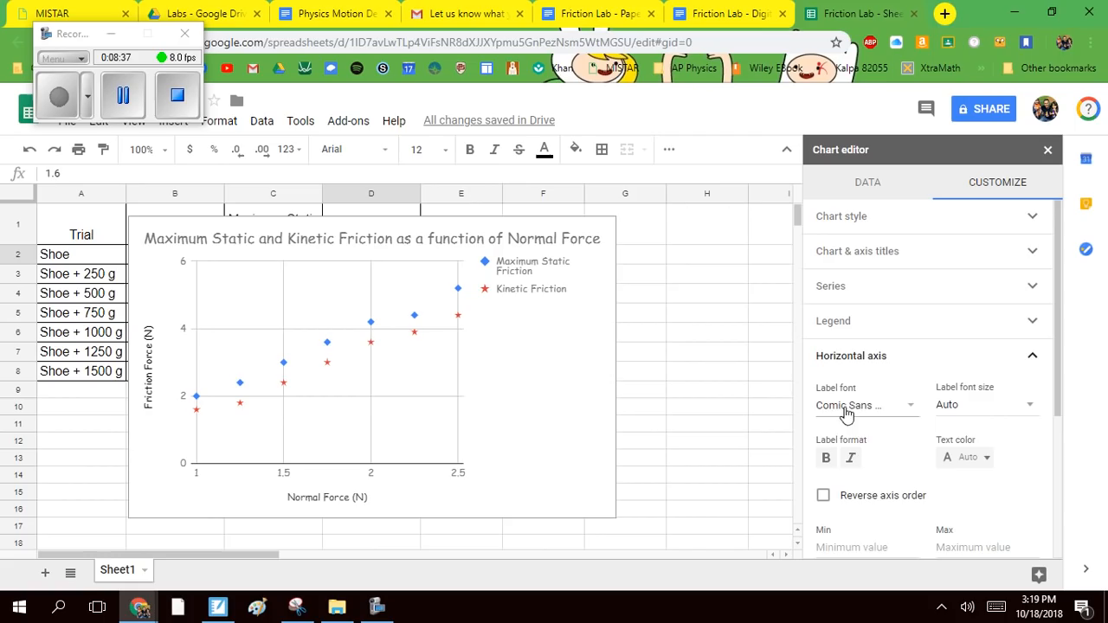
scroll(917, 424, "down", 2)
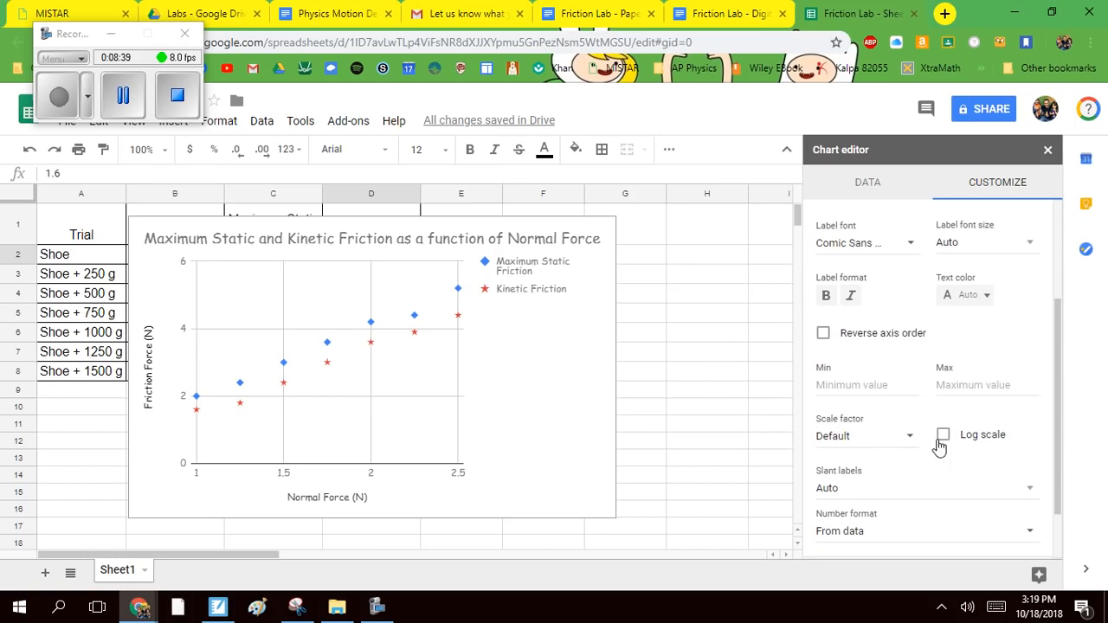
left_click(853, 384)
type("0")
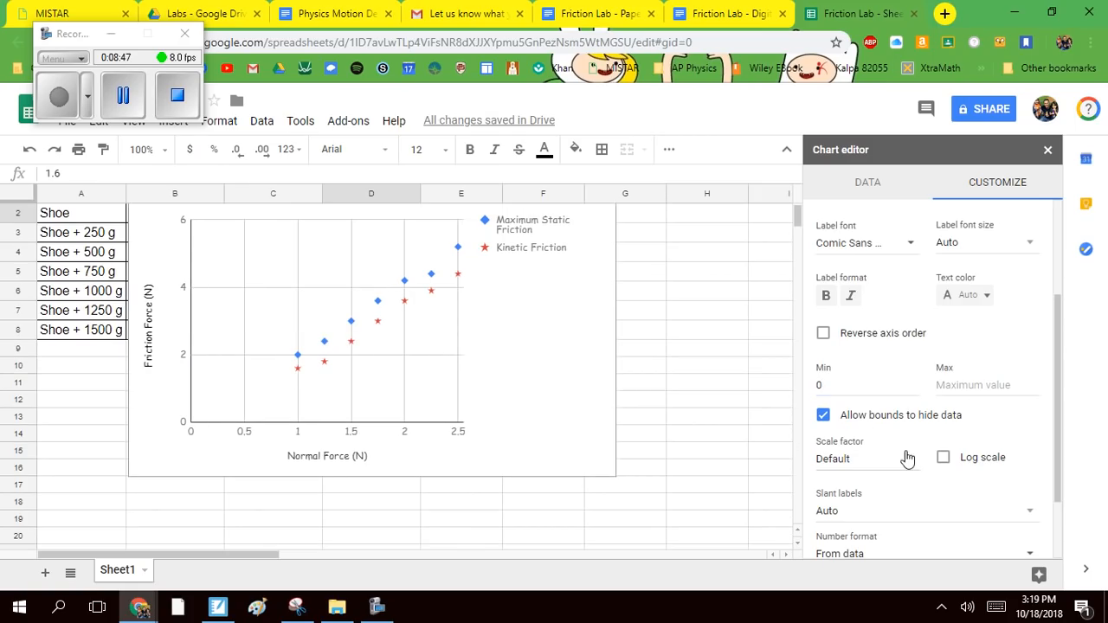
Step: Set the horizontal axis maximum to 3
scroll(935, 425, "down", 2)
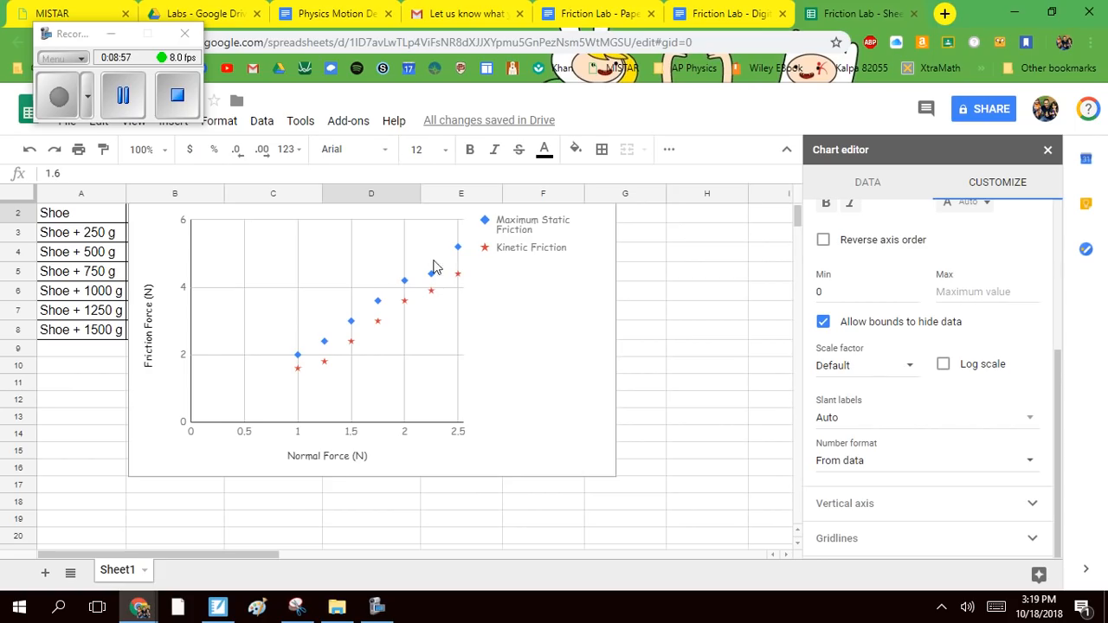
left_click(971, 292)
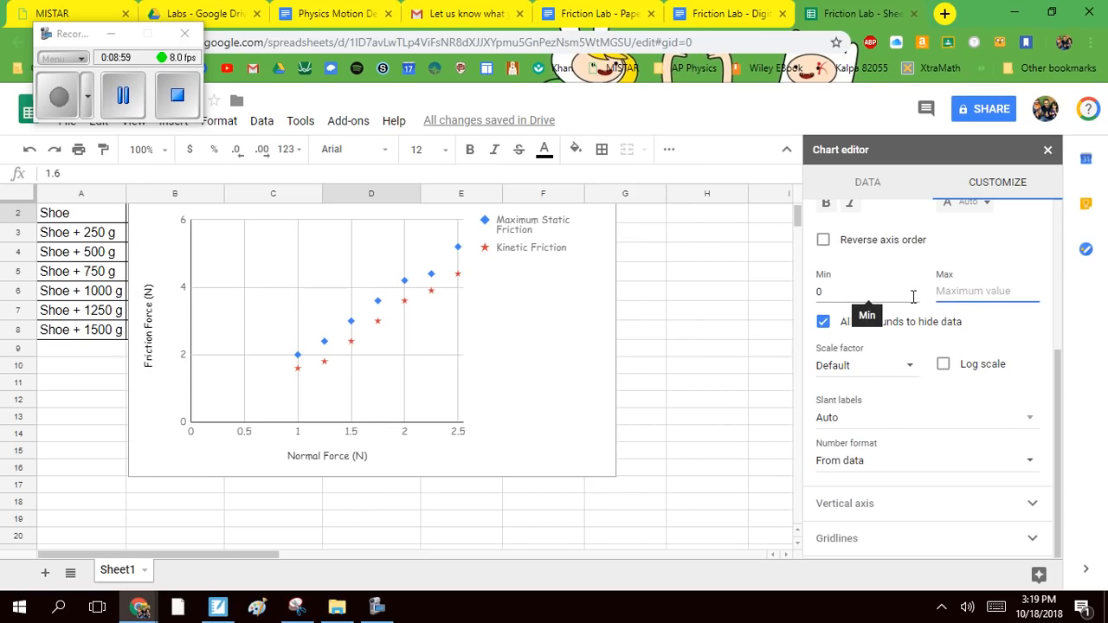
type("3")
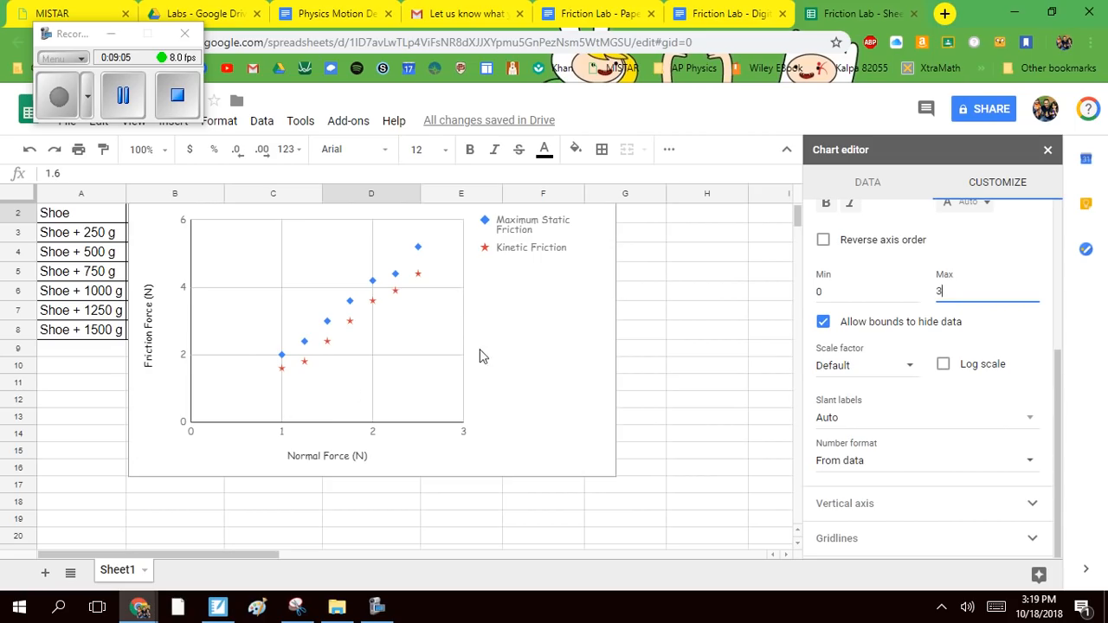
scroll(1009, 323, "up", 2)
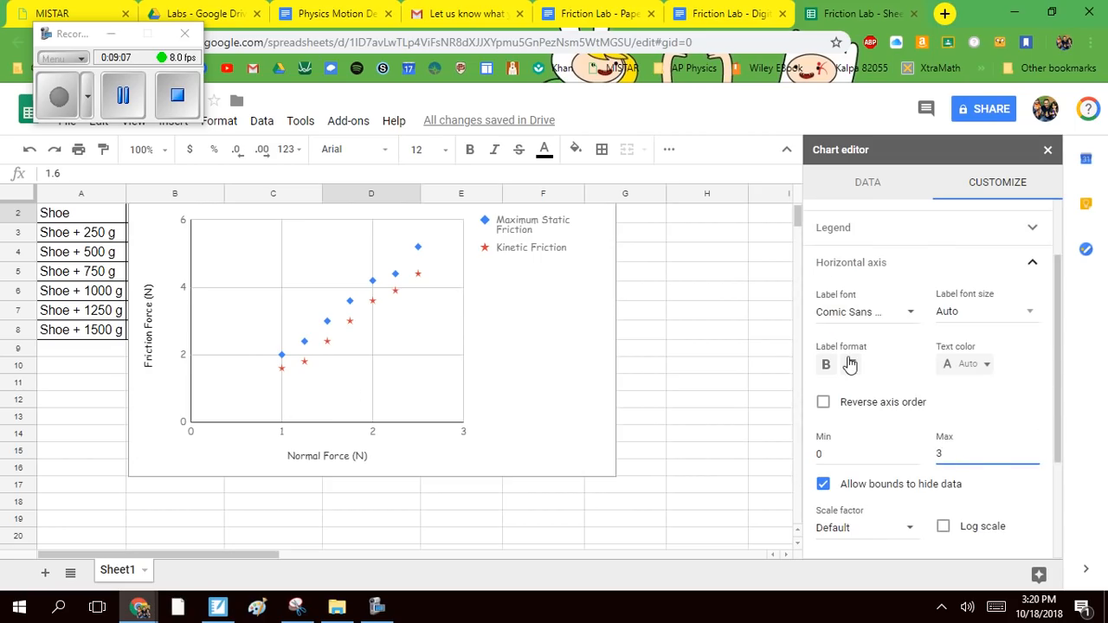
left_click(1035, 264)
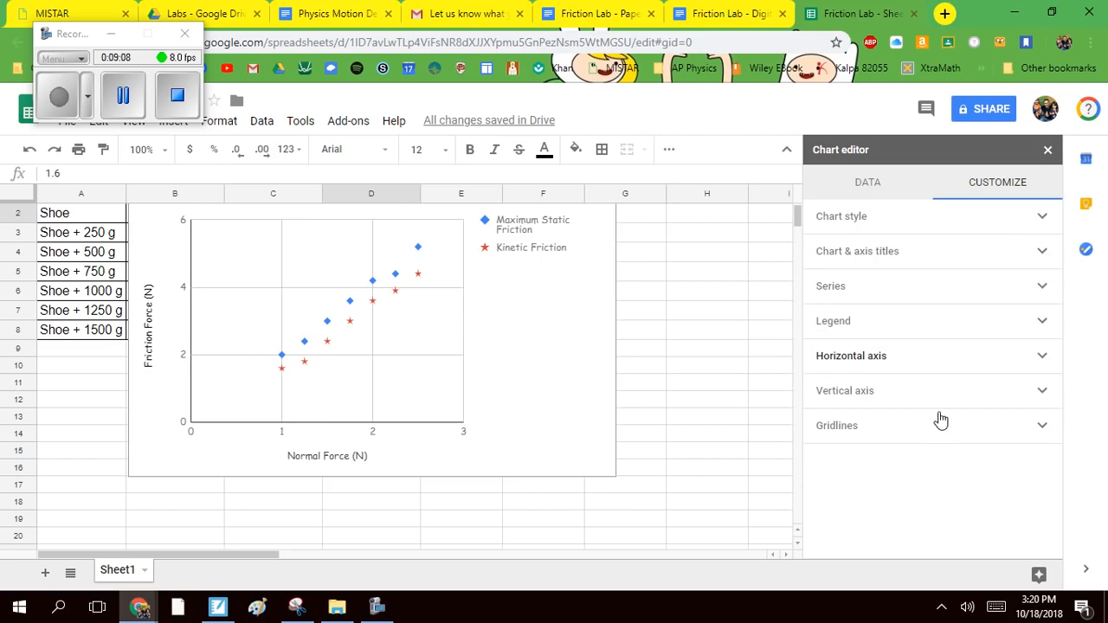
left_click(1042, 392)
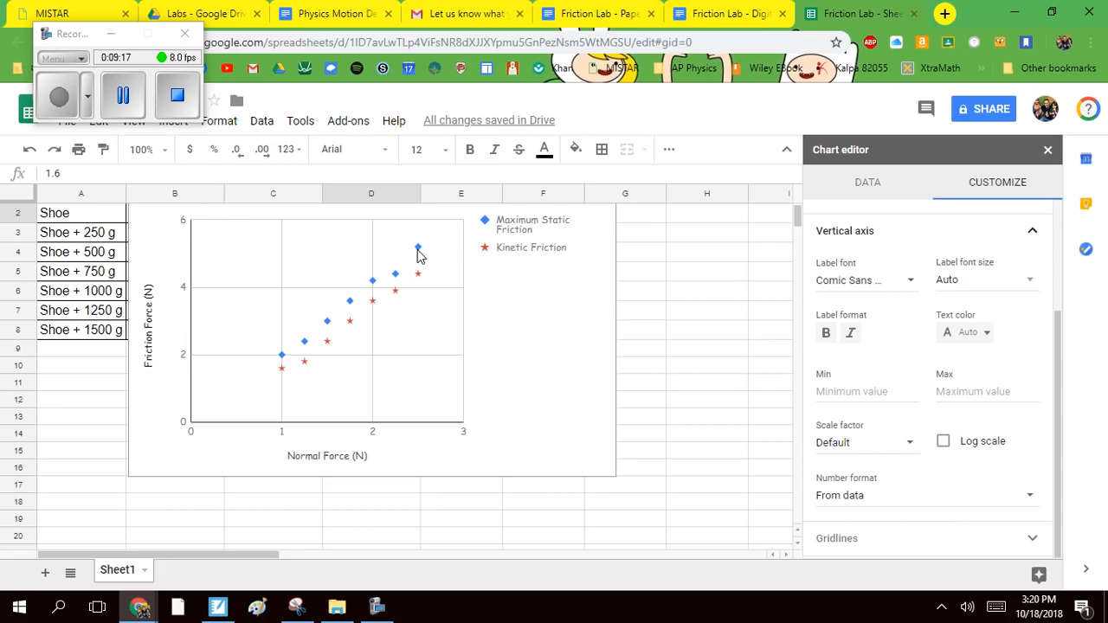
left_click(1033, 231)
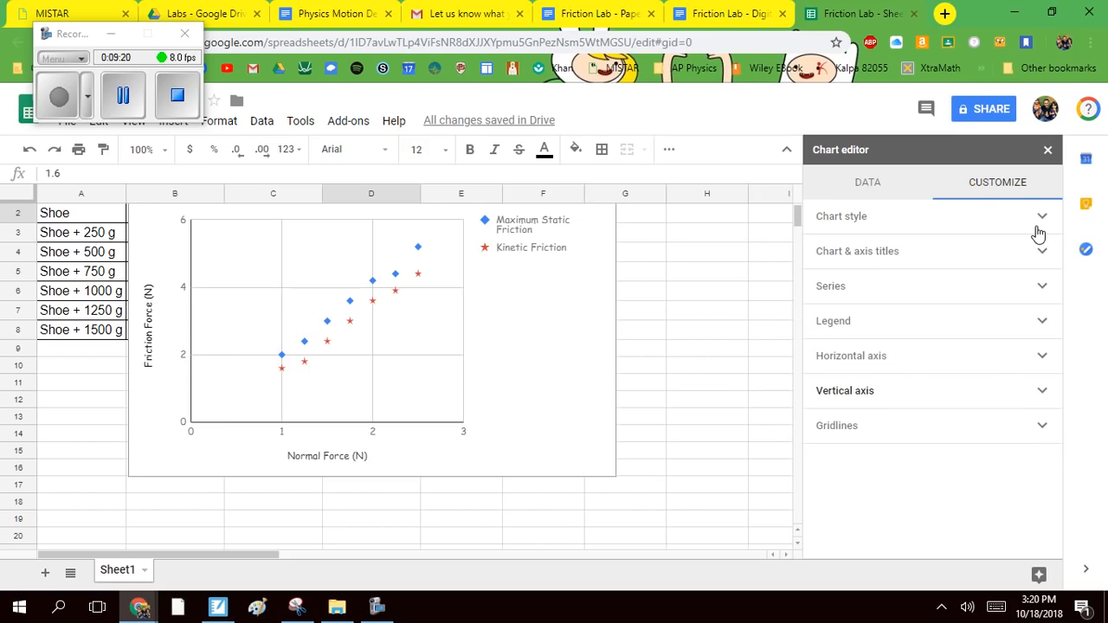
Step: Open the chart's gridline settings and apply them to the horizontal axis
left_click(1041, 427)
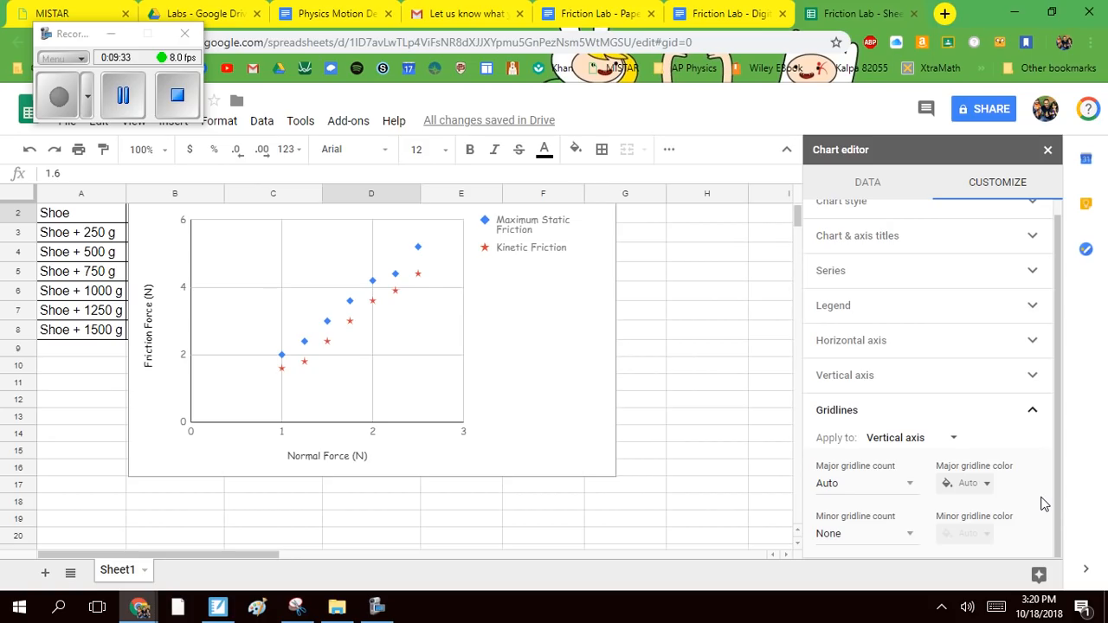
left_click(922, 442)
left_click(923, 417)
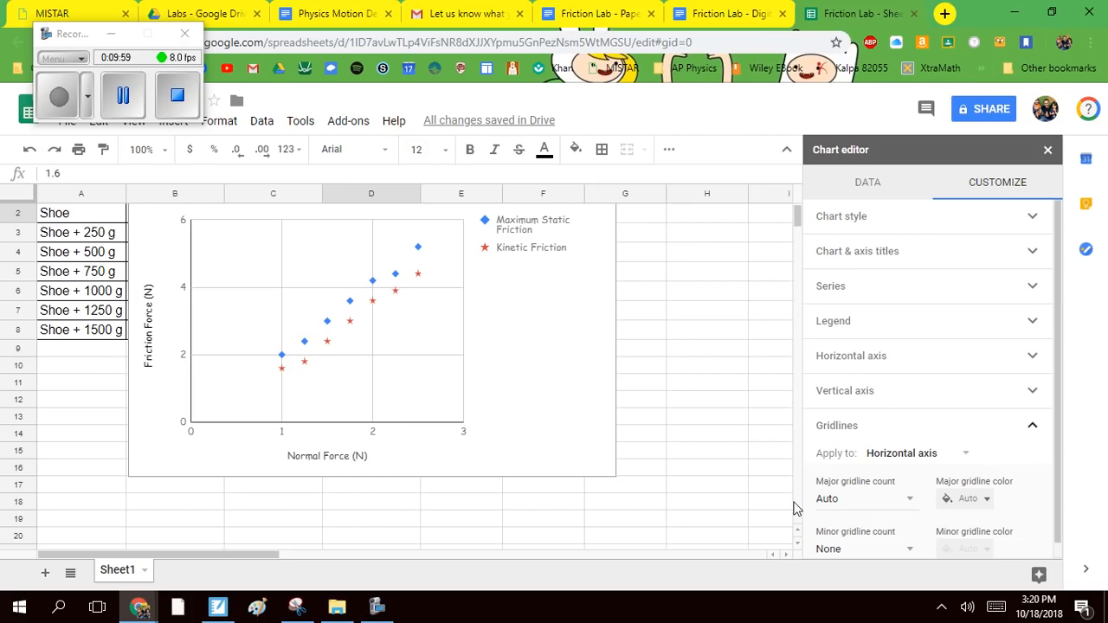
Step: Try major gridline counts of 3, 4, 7, 6 and 5 on the horizontal axis
left_click(851, 500)
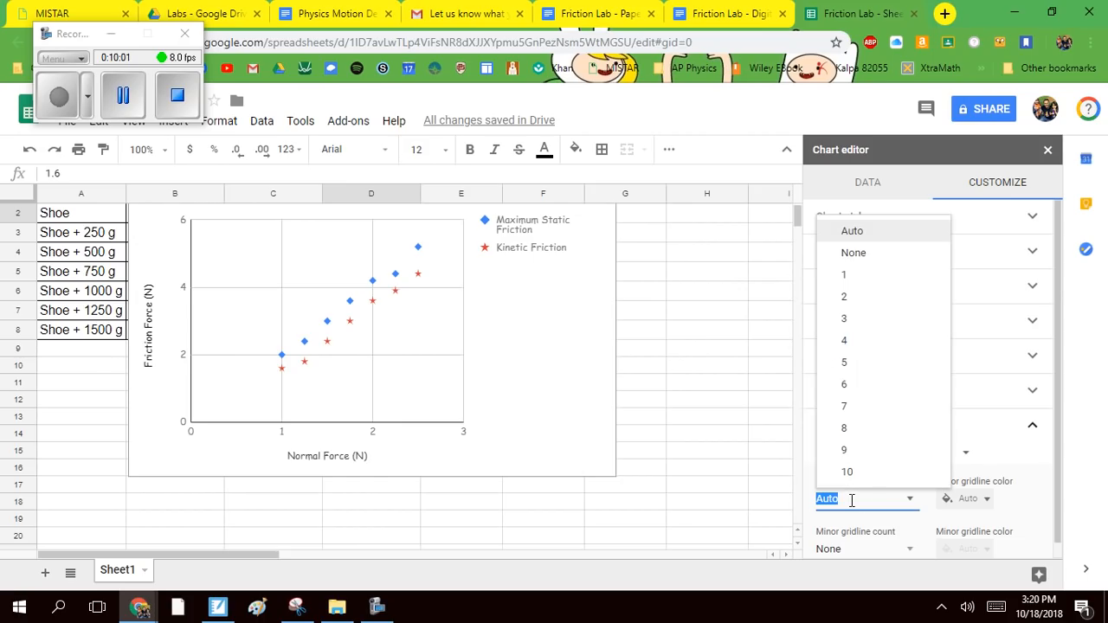
left_click(851, 501)
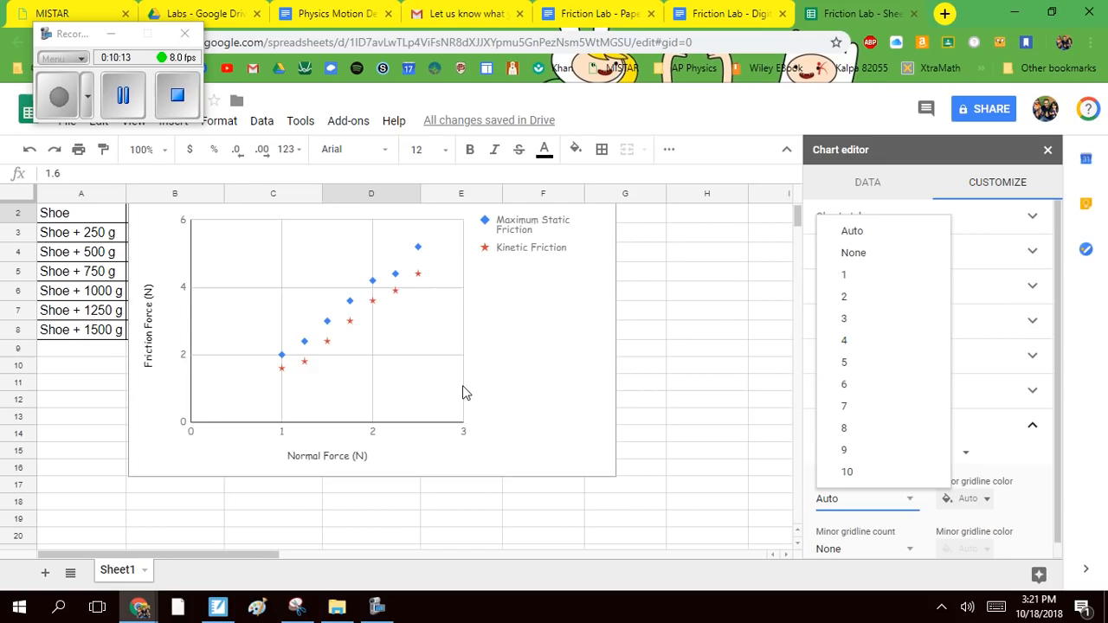
left_click(865, 320)
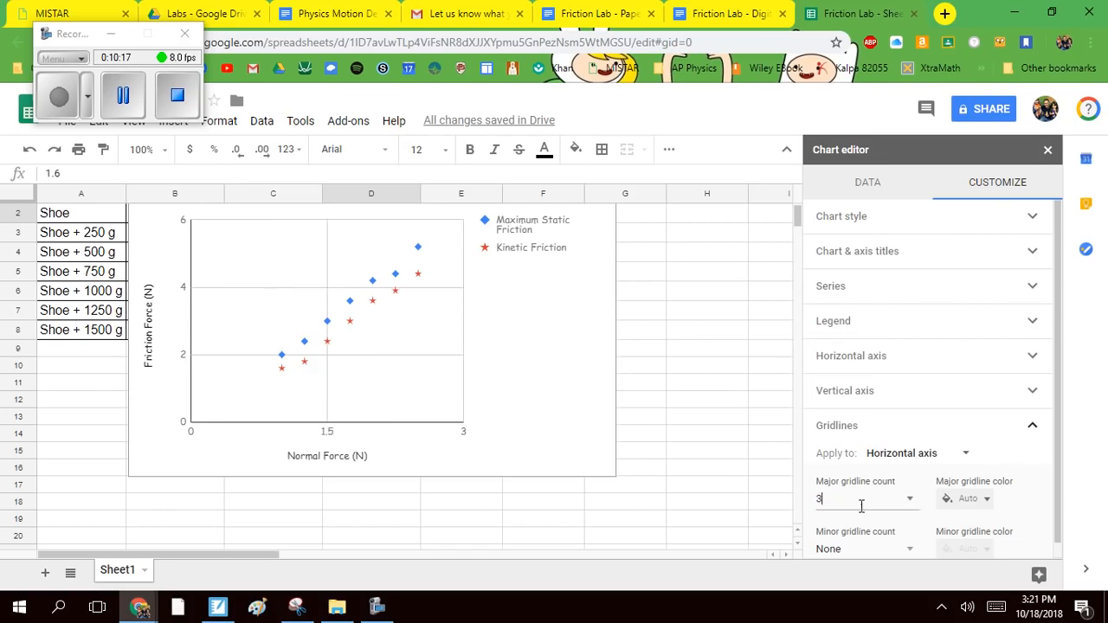
left_click(908, 499)
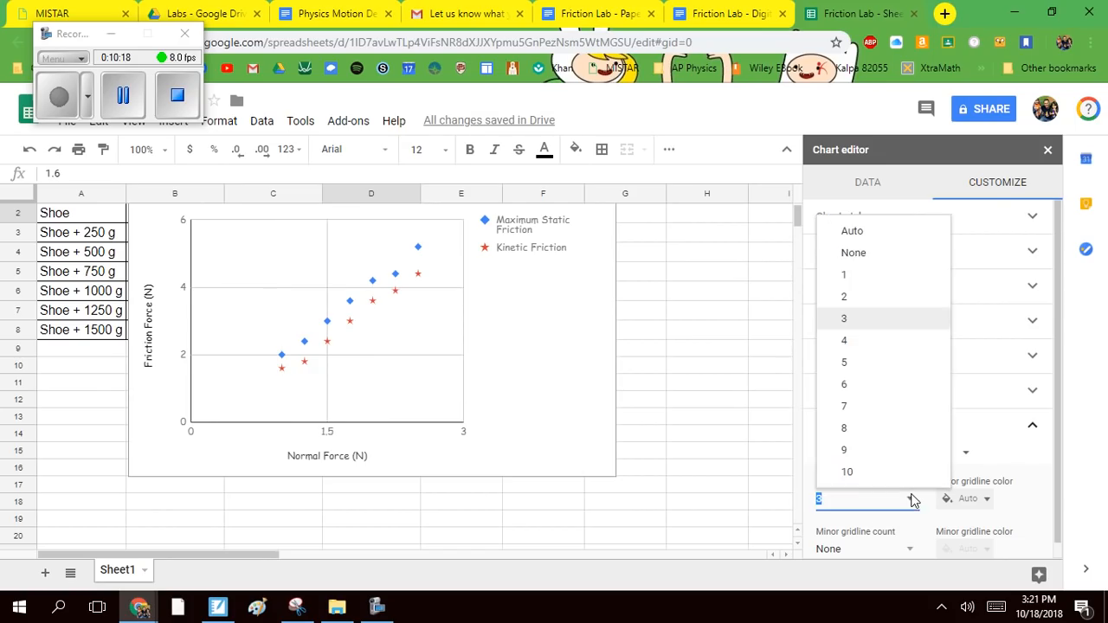
left_click(872, 348)
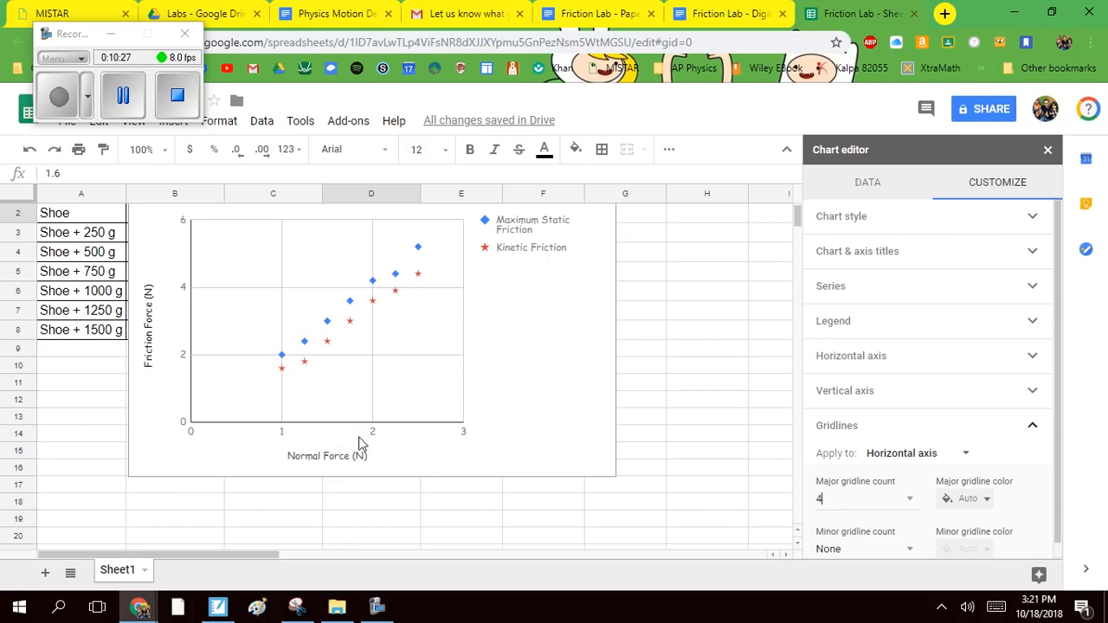
left_click(905, 499)
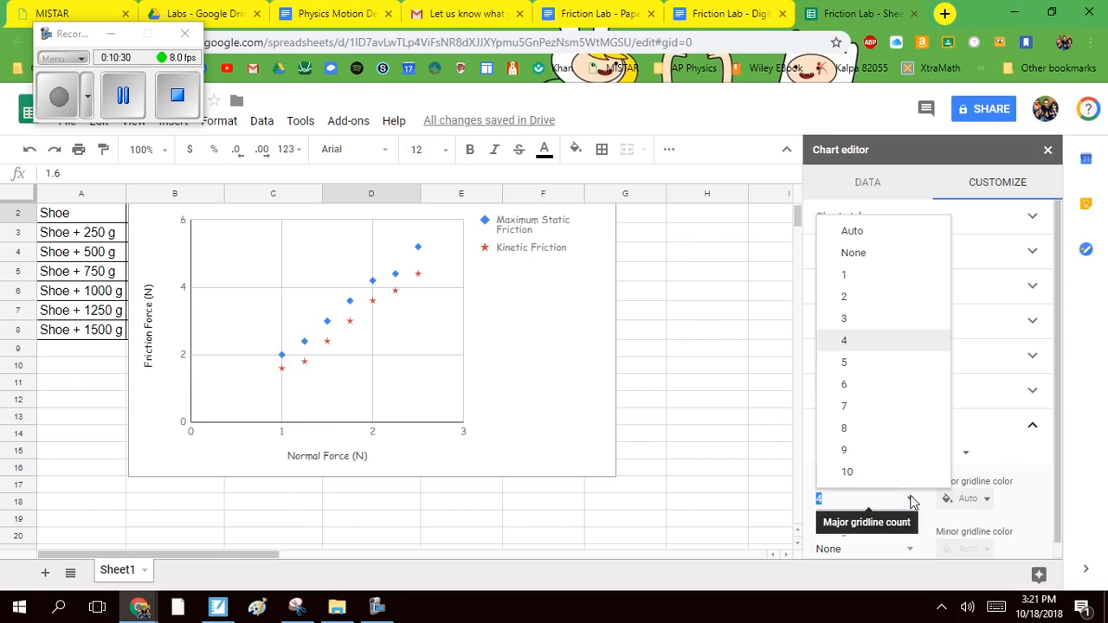
left_click(878, 405)
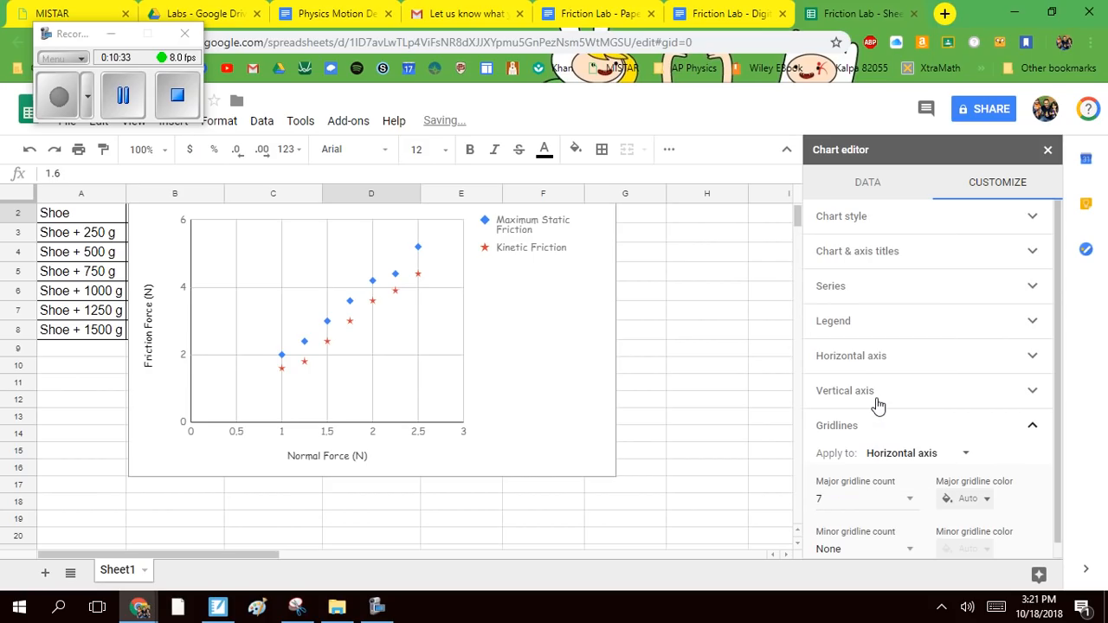
left_click(909, 500)
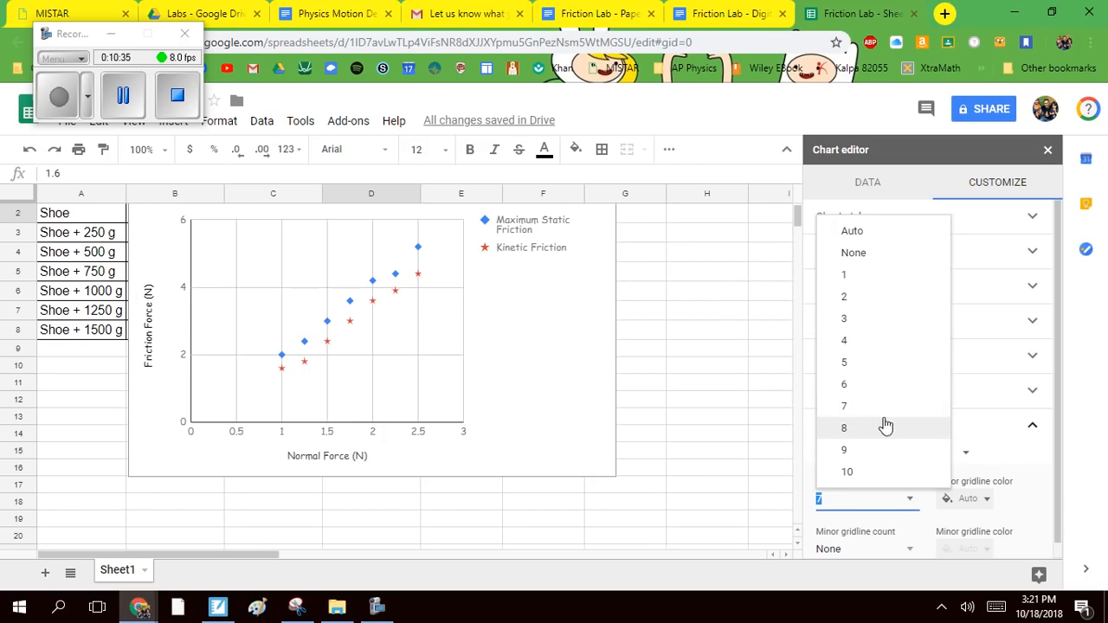
left_click(877, 387)
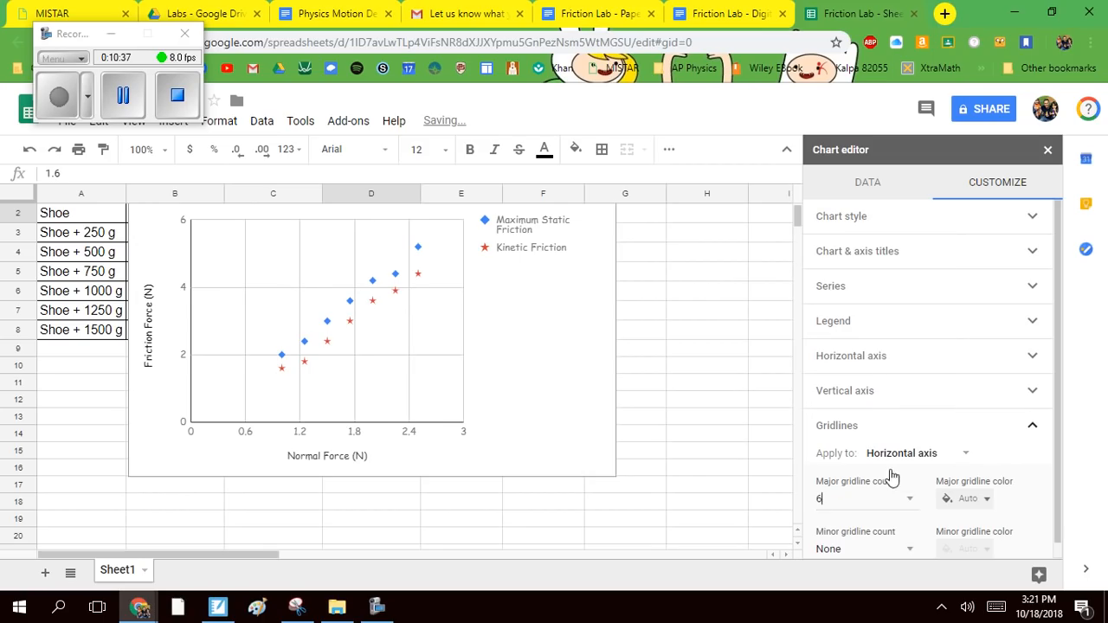
left_click(910, 502)
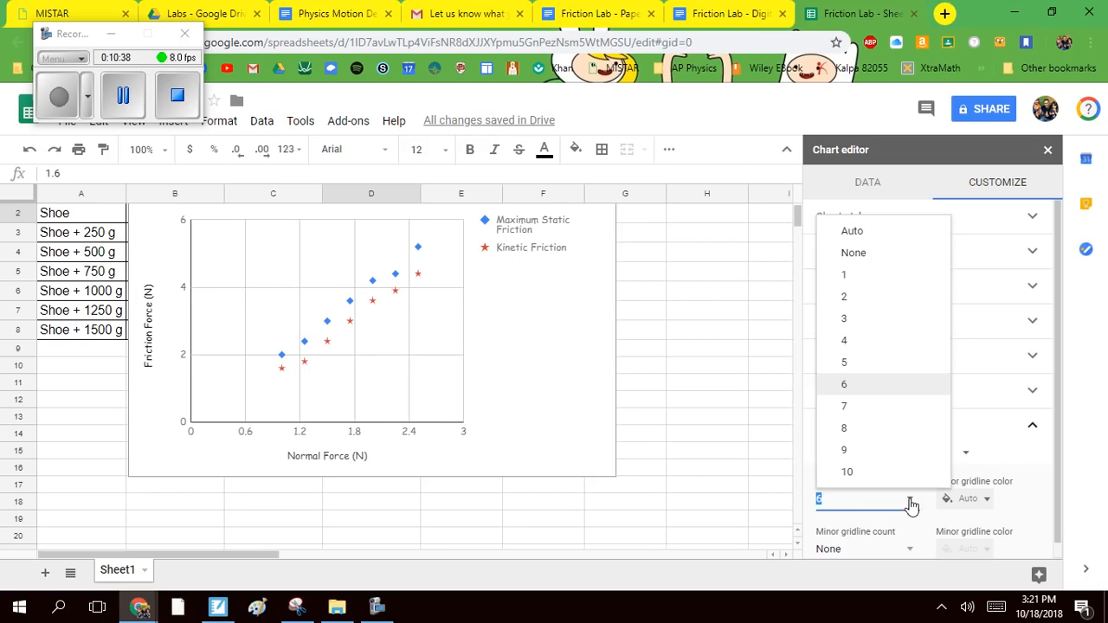
left_click(881, 365)
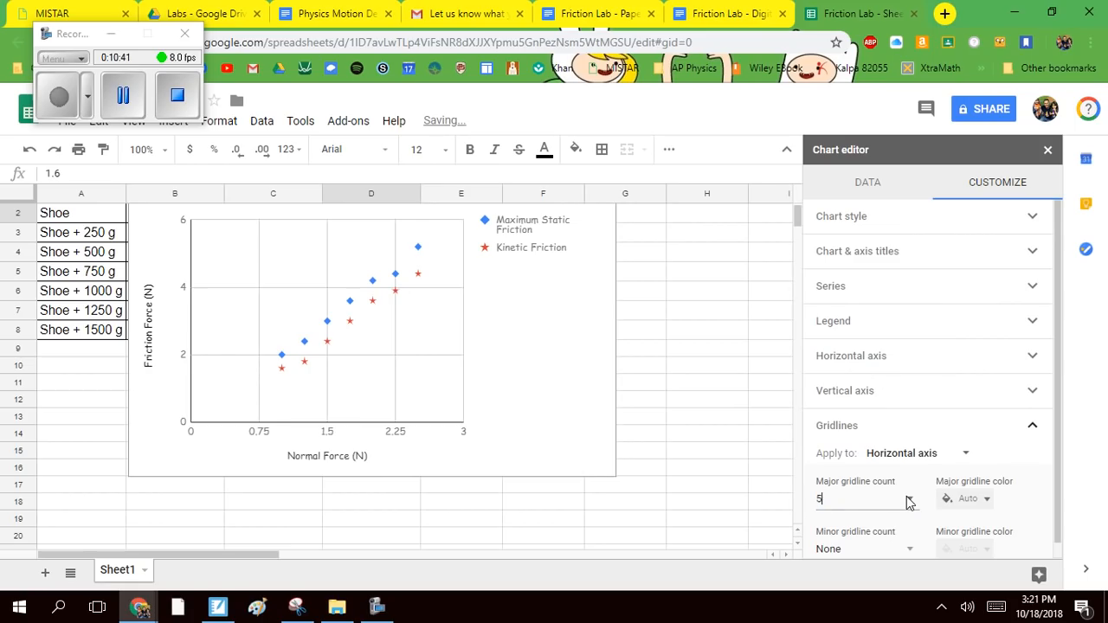
Step: Set the horizontal axis's major gridline count to 7 and its minor gridline count to 1
left_click(908, 500)
left_click(874, 407)
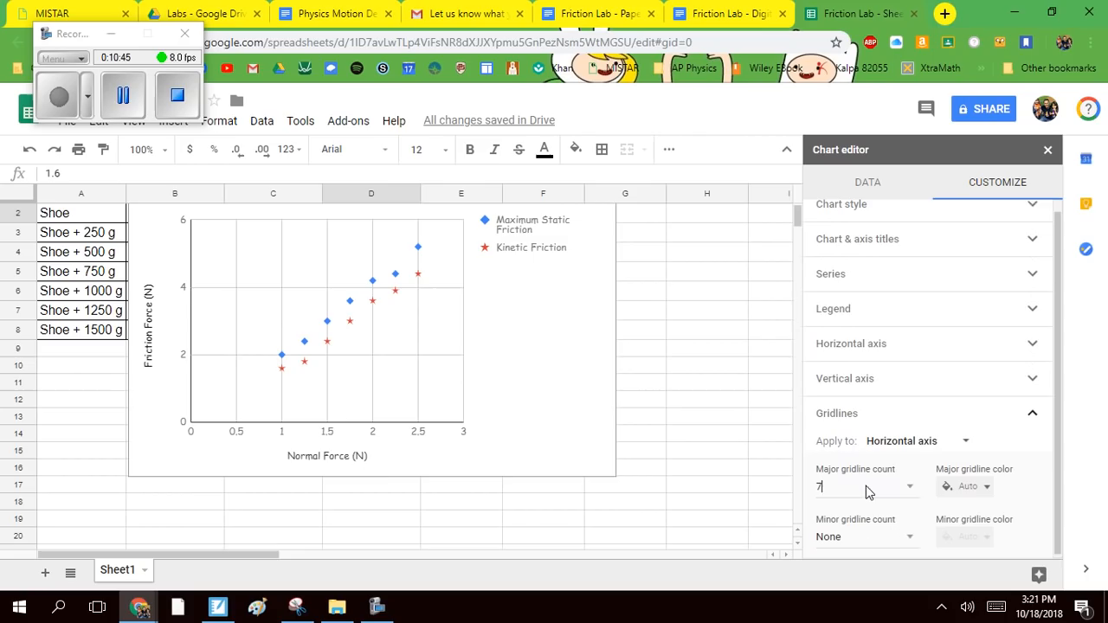
scroll(826, 498, "down", 1)
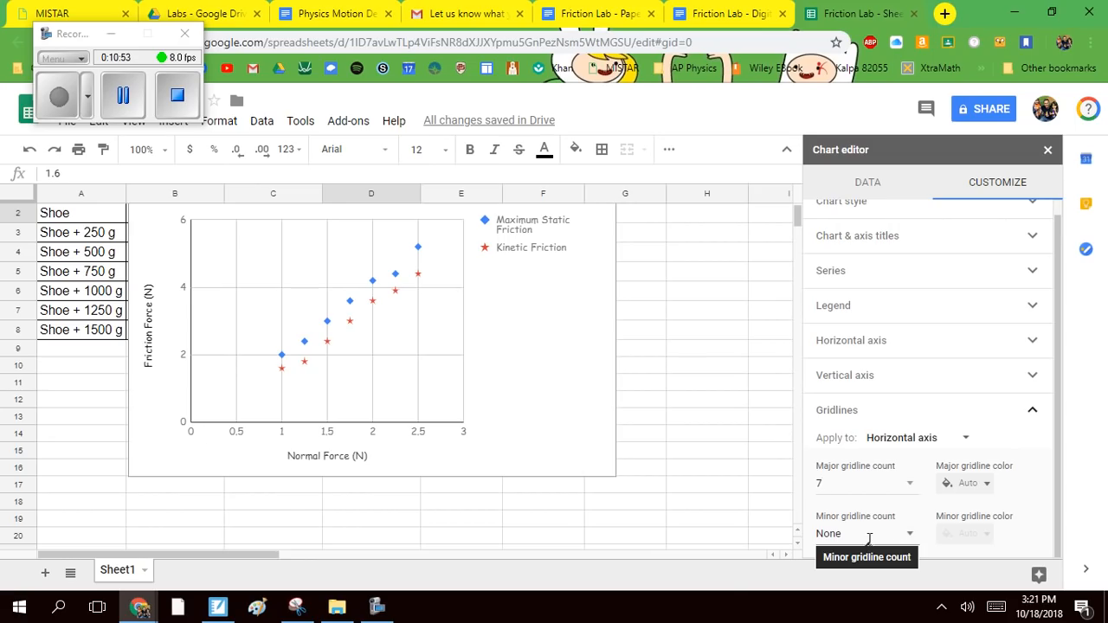
left_click(909, 534)
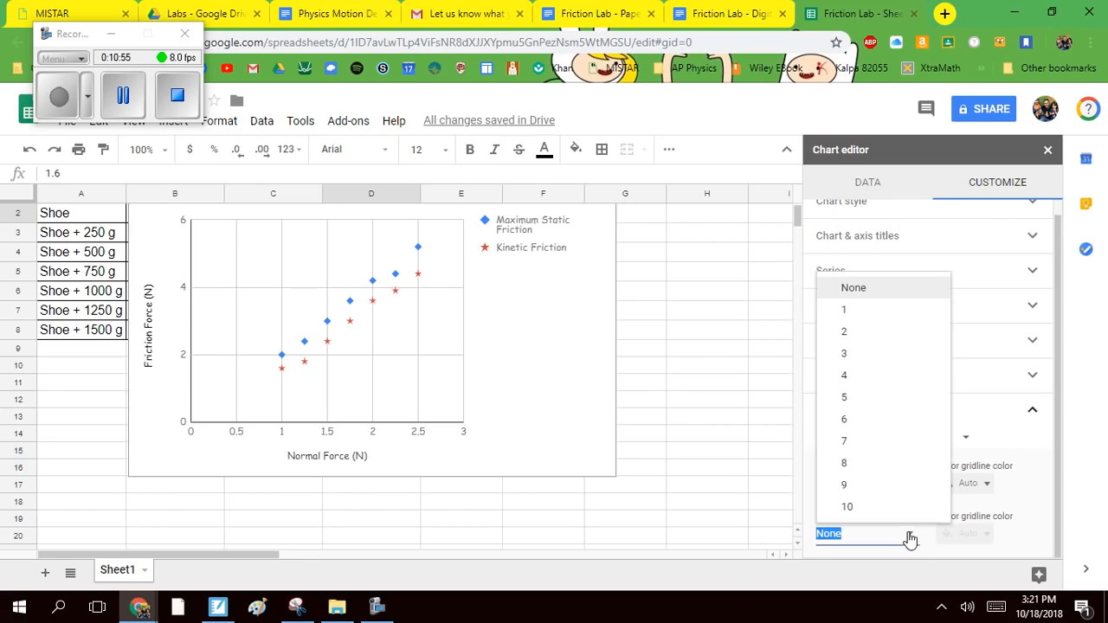
left_click(848, 310)
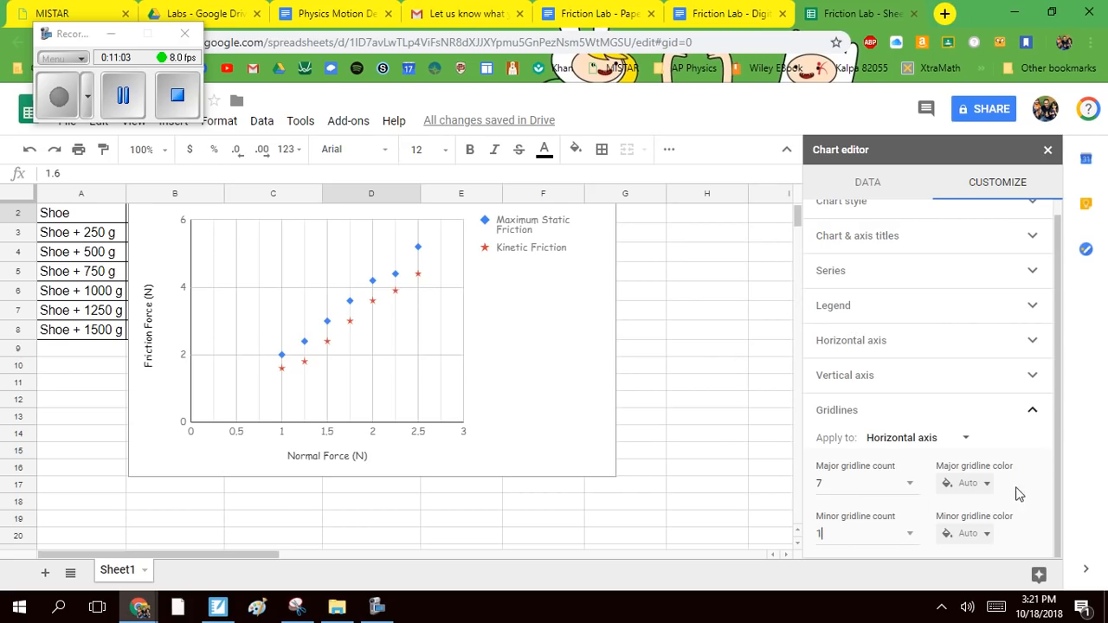
Step: Color the horizontal axis's major gridlines black and its minor gridlines dark gray
left_click(986, 483)
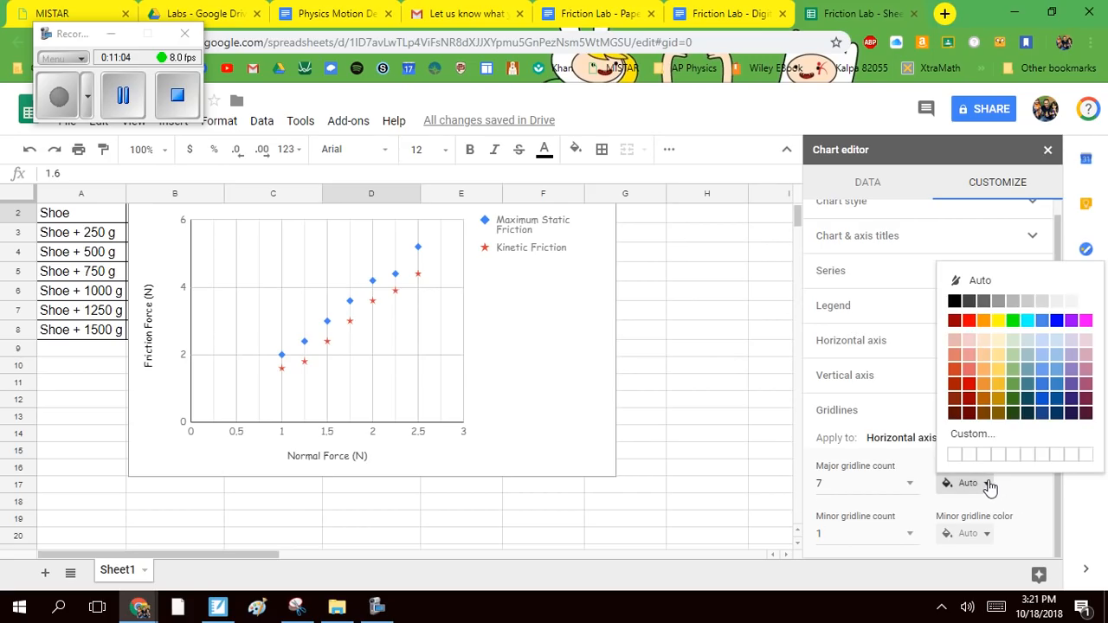
left_click(954, 301)
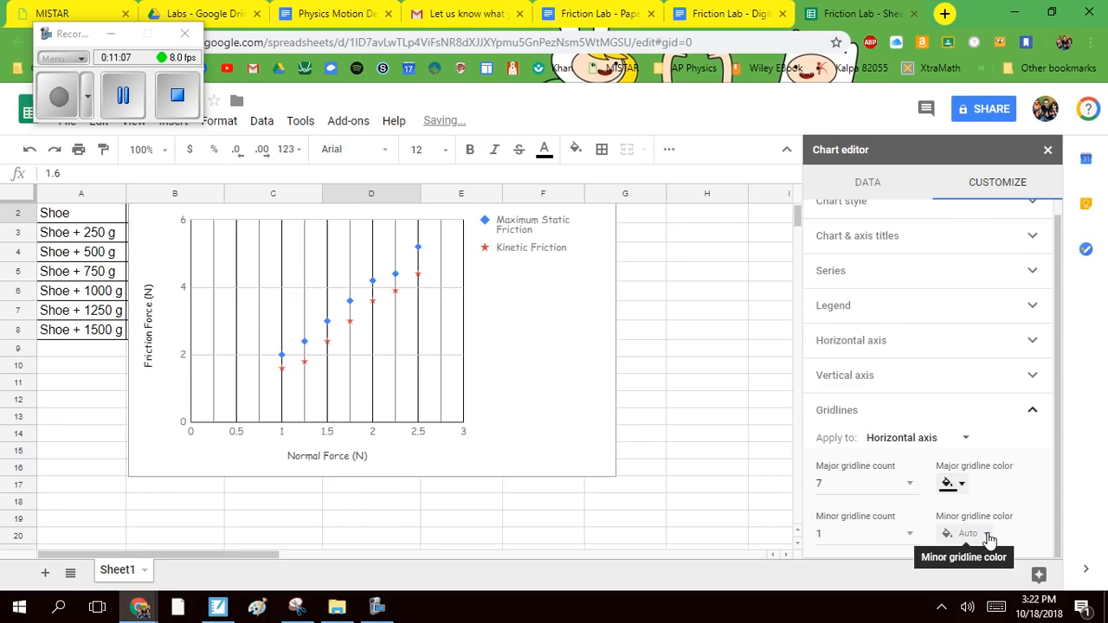
left_click(987, 534)
left_click(984, 353)
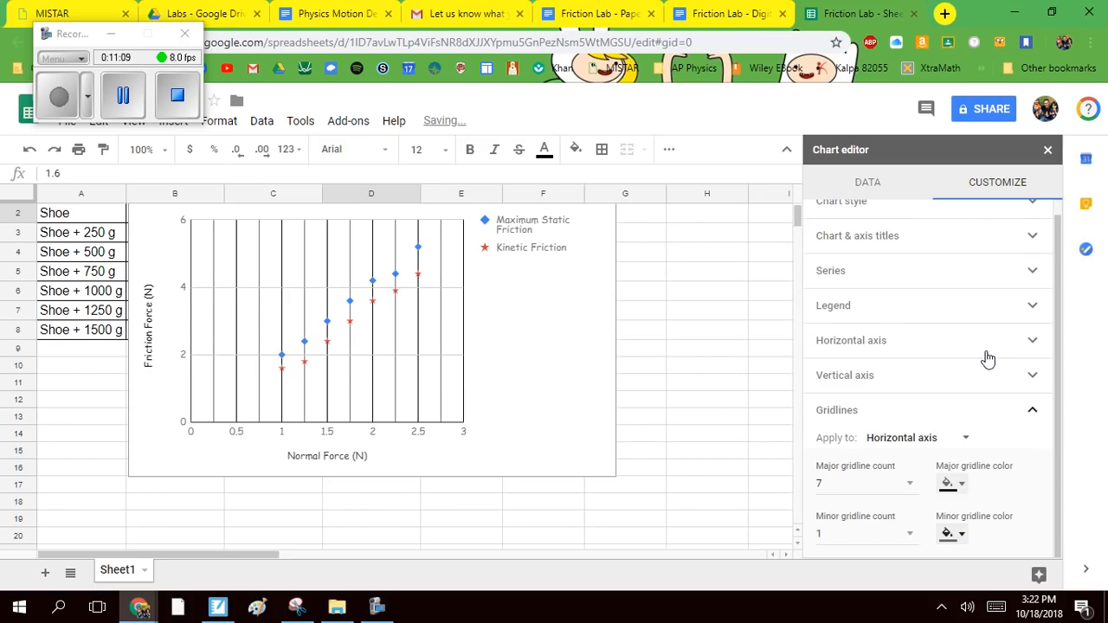
Step: Set the vertical axis's major gridline count to 7 and its minor gridline count to 1
left_click(914, 440)
left_click(917, 462)
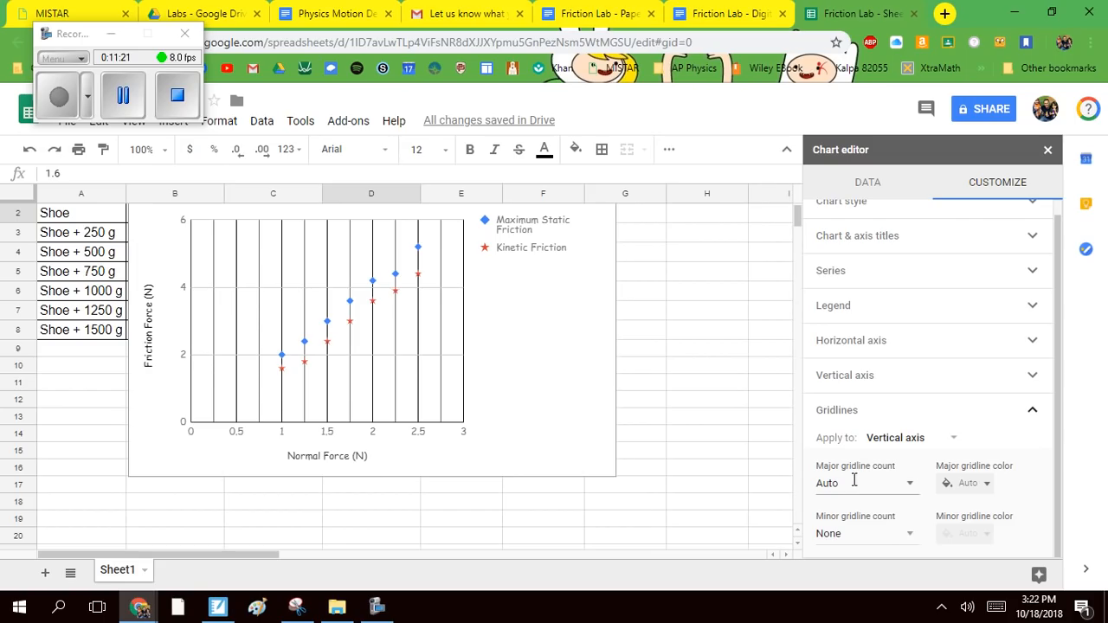
left_click(907, 483)
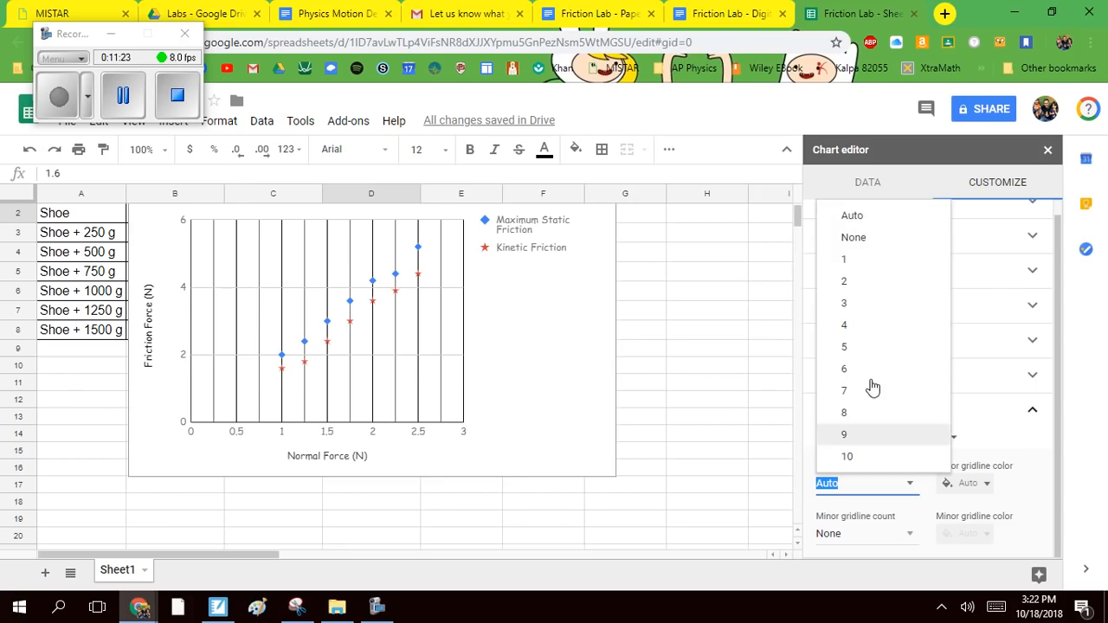
left_click(871, 393)
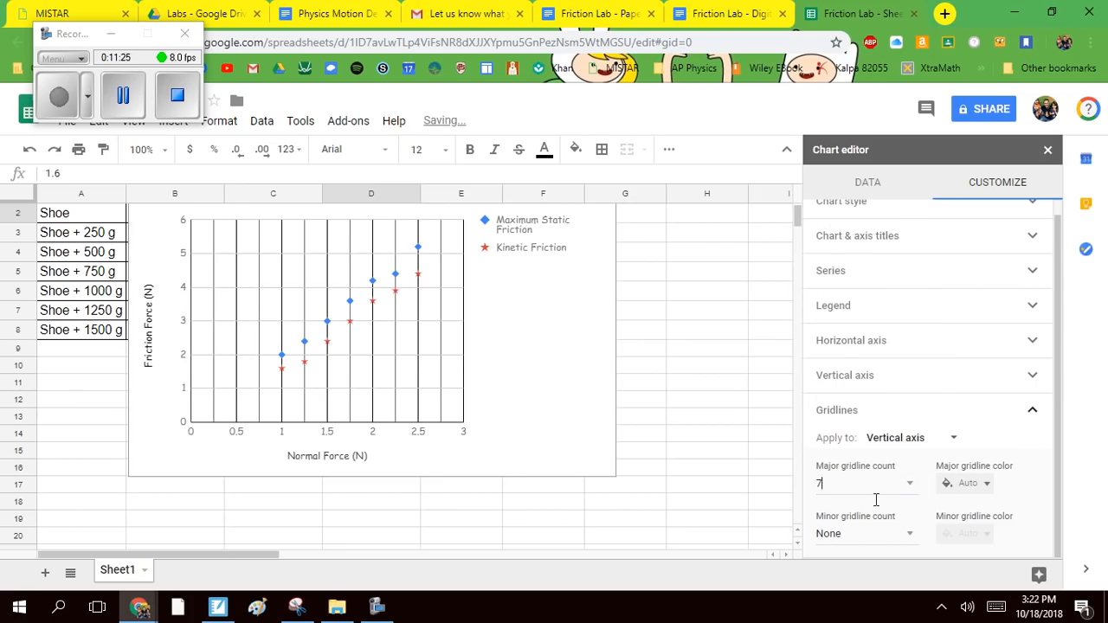
left_click(909, 533)
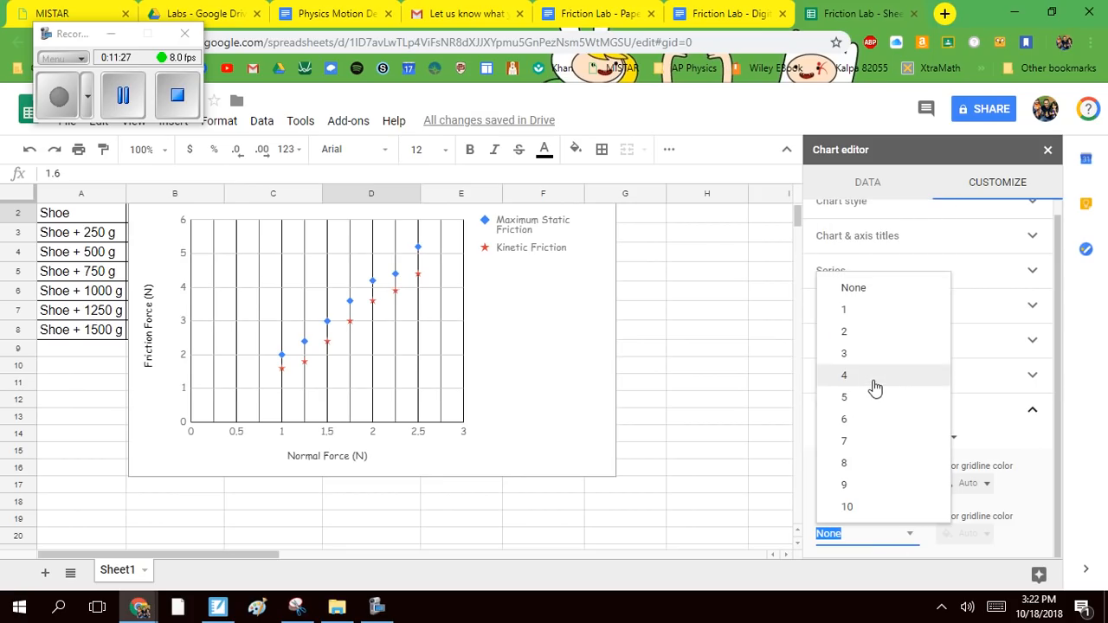
left_click(870, 309)
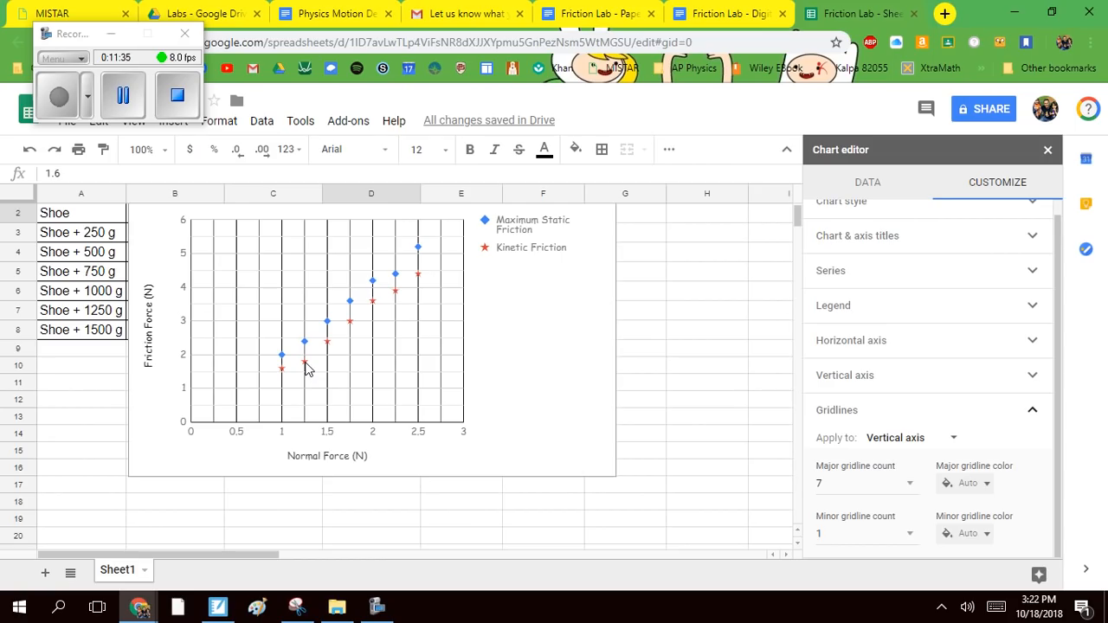
Step: Color the vertical axis's major gridlines black and its minor gridlines dark gray
left_click(993, 487)
left_click(953, 305)
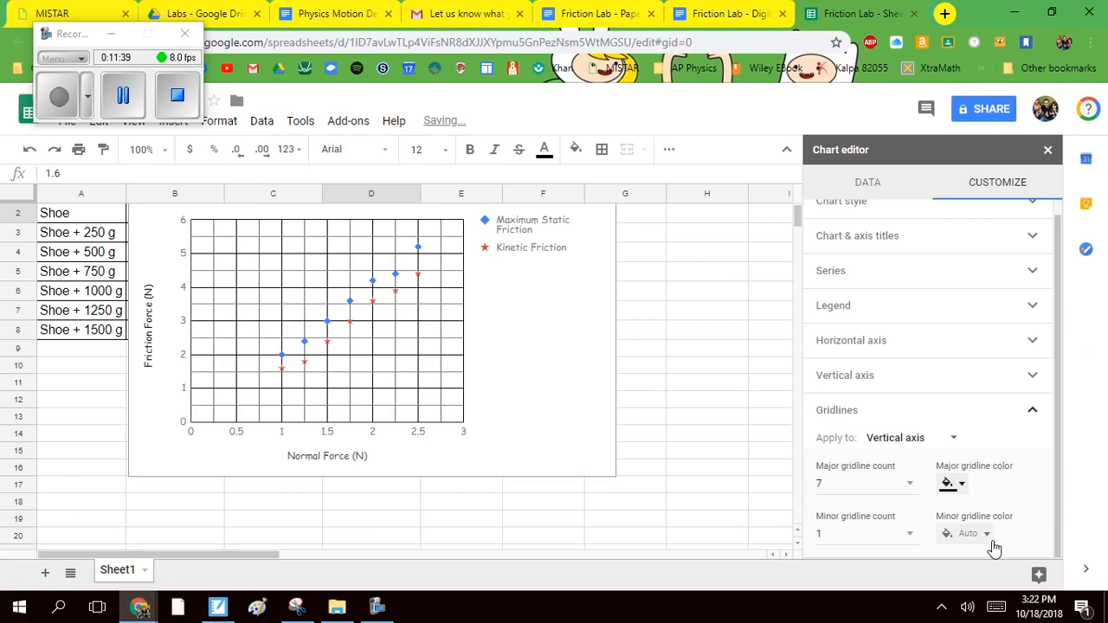
left_click(987, 534)
left_click(982, 355)
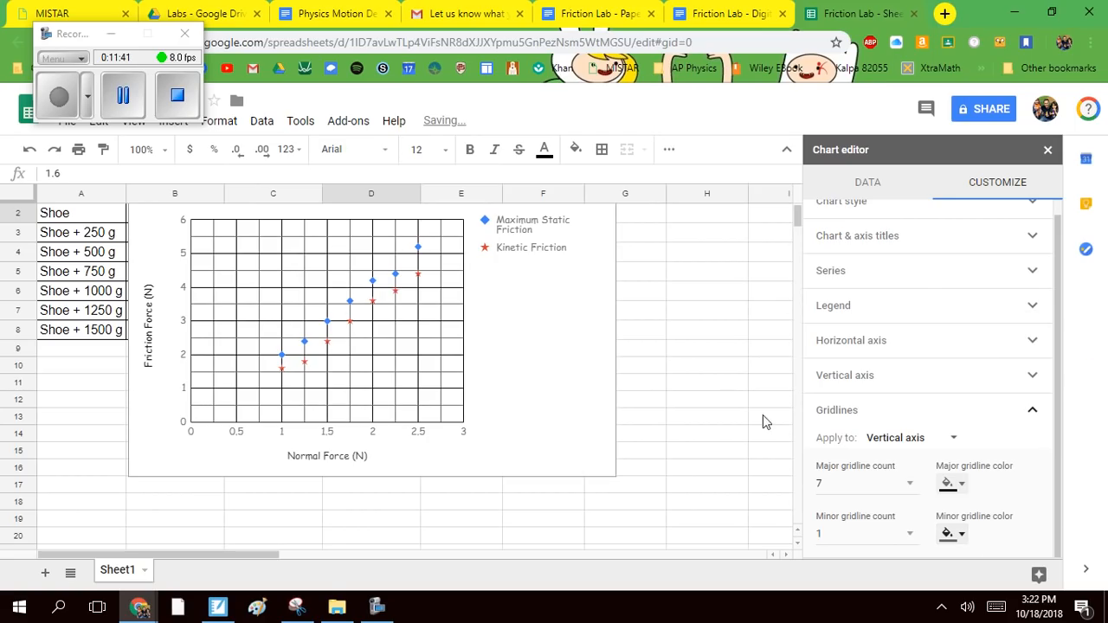
Step: Review the finished chart, checking its title text and its legend
scroll(740, 457, "down", 2)
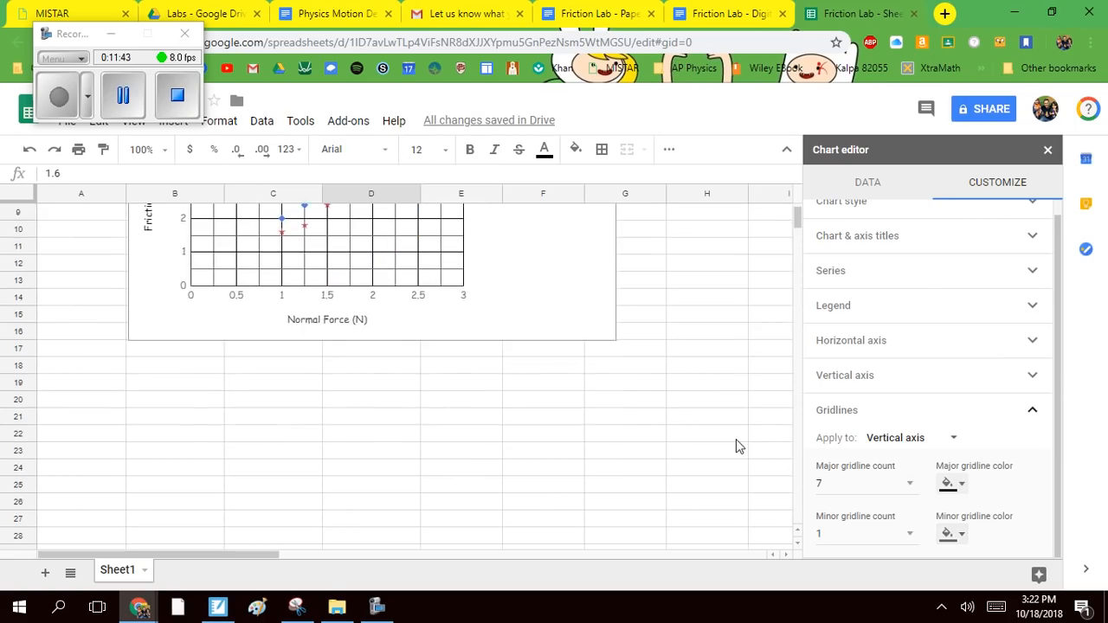
scroll(736, 439, "up", 3)
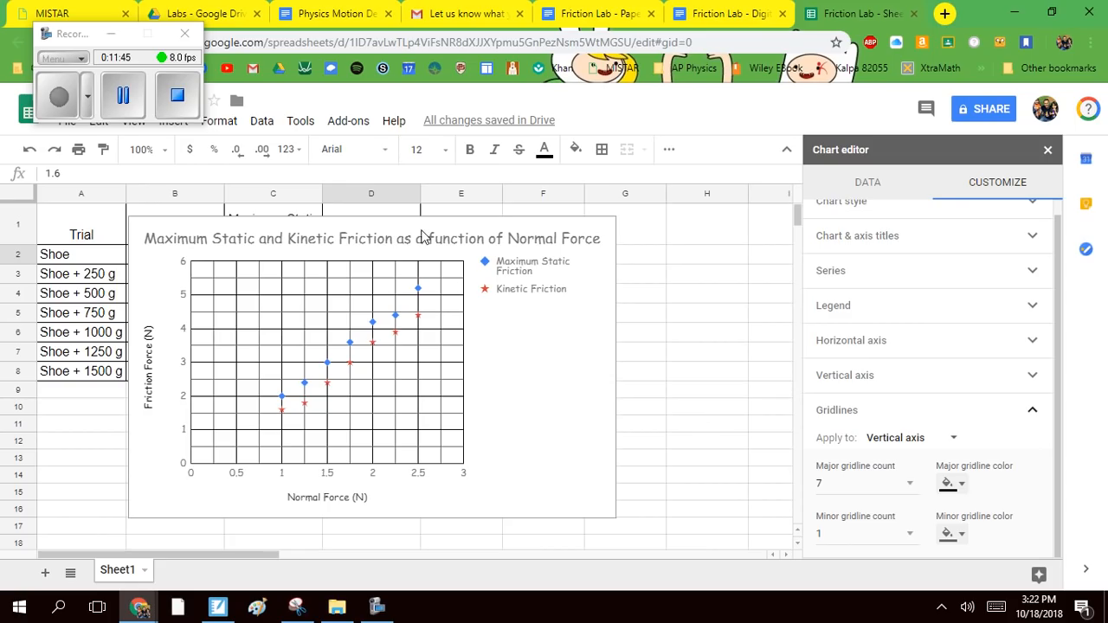
left_click(310, 238)
left_click(310, 238)
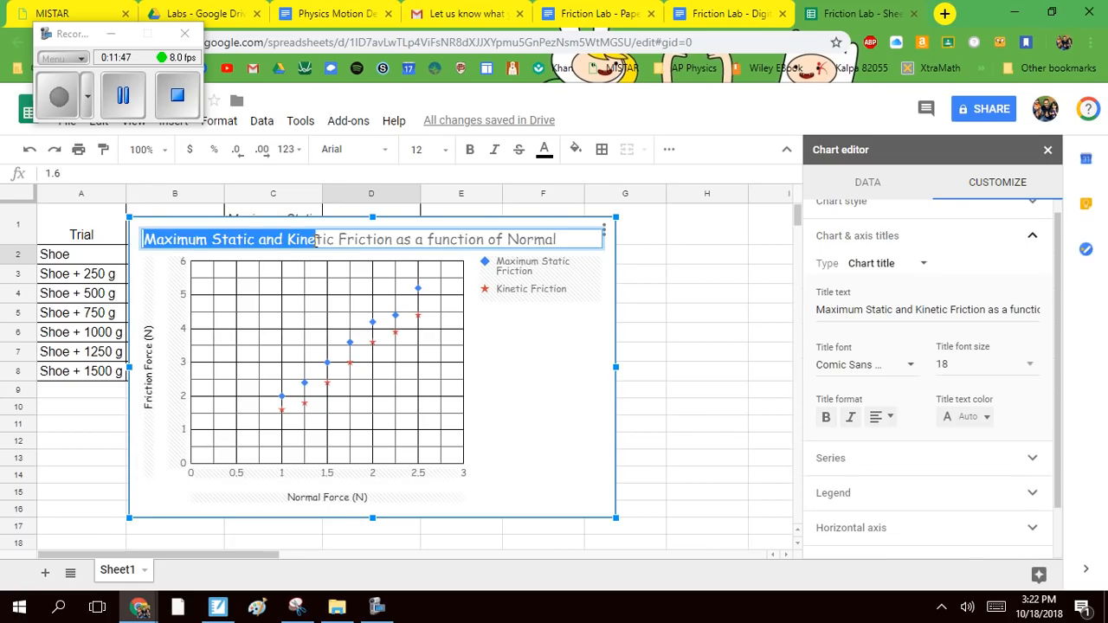
triple_click(309, 238)
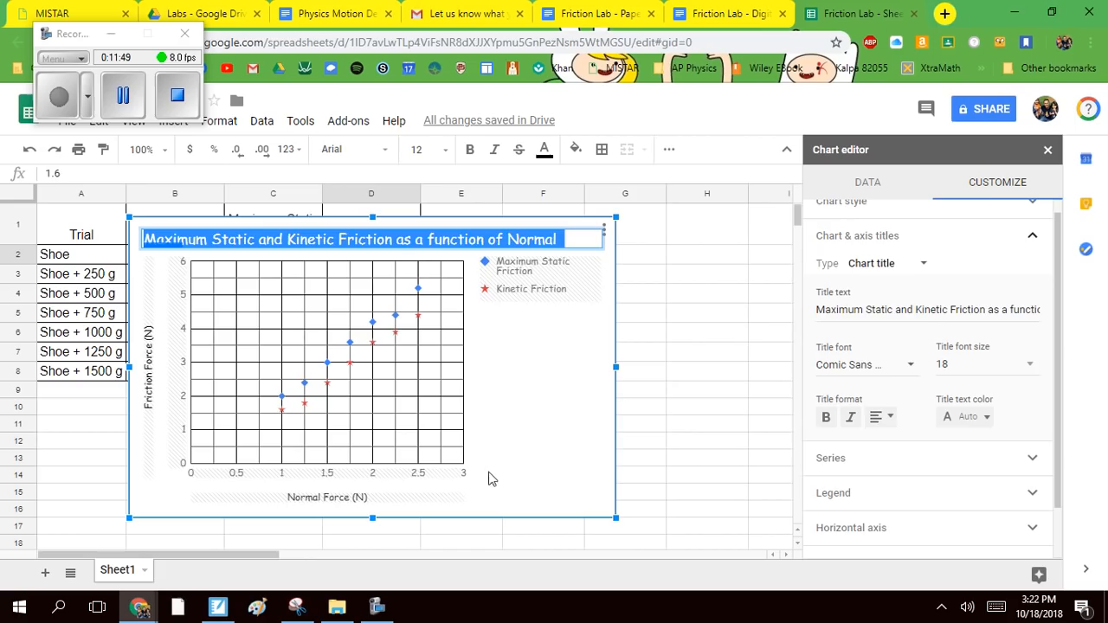
left_click(539, 293)
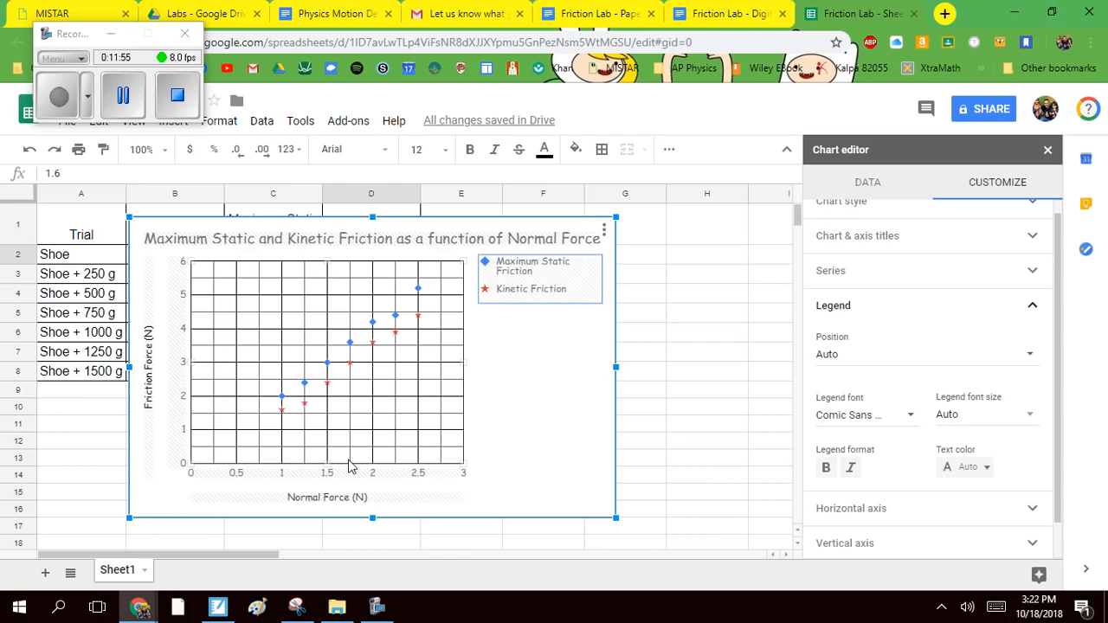
Step: Turn on a trendline for all series in the friction chart
left_click(524, 435)
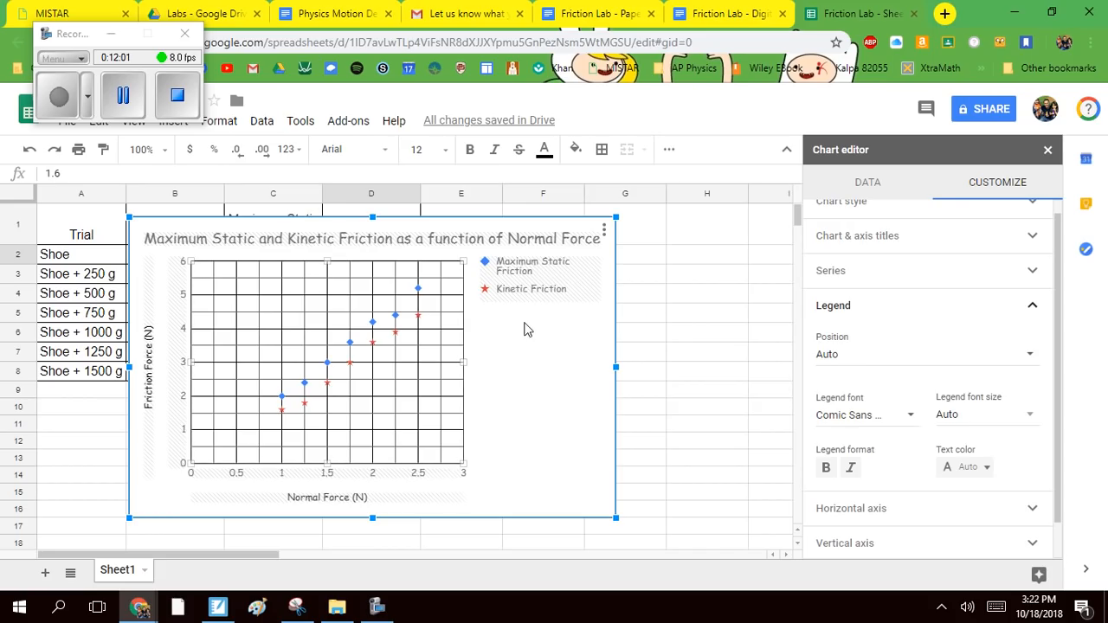
mouse_move(277, 403)
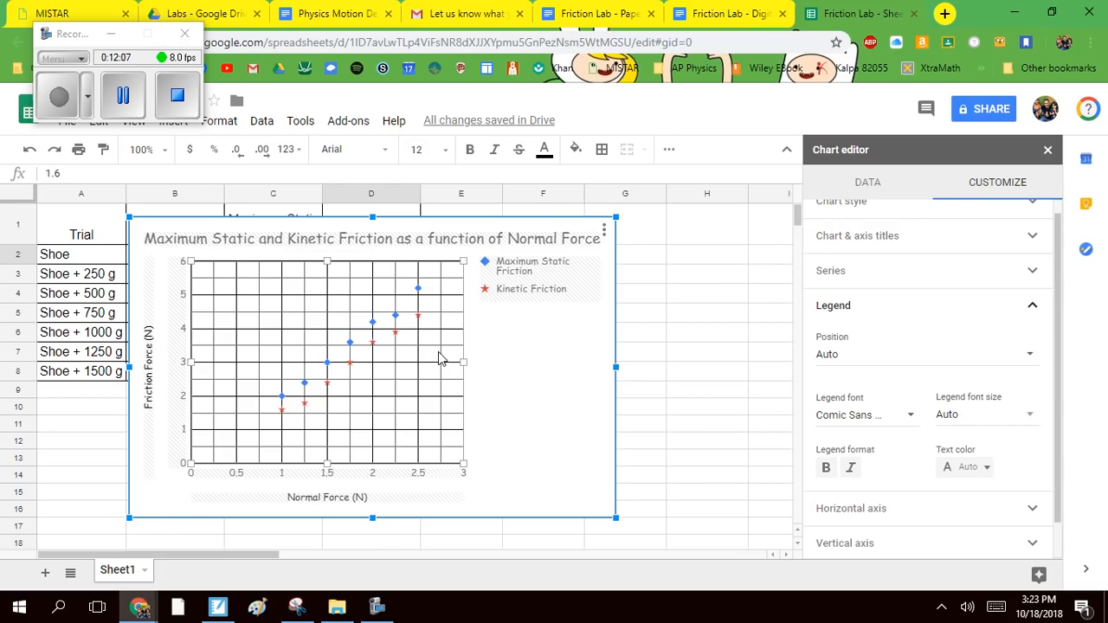
left_click(1030, 314)
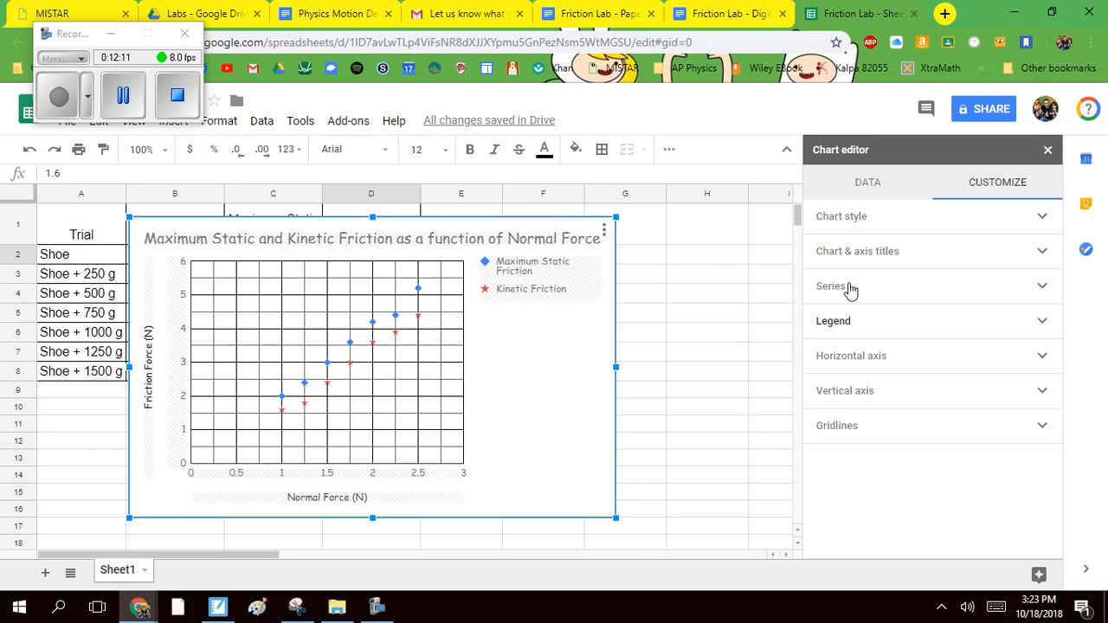
left_click(1039, 289)
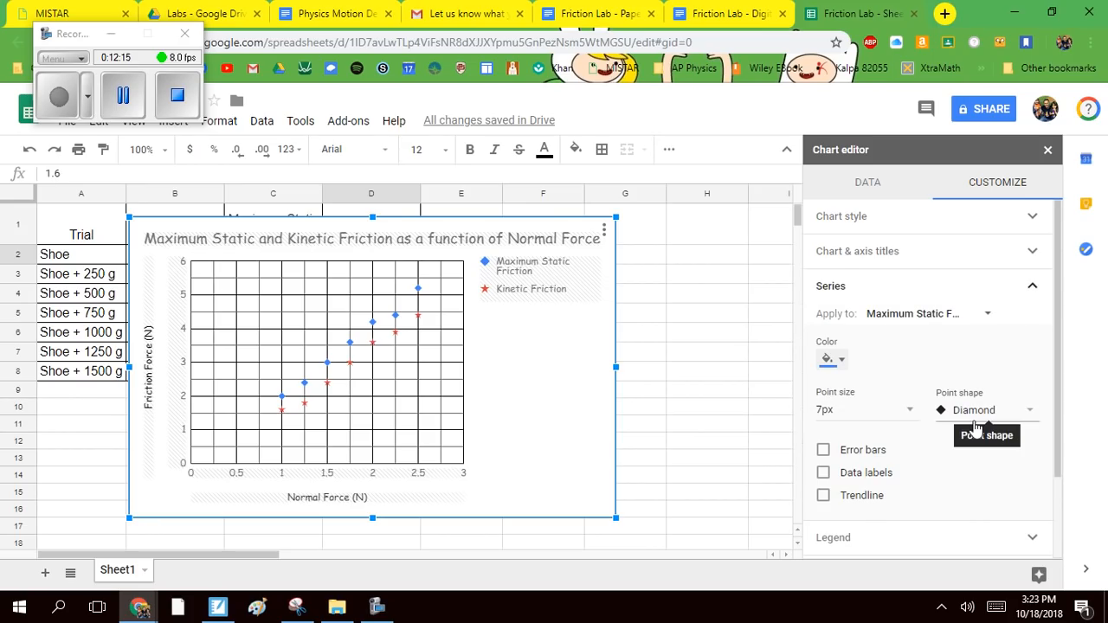
left_click(947, 316)
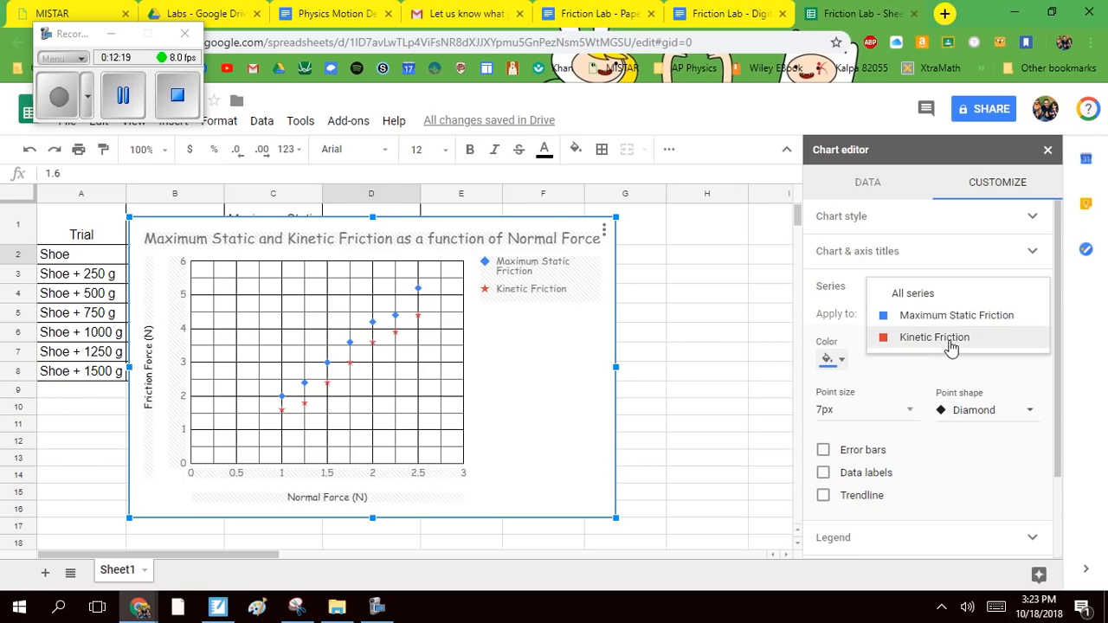
left_click(919, 297)
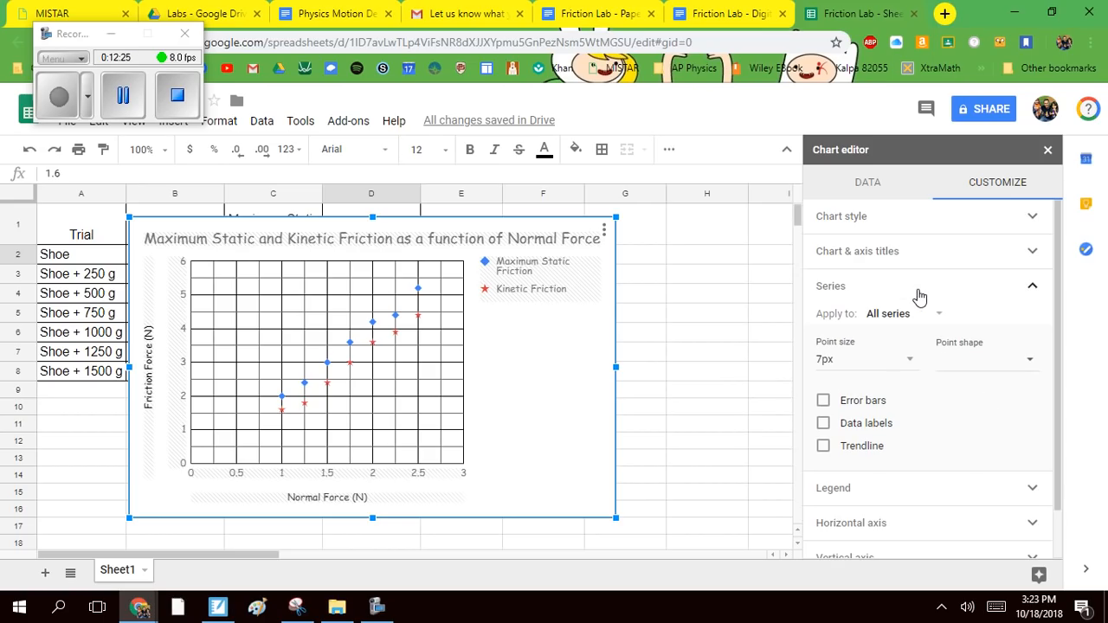
left_click(822, 445)
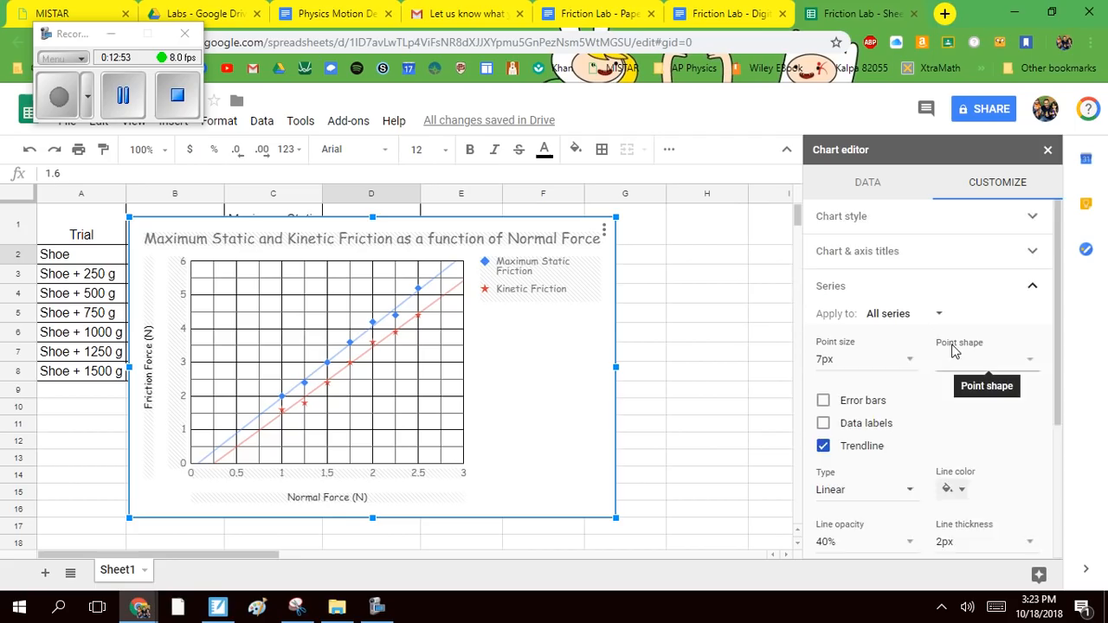
Step: Try a degree 2 polynomial trendline for all series and return the trendline type to Linear
scroll(915, 455, "down", 2)
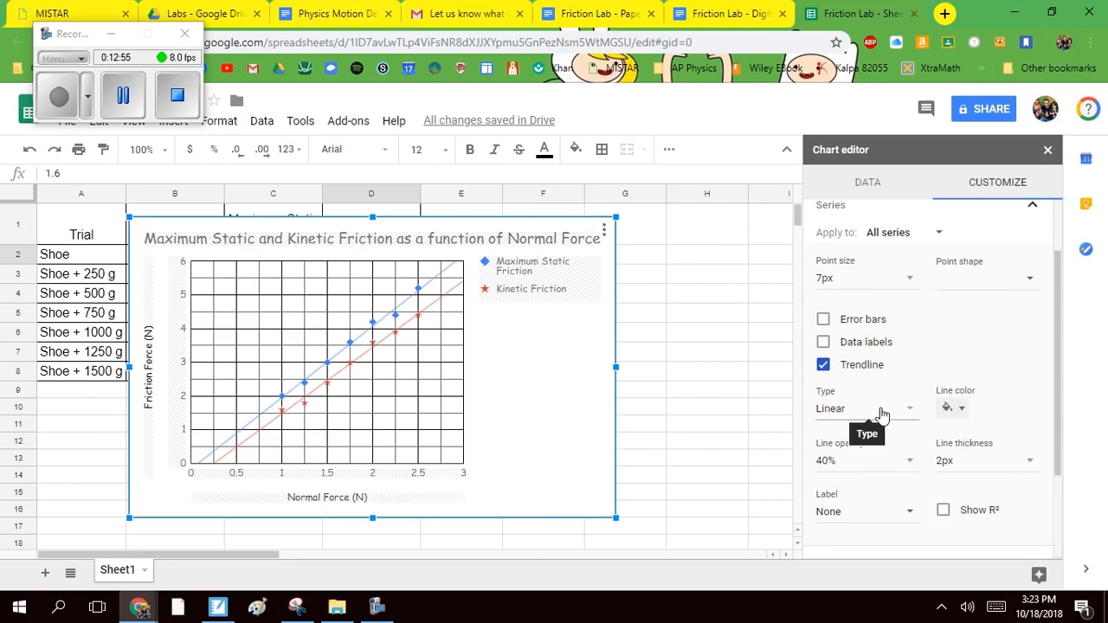
left_click(881, 414)
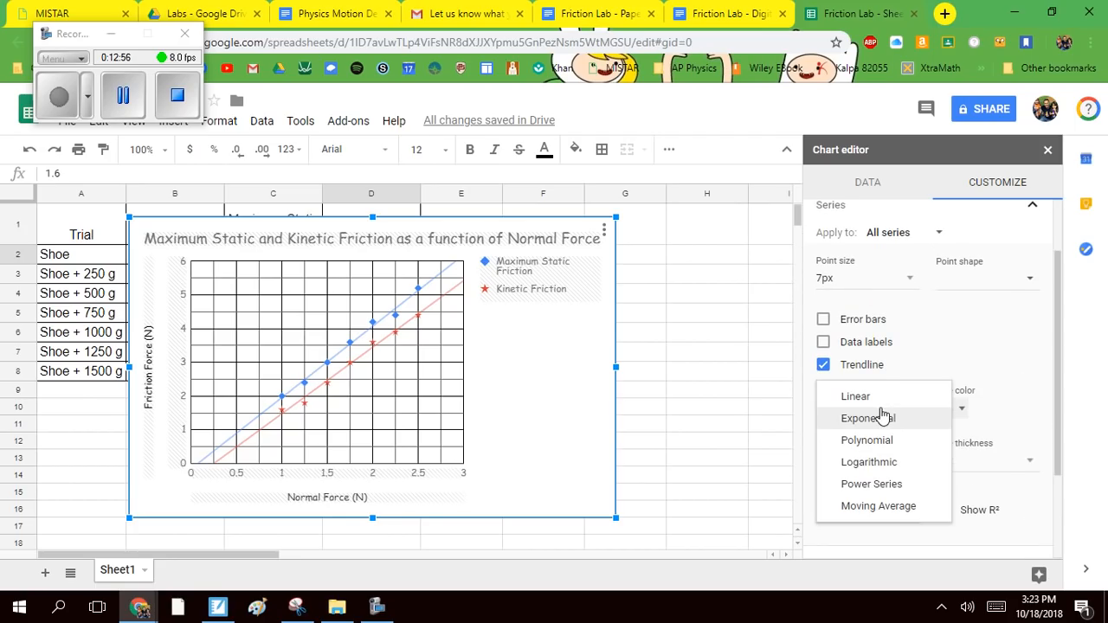
left_click(893, 450)
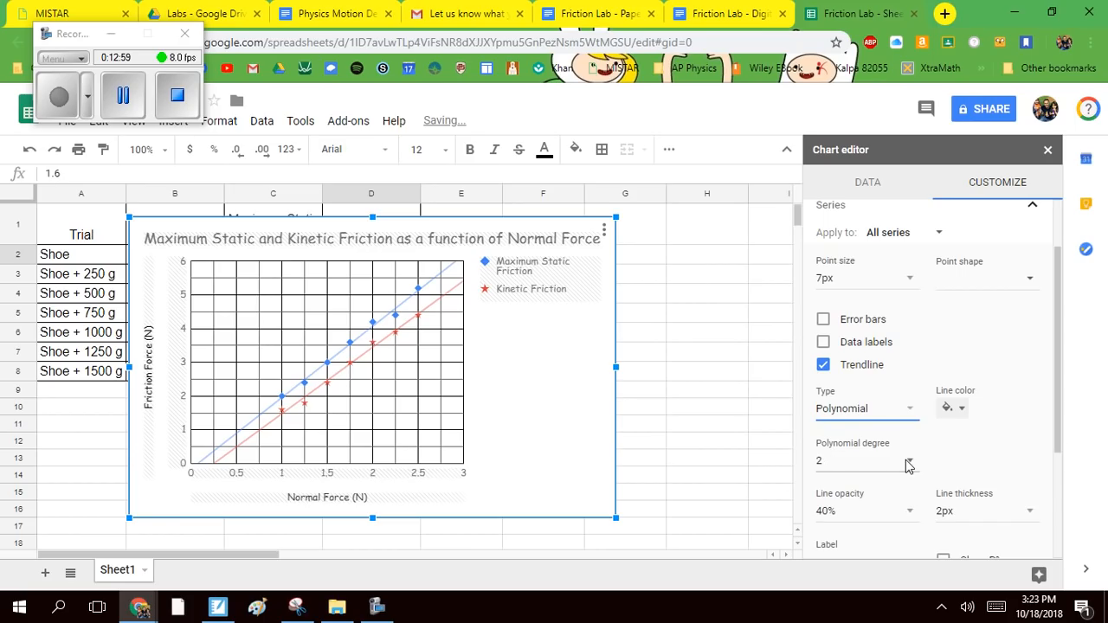
left_click(913, 465)
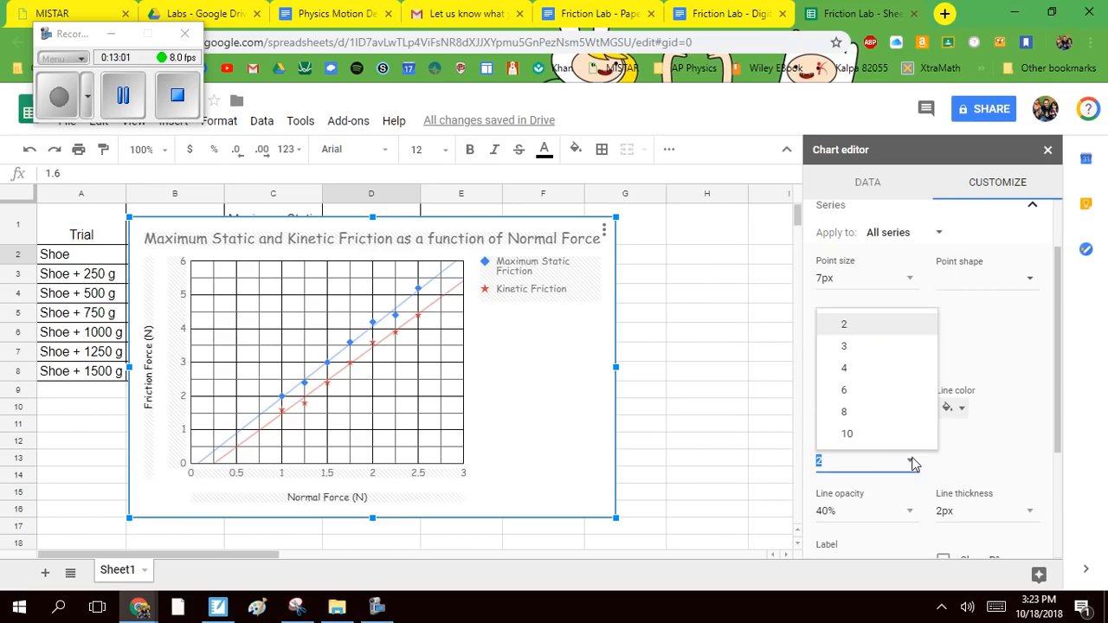
left_click(910, 461)
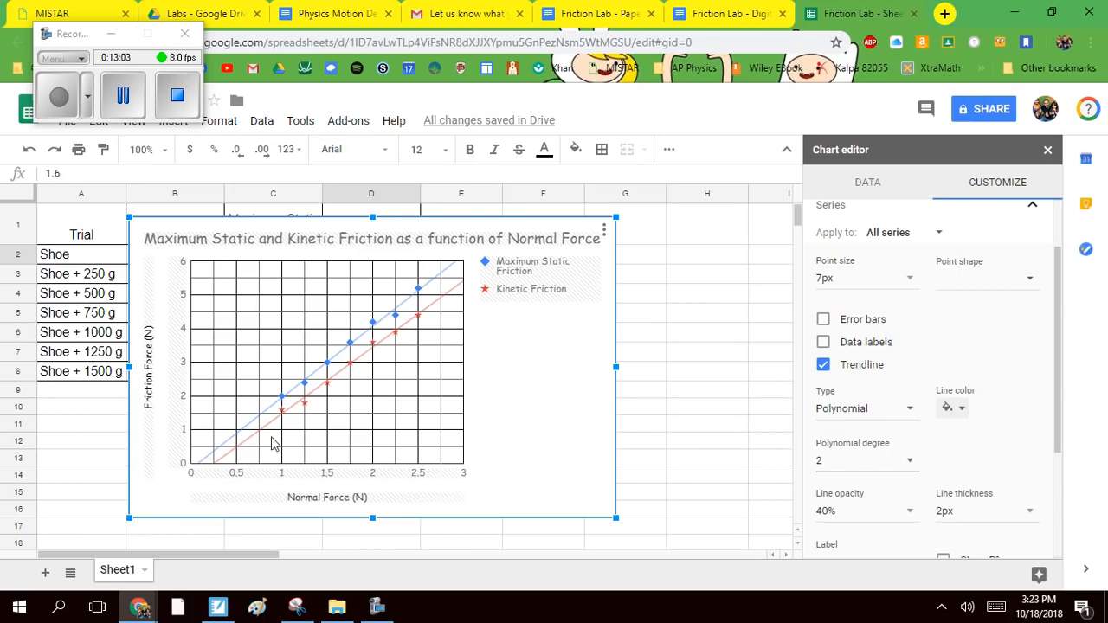
left_click(902, 416)
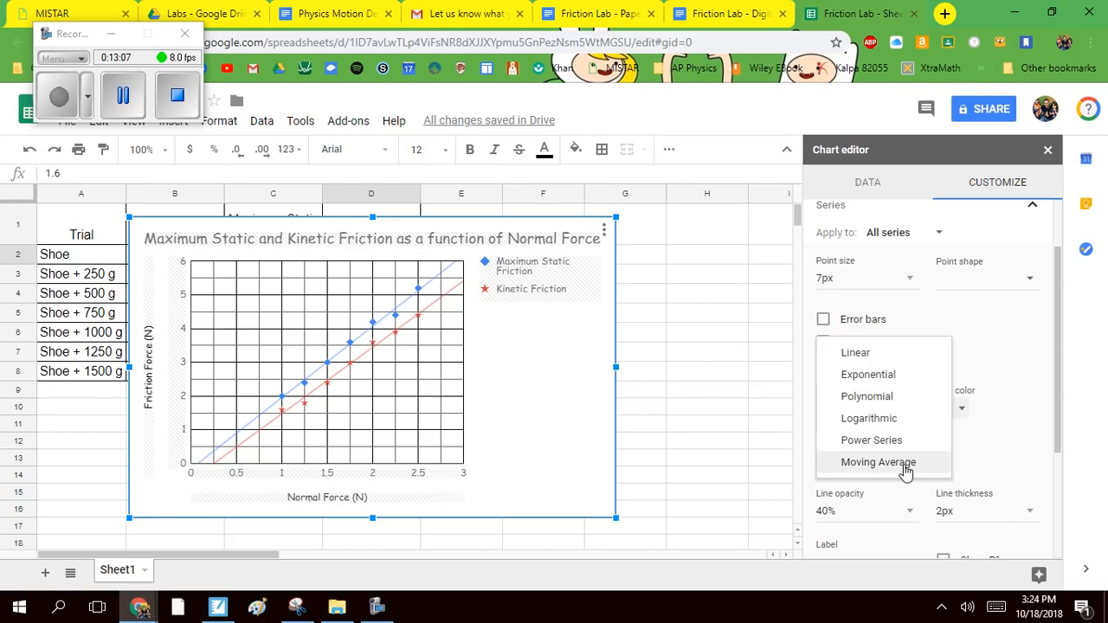
left_click(861, 353)
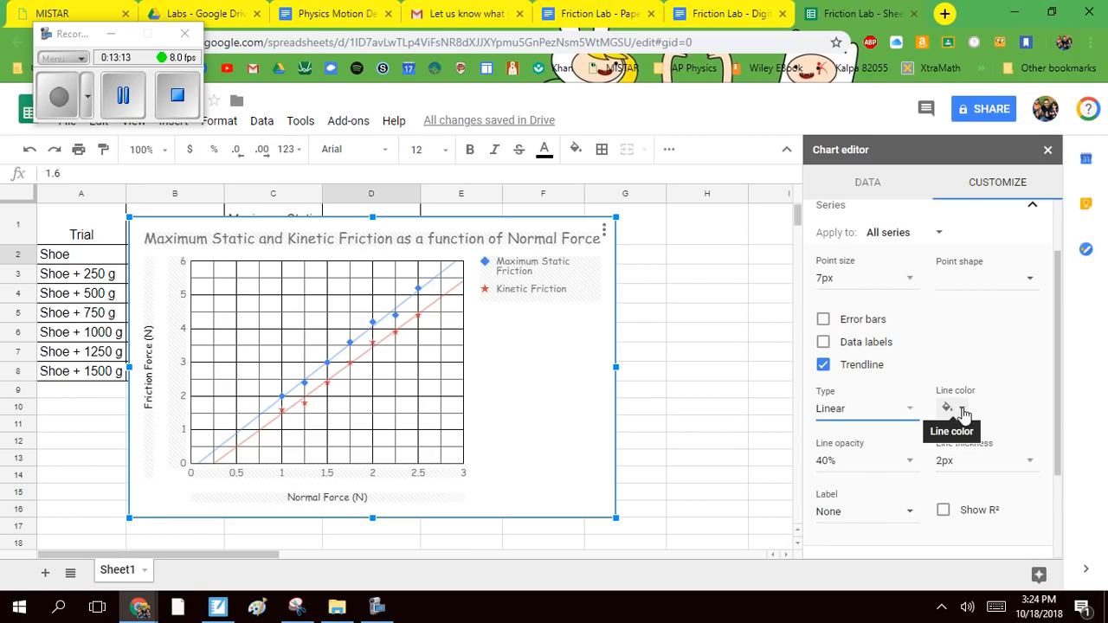
Step: Set the line opacity of all the trendlines to 80%
left_click(909, 467)
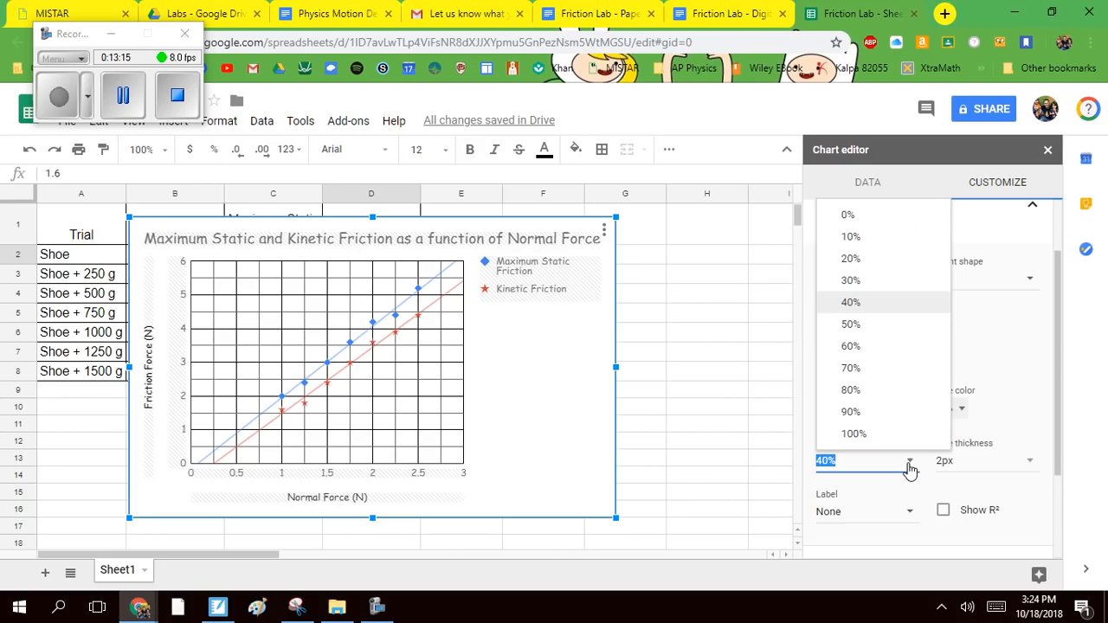
left_click(861, 397)
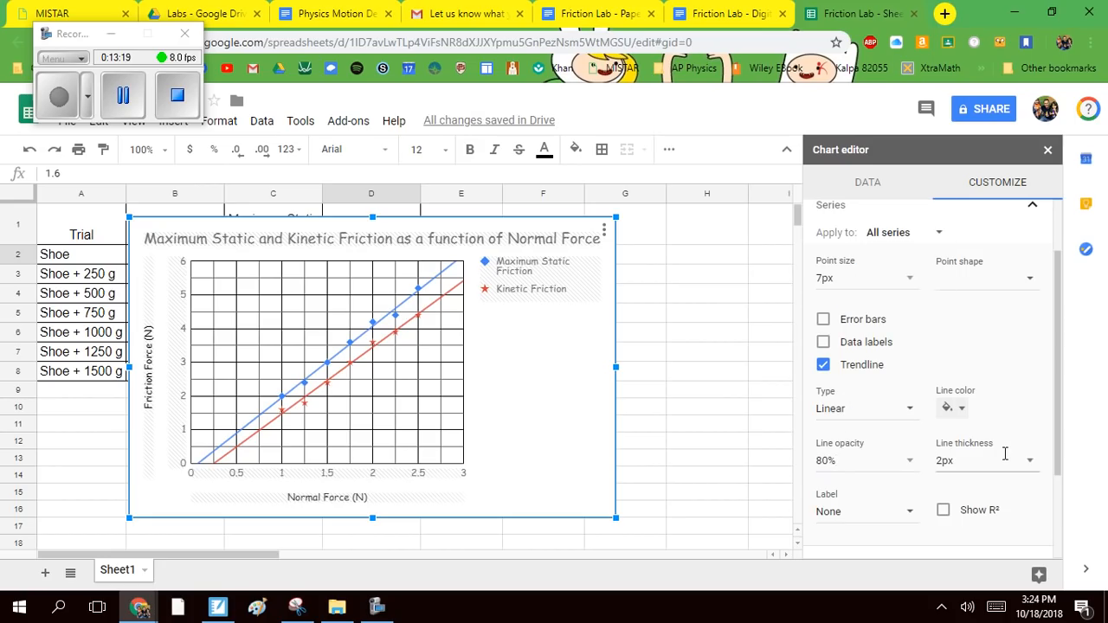
Step: Try the Custom label option for the trendlines and reselect Comic Sans MS as the legend font
scroll(952, 415, "down", 3)
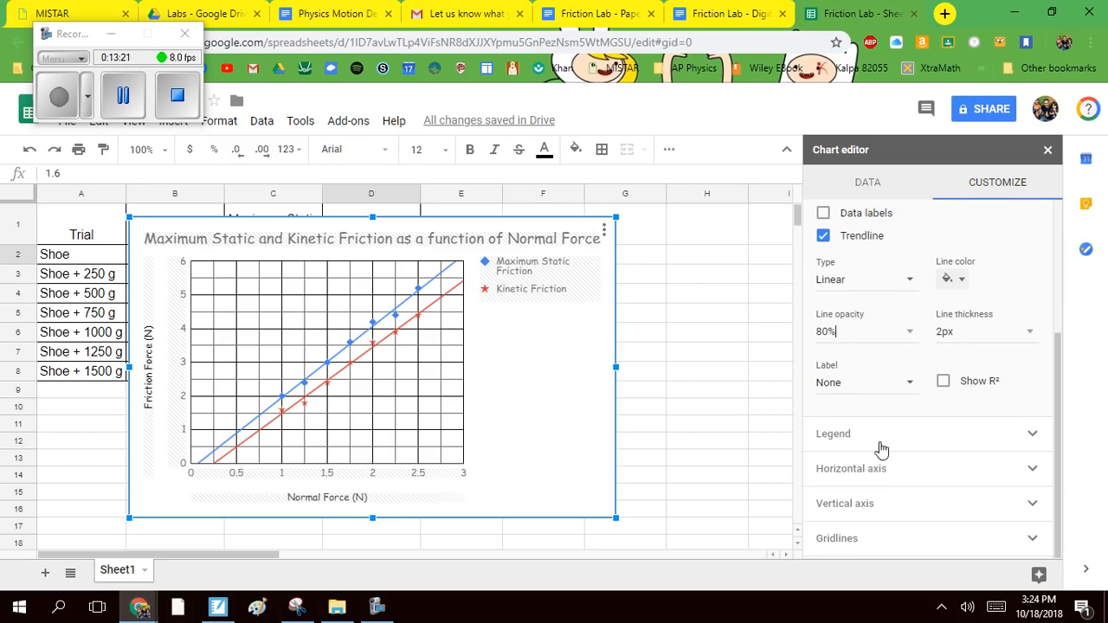
left_click(891, 384)
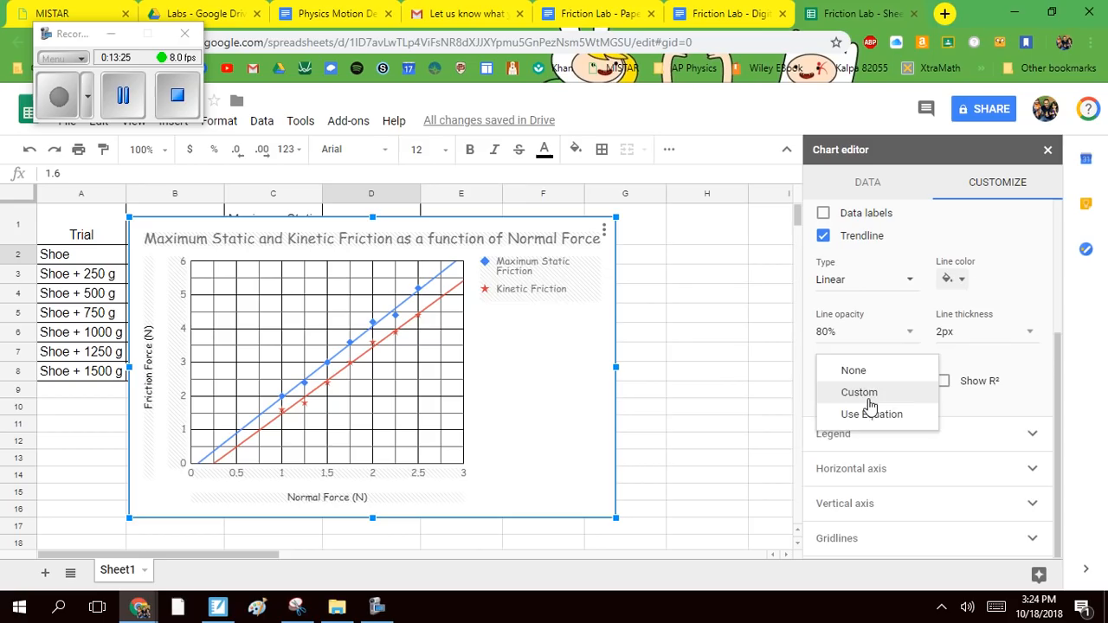
left_click(870, 394)
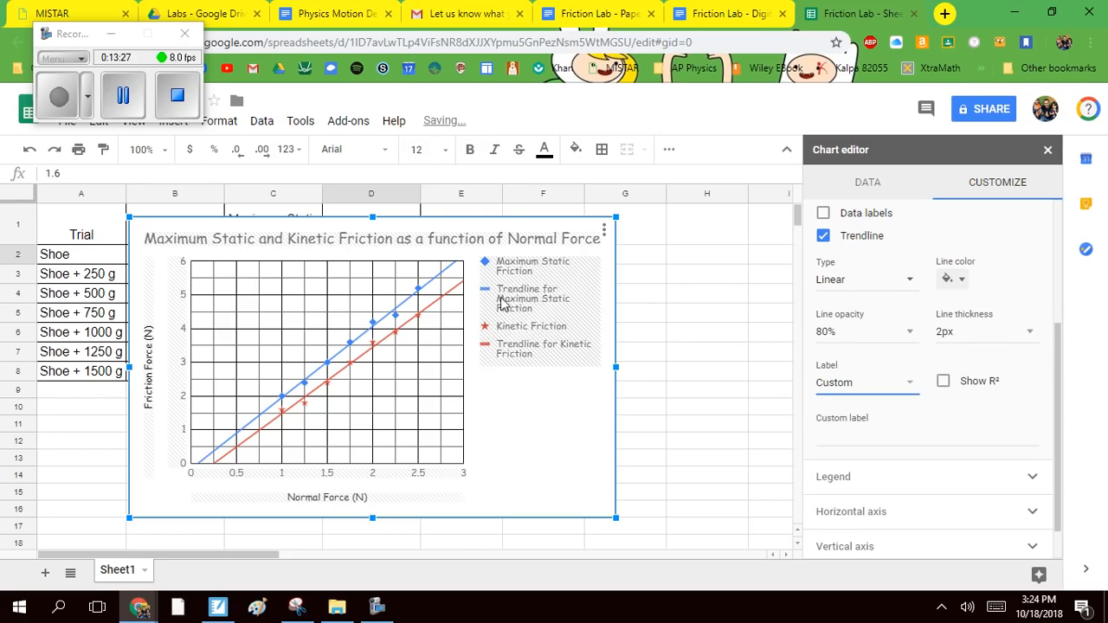
left_click(517, 299)
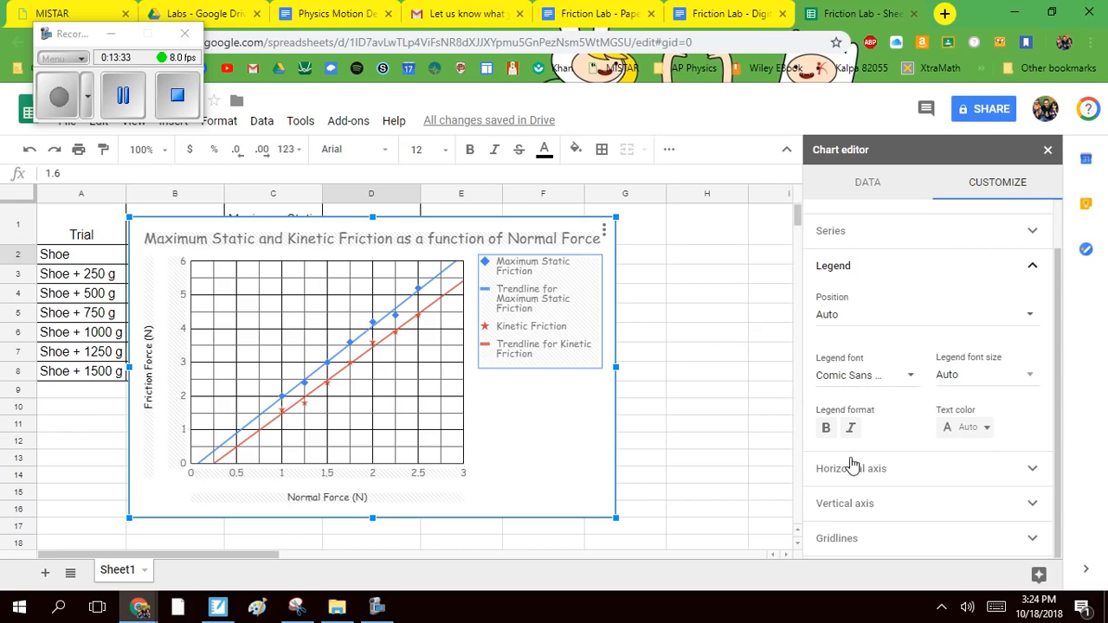
left_click(889, 378)
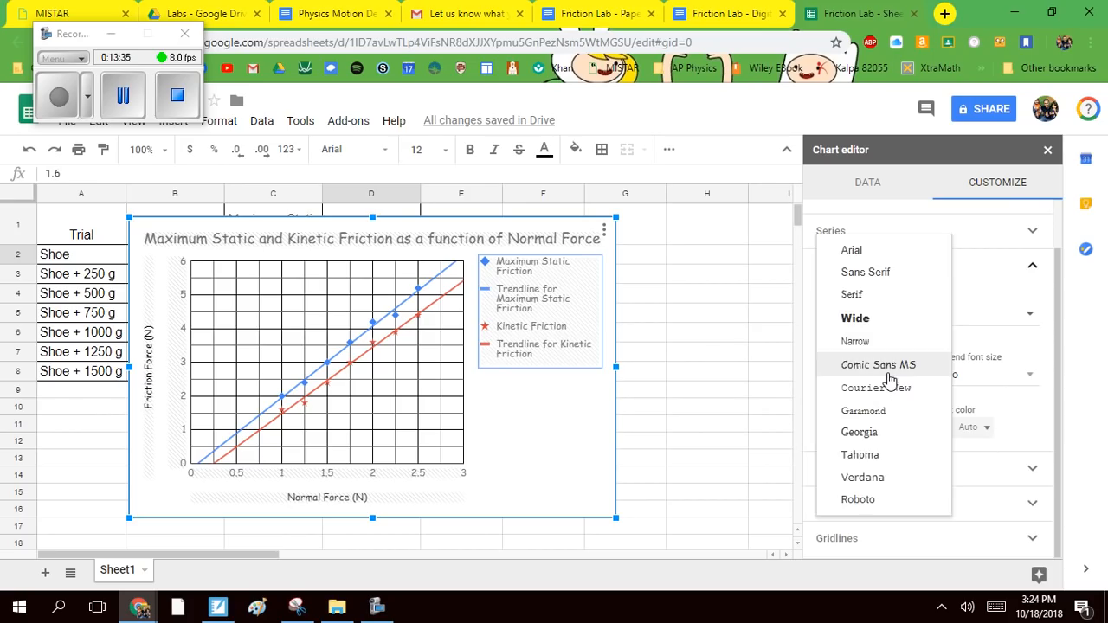
left_click(895, 362)
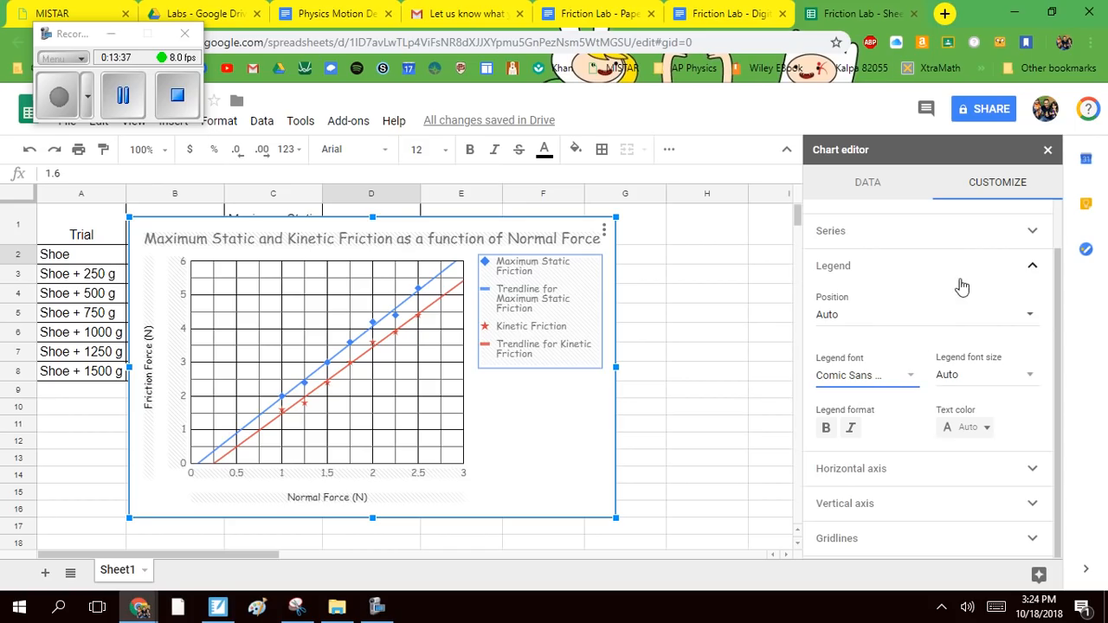
Step: Set the trendline label for all series to Use Equation
left_click(1032, 232)
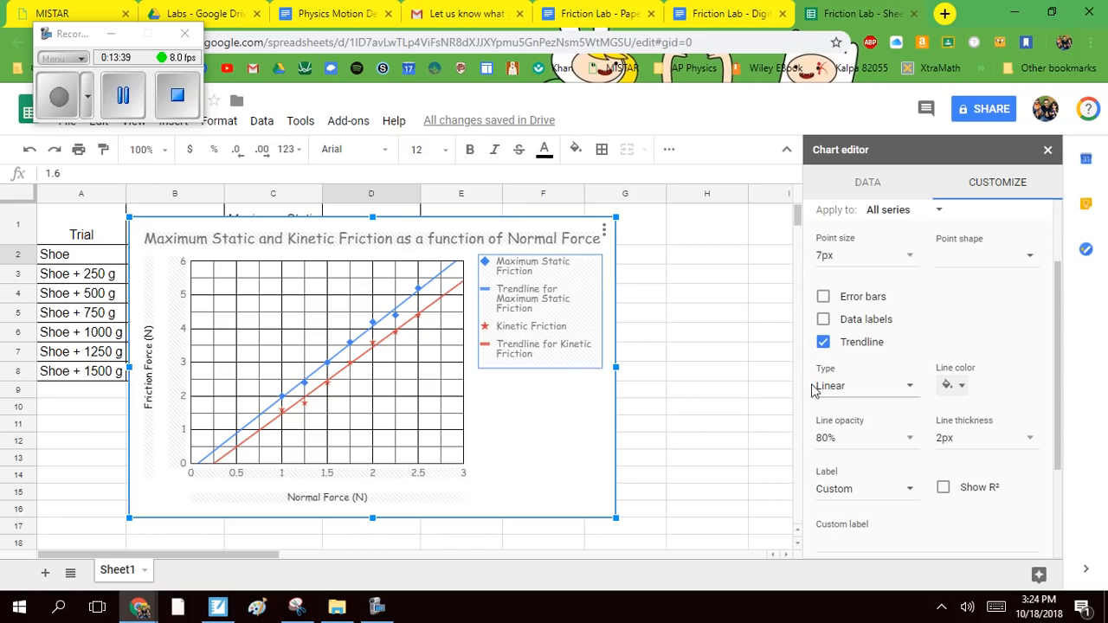
left_click(866, 486)
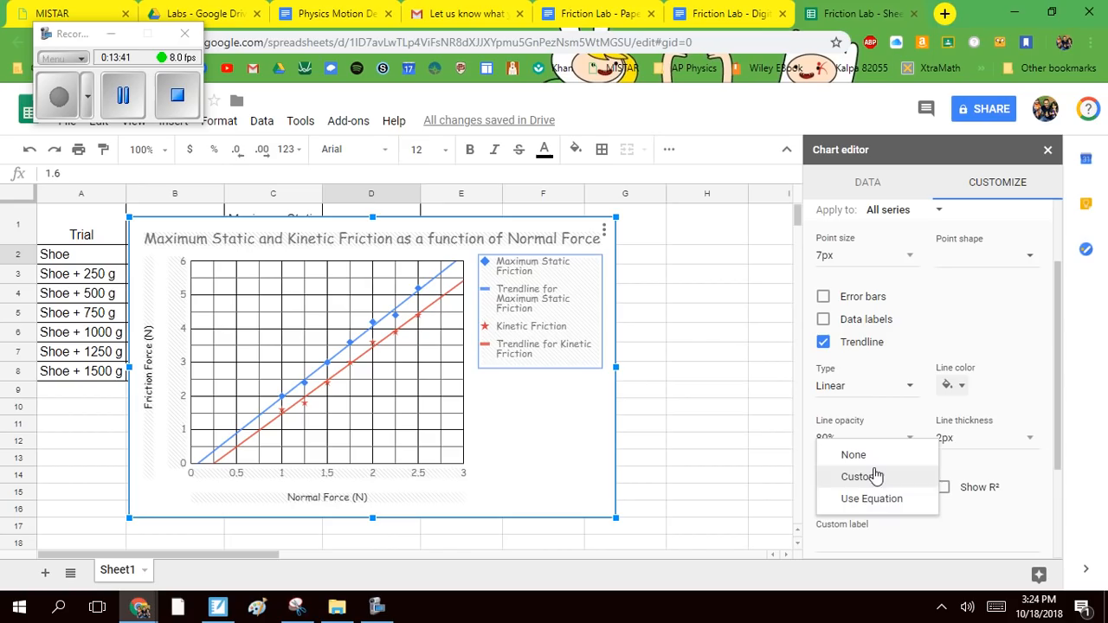
left_click(866, 502)
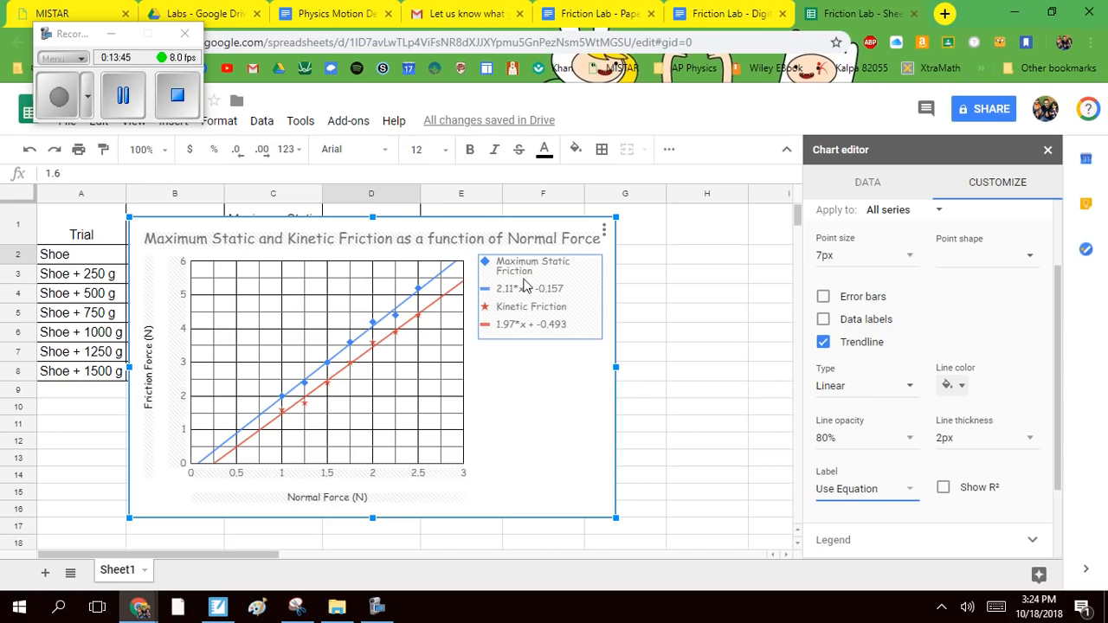
mouse_move(256, 433)
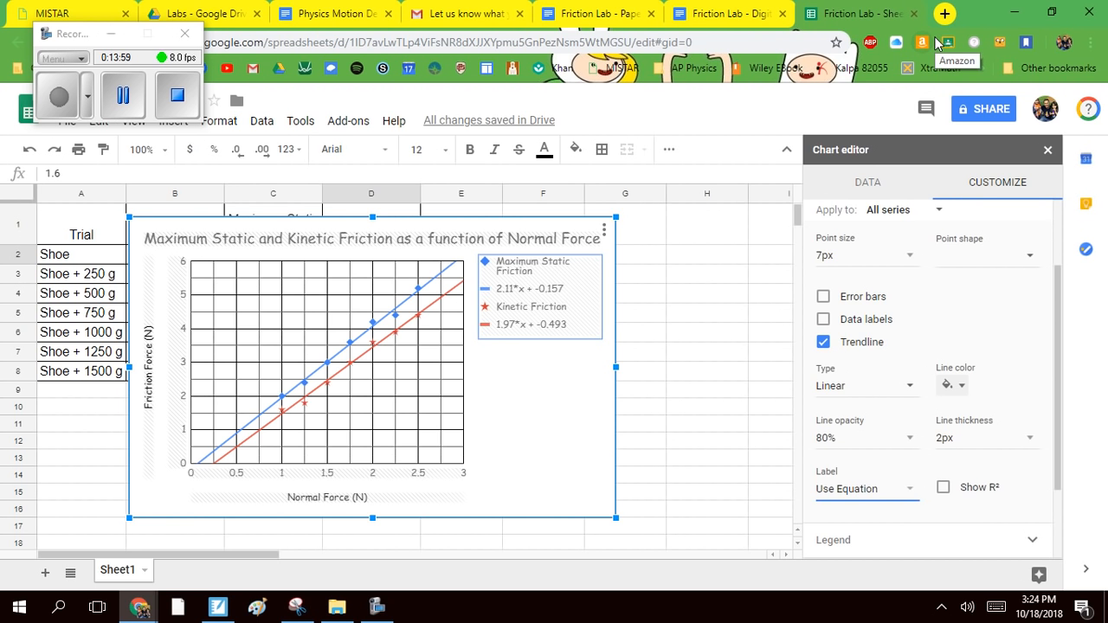
Step: Switch to SMART Notebook and arrange it side by side with the spreadsheet, widening its blank page for writing
key("super+Down")
key("super+Left")
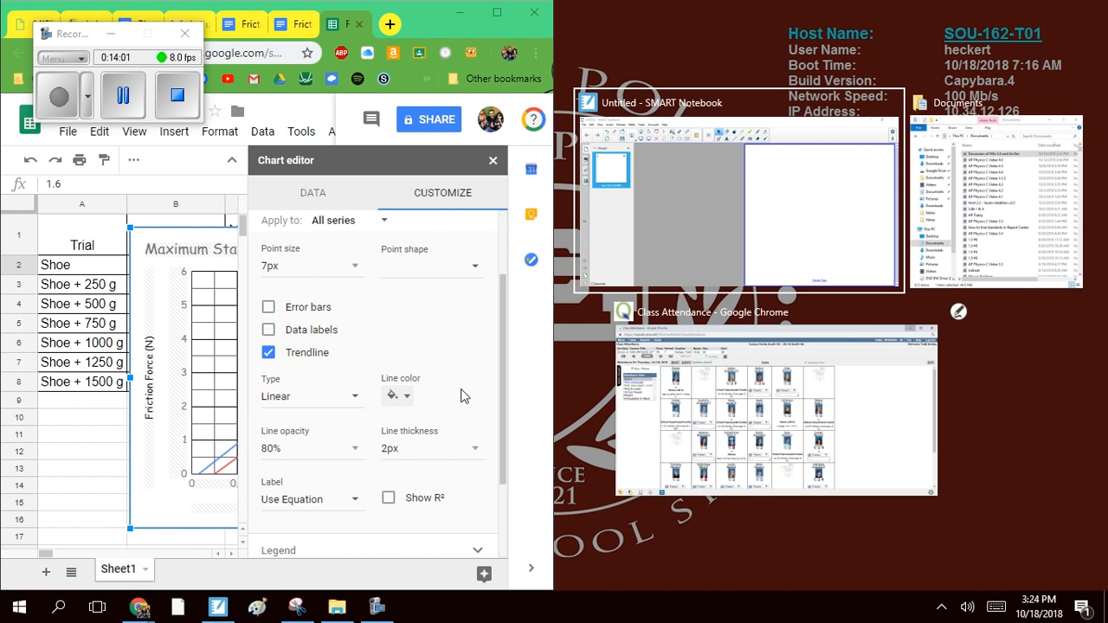
left_click(220, 609)
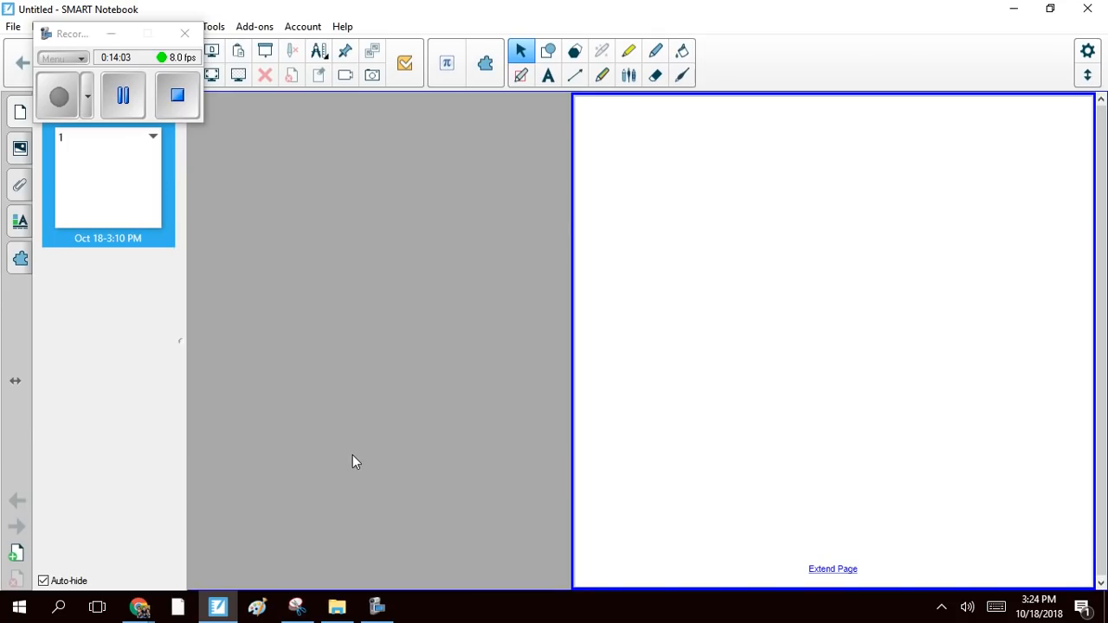
key("super+Right")
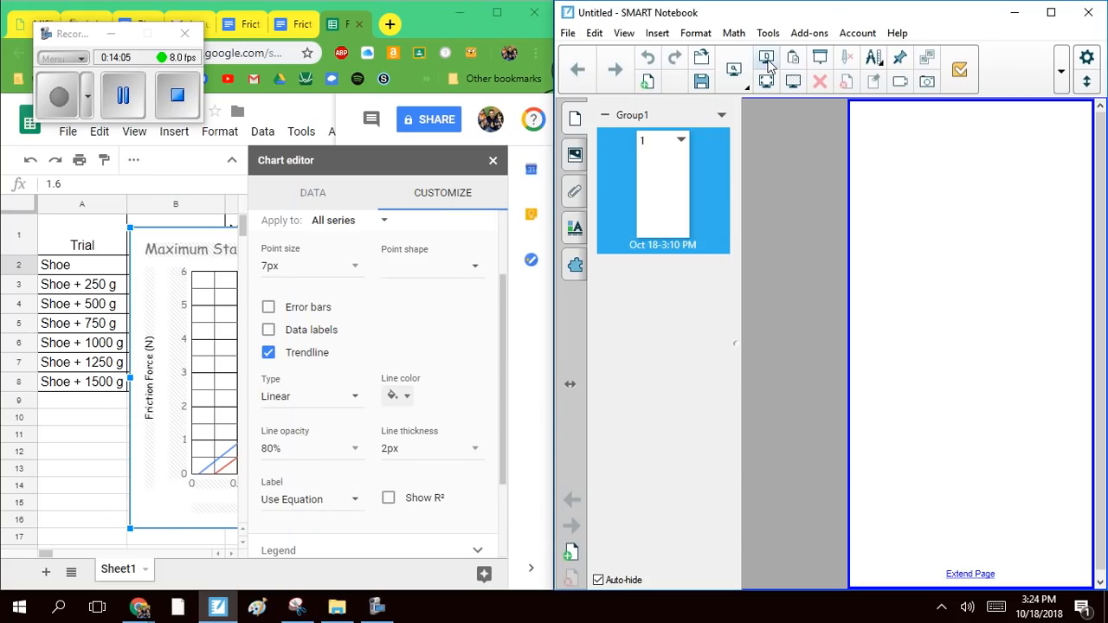
left_click(767, 60)
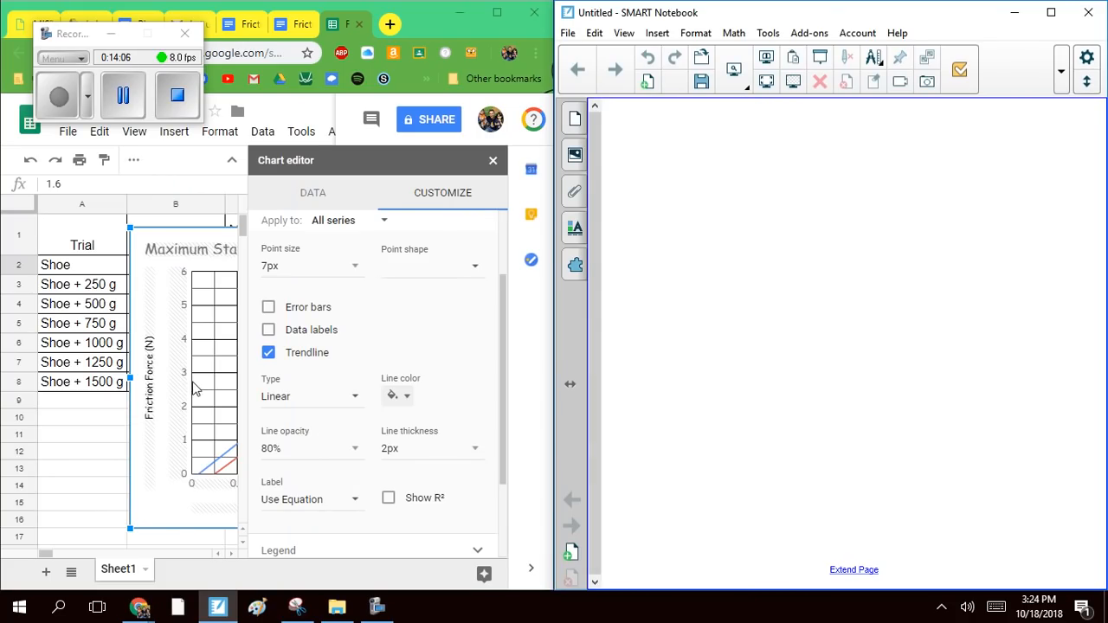
Step: Close the chart's editor and move the chart over the data table so its whole legend fits in the narrowed window
left_click(168, 500)
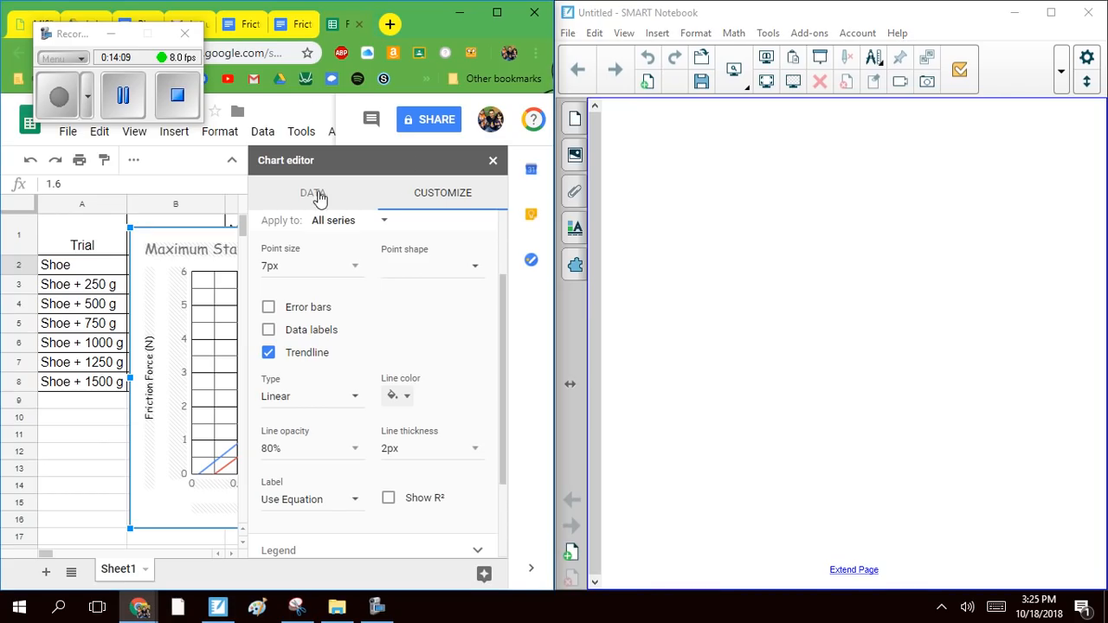
left_click(492, 161)
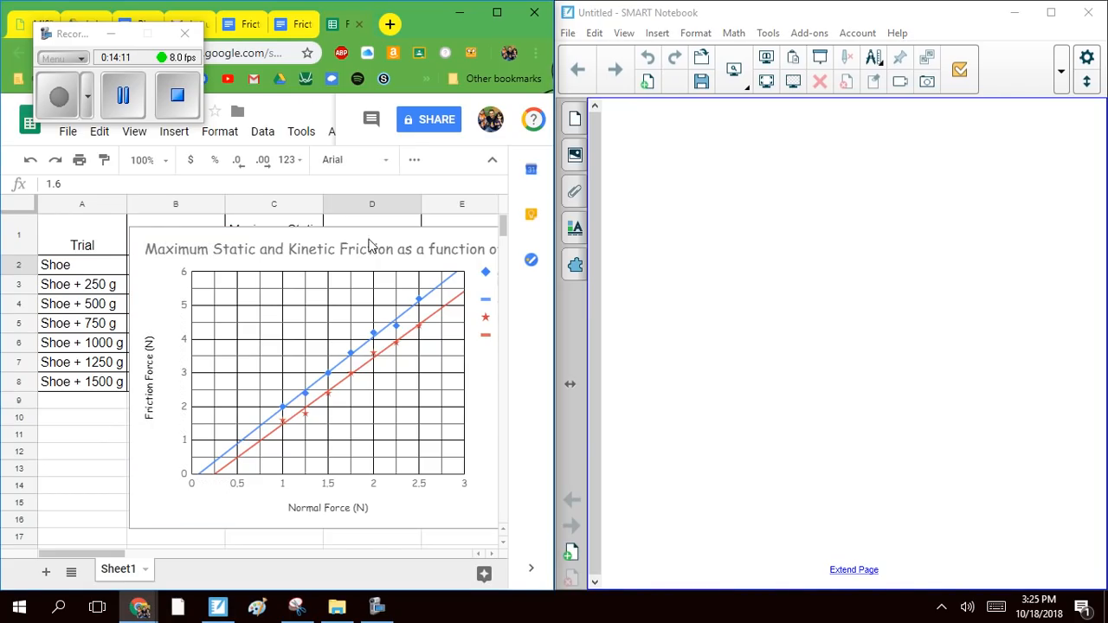
left_click(310, 239)
left_click_drag(328, 235, 149, 228)
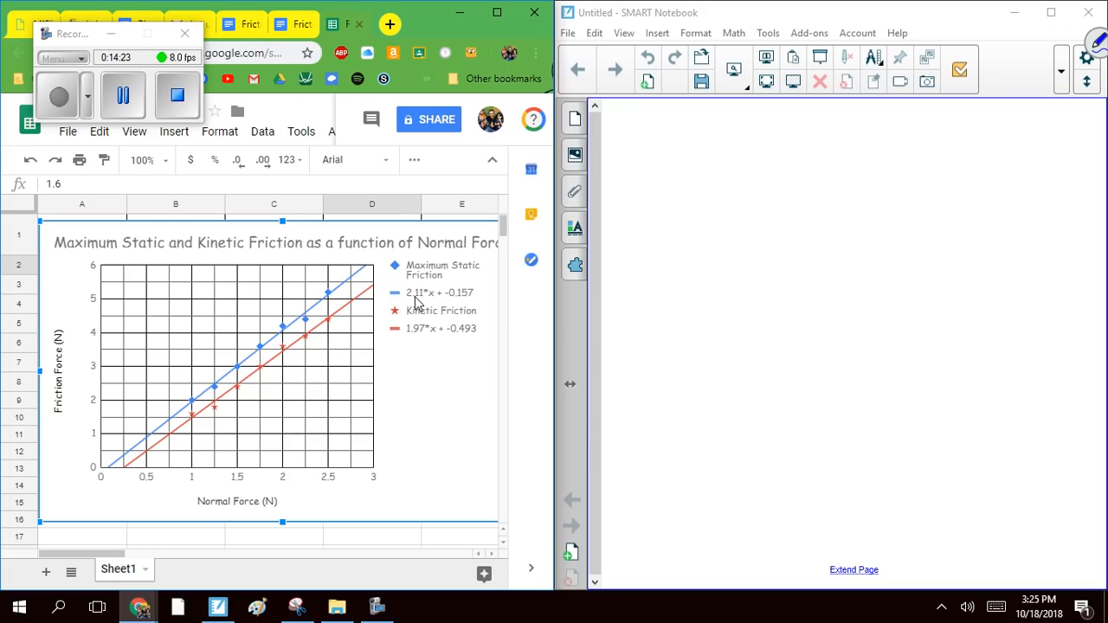
Step: Handwrite the static friction equation F_fs max = μs F_N in blue near the top of the SMART Notebook page
mouse_move(664, 201)
left_mouse_down()
mouse_move(671, 254)
mouse_move(718, 200)
mouse_move(694, 253)
mouse_move(712, 270)
left_mouse_up()
left_click(740, 246)
mouse_move(778, 232)
left_mouse_down()
mouse_move(796, 242)
mouse_move(870, 213)
mouse_move(890, 251)
left_mouse_up()
left_click_drag(932, 204, 935, 241)
left_click_drag(927, 199, 986, 193)
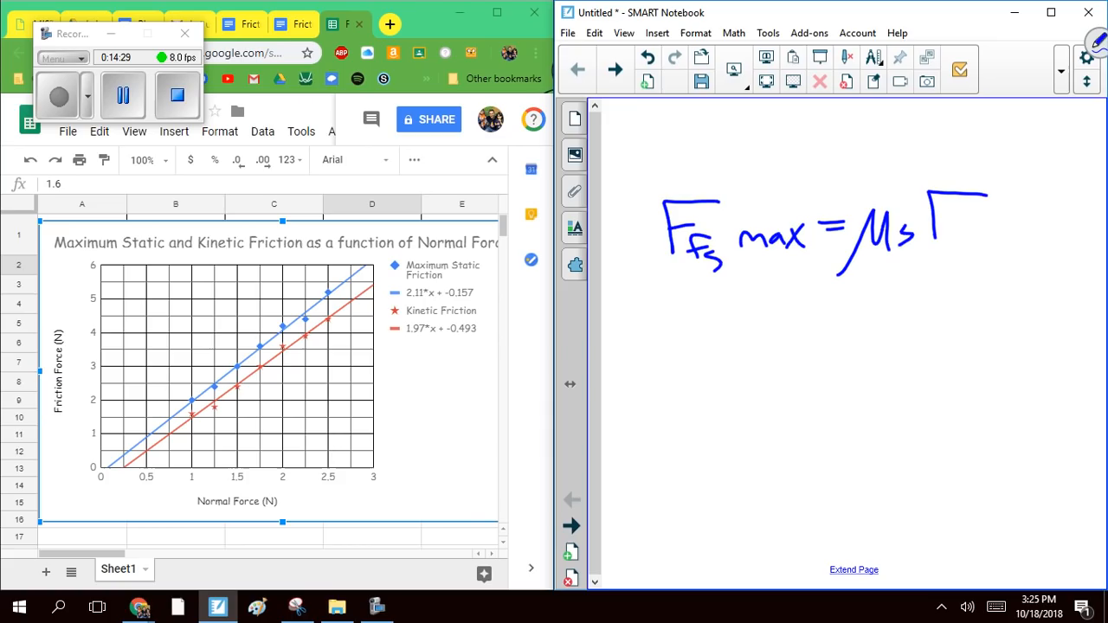
left_click_drag(935, 222, 958, 216)
mouse_move(973, 240)
left_mouse_down()
mouse_move(975, 216)
mouse_move(995, 213)
left_mouse_up()
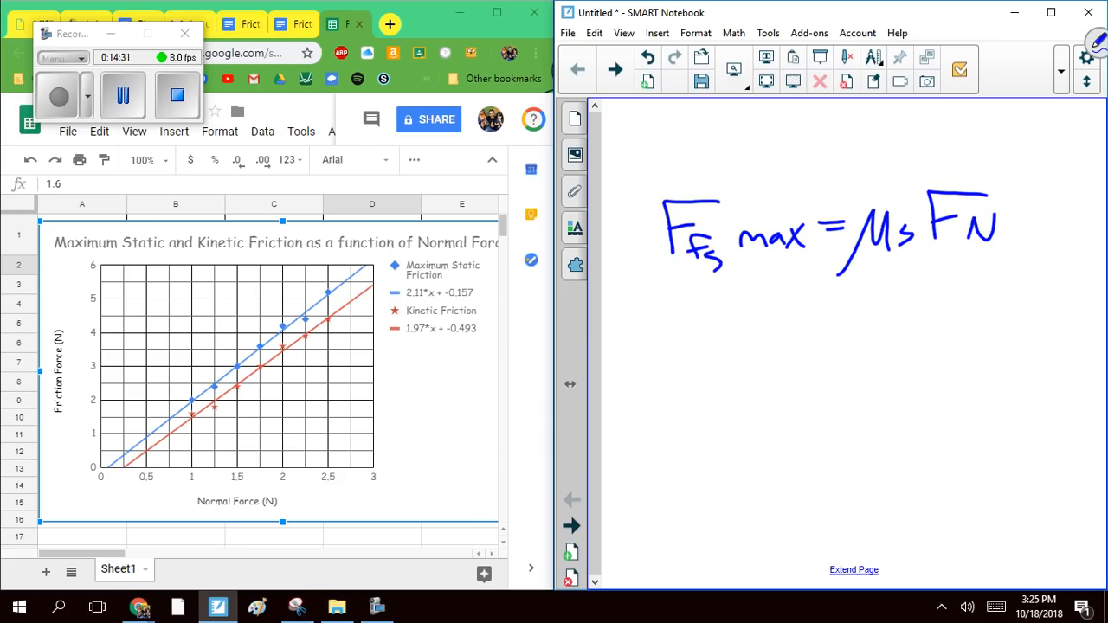
Step: Circle the chart's Maximum Static Friction legend entry in blue and handwrite F_fs = 2.11 F_N − b below the first equation
left_click_drag(450, 242, 472, 247)
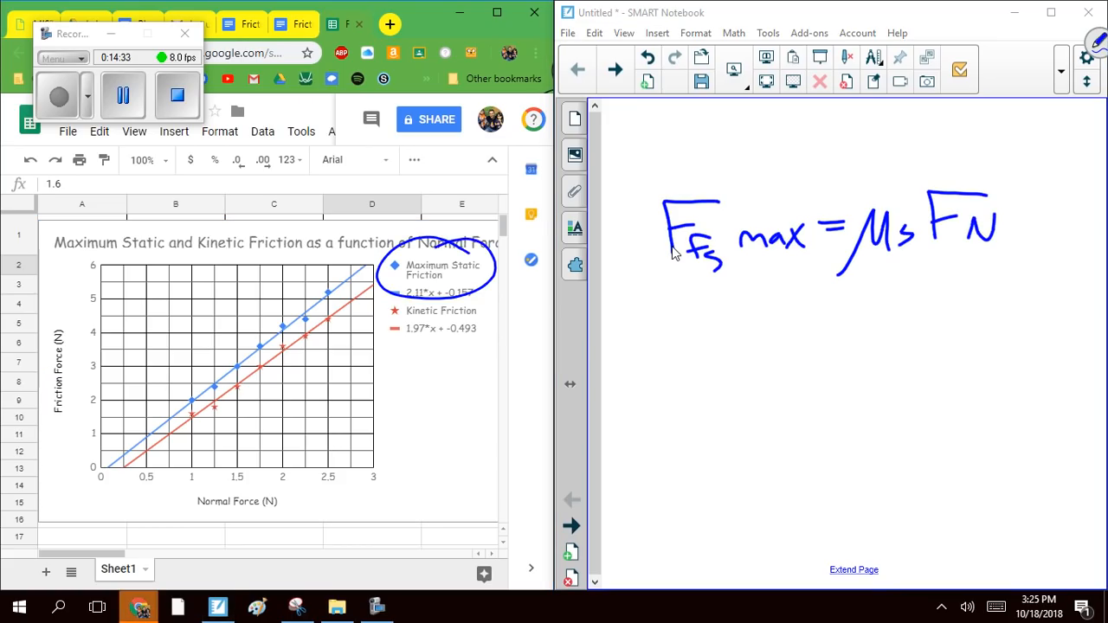
left_click(662, 314)
left_click_drag(662, 305, 662, 353)
mouse_move(659, 301)
left_mouse_down()
mouse_move(703, 299)
mouse_move(684, 322)
left_mouse_up()
mouse_move(689, 330)
left_mouse_down()
mouse_move(685, 367)
mouse_move(694, 345)
left_mouse_up()
mouse_move(717, 355)
left_mouse_down()
mouse_move(703, 365)
mouse_move(709, 376)
left_mouse_up()
left_click(727, 329)
left_click_drag(735, 334, 754, 332)
left_click_drag(734, 345, 816, 355)
left_click(824, 357)
mouse_move(839, 317)
left_mouse_down()
mouse_move(838, 362)
mouse_move(854, 367)
left_mouse_up()
left_click_drag(868, 313, 868, 363)
mouse_move(868, 316)
left_mouse_down()
mouse_move(887, 315)
mouse_move(882, 337)
left_mouse_up()
mouse_move(899, 365)
left_mouse_down()
mouse_move(899, 350)
mouse_move(921, 334)
mouse_move(975, 341)
mouse_move(1004, 367)
left_mouse_up()
Step: Circle the −b term in blue, then circle μs and 2.11 in green and join them with a green arrow
mouse_move(993, 279)
left_mouse_down()
mouse_move(1023, 391)
mouse_move(943, 307)
left_mouse_up()
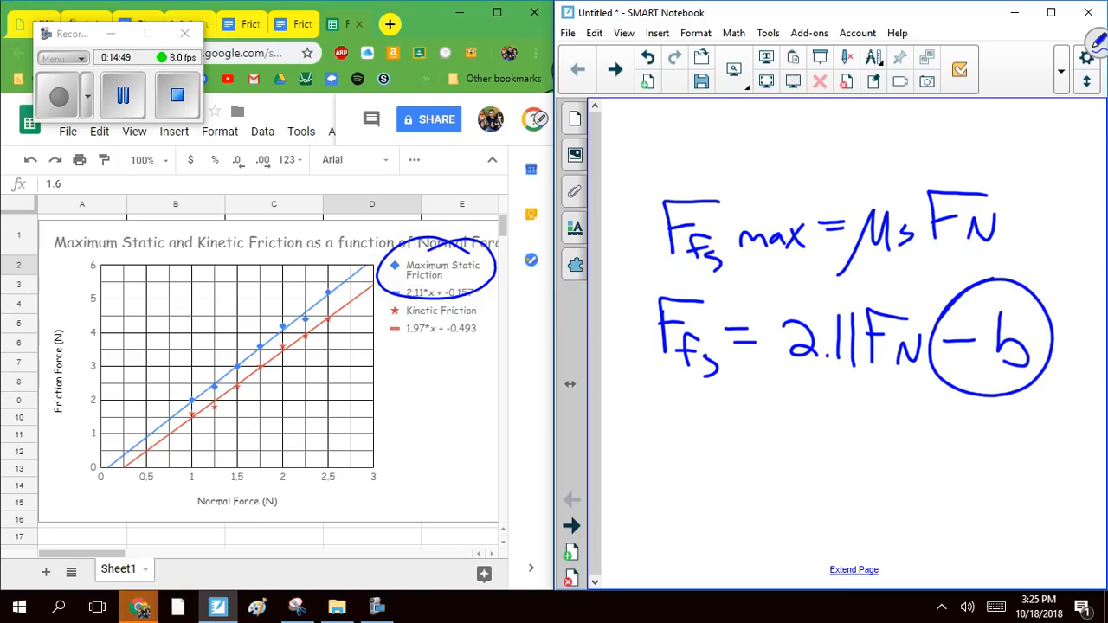
mouse_move(851, 293)
left_mouse_down()
mouse_move(797, 303)
mouse_move(855, 301)
left_mouse_up()
left_click_drag(872, 196, 861, 197)
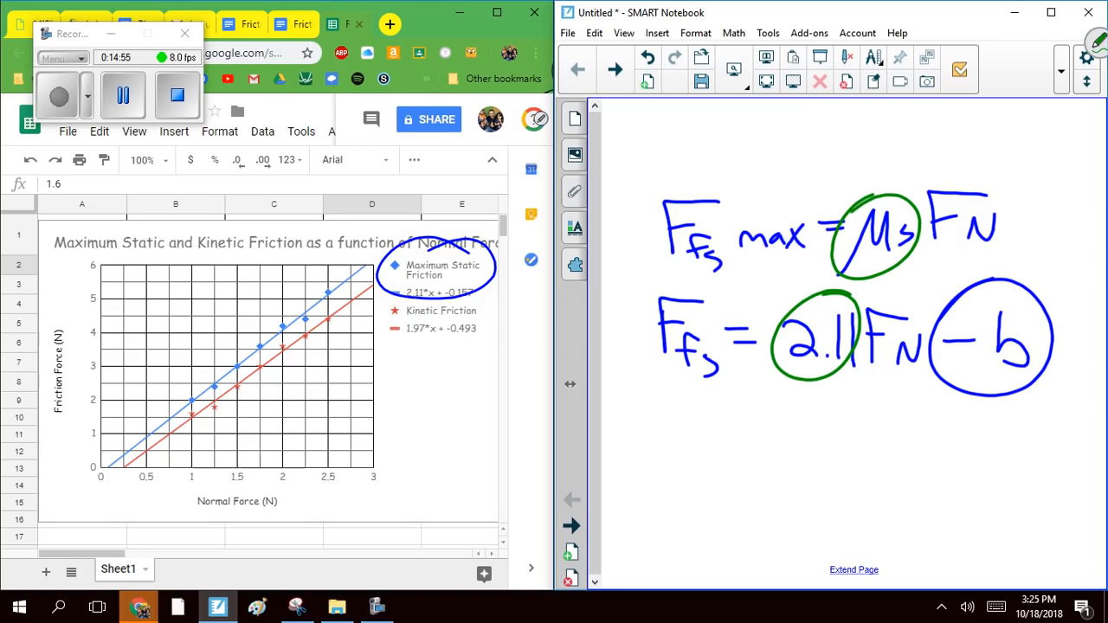
left_click_drag(862, 259, 826, 316)
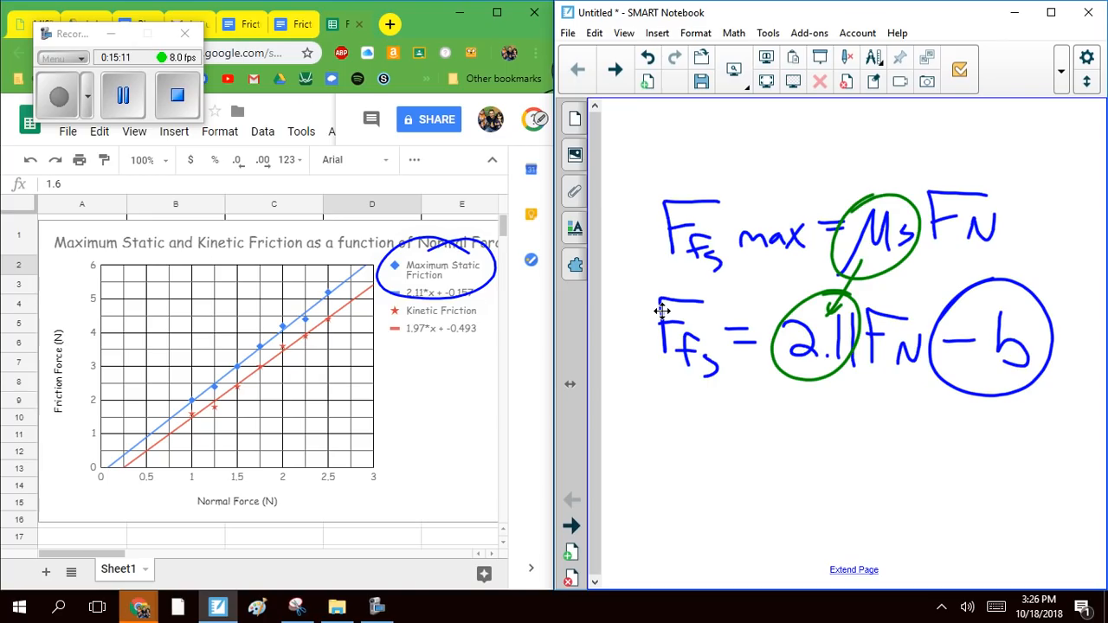
Step: Switch to the spreadsheet, maximize its window and move the chart beside the data table so the table is uncovered
left_click(144, 395)
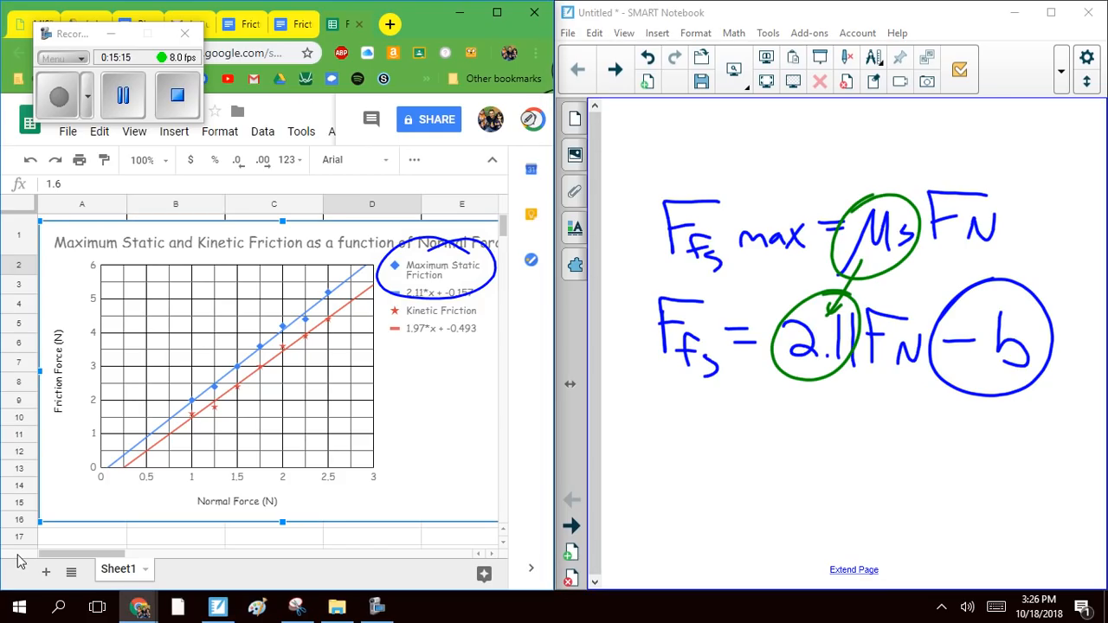
left_click(496, 13)
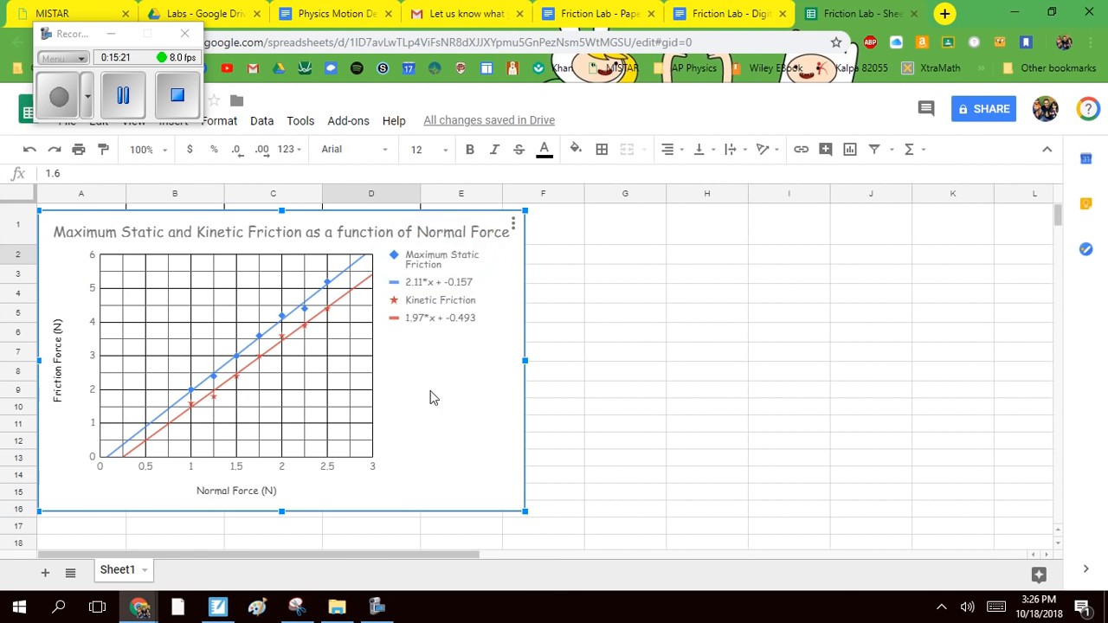
left_click_drag(430, 391, 946, 330)
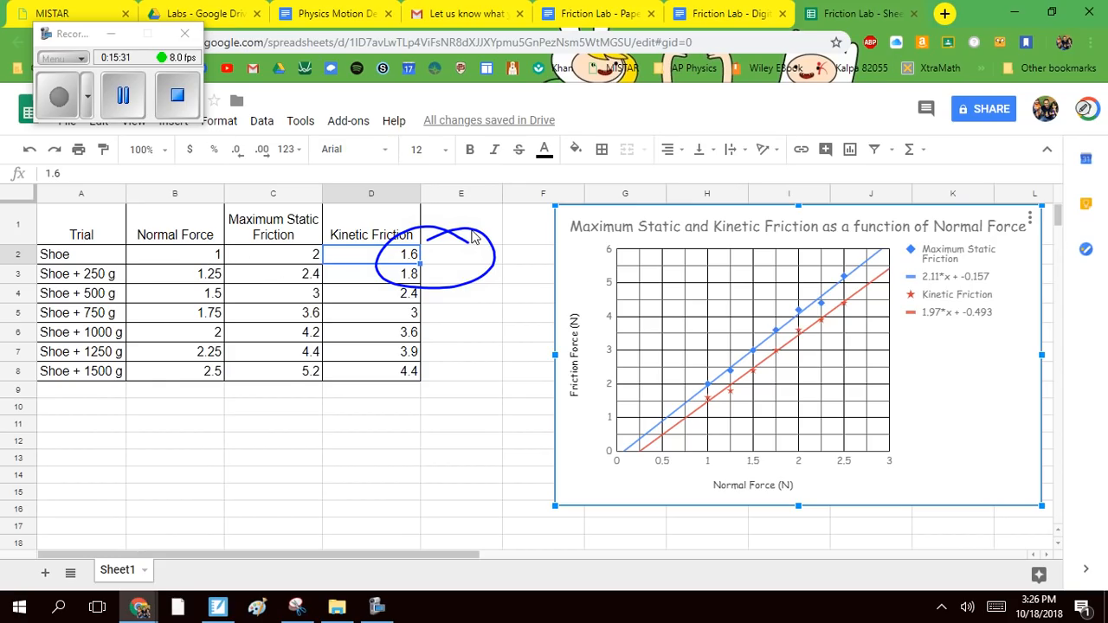
Step: Try to delete the blue ink circle lying over the data table's Kinetic Friction column
left_click(477, 232)
key("Delete")
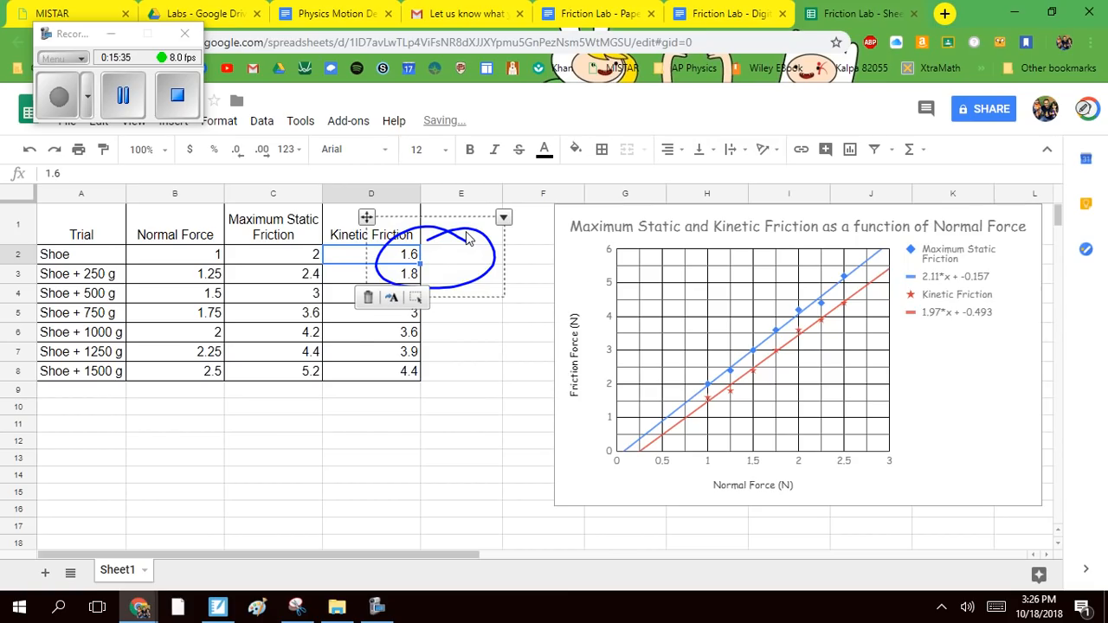
left_click(482, 465)
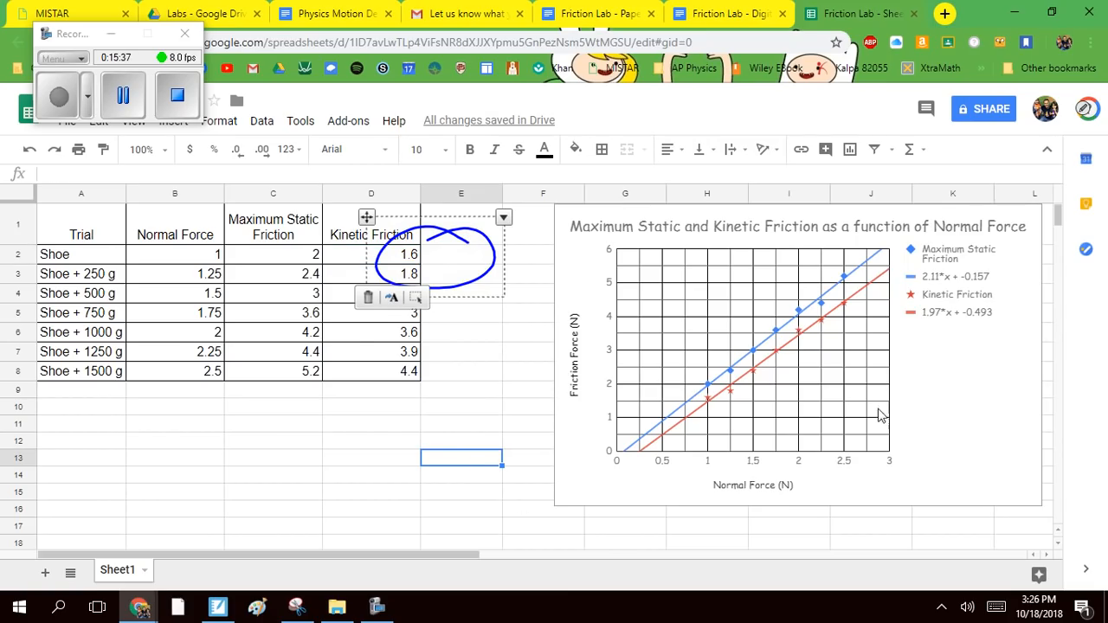
Step: Copy the friction chart into the digital Friction Lab document on a new page above Part III Kinetic Friction, linked to the spreadsheet
left_click(871, 404)
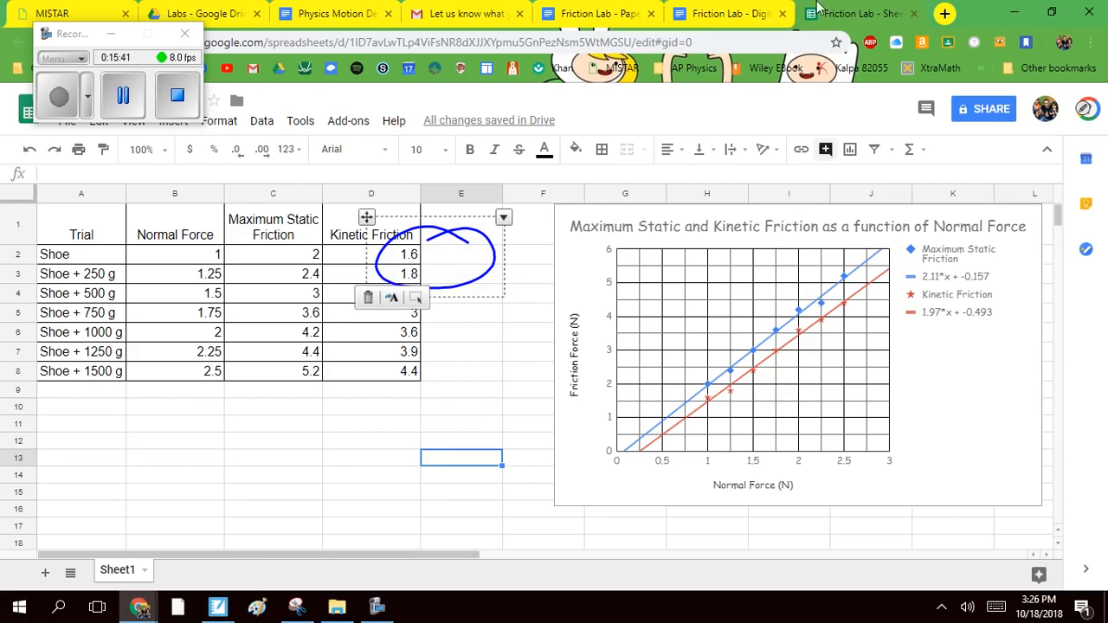
left_click(719, 13)
scroll(521, 302, "down", 10)
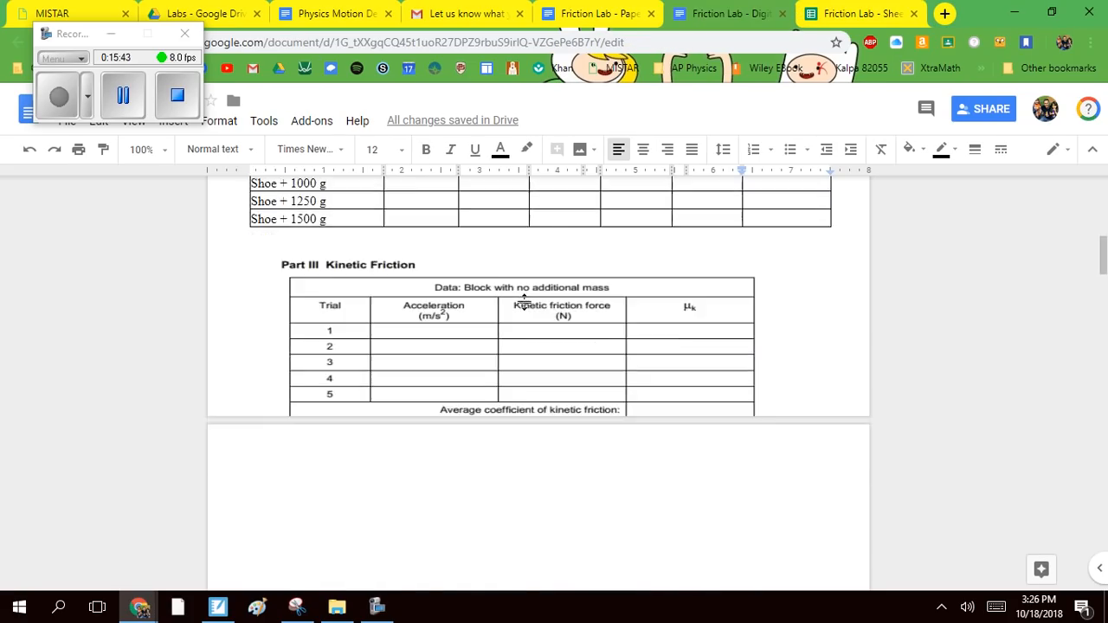
scroll(631, 372, "up", 3)
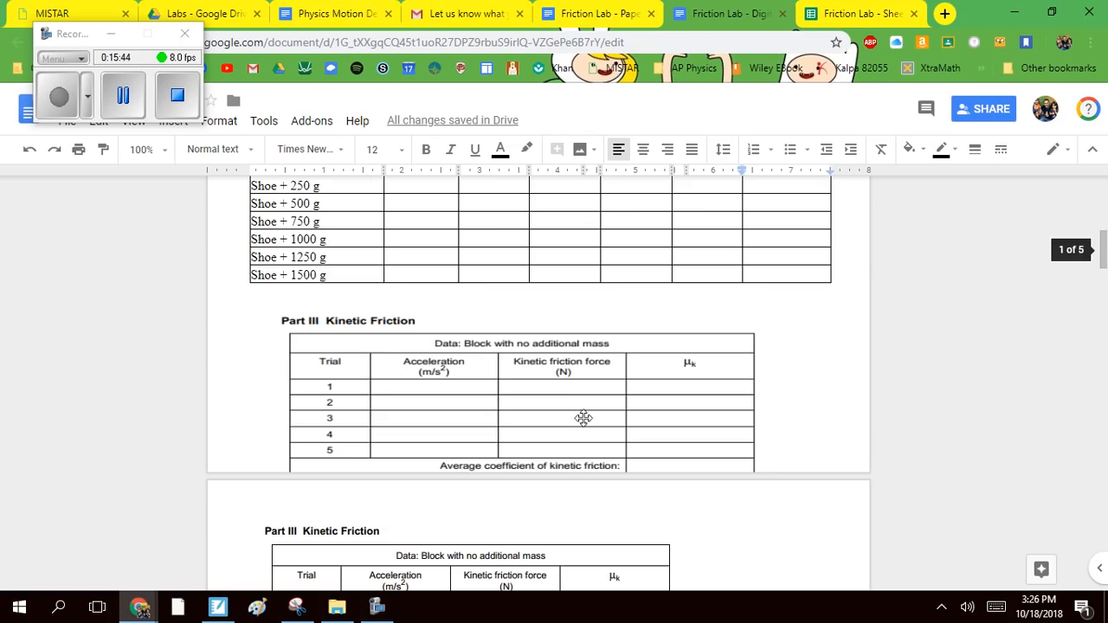
left_click(450, 301)
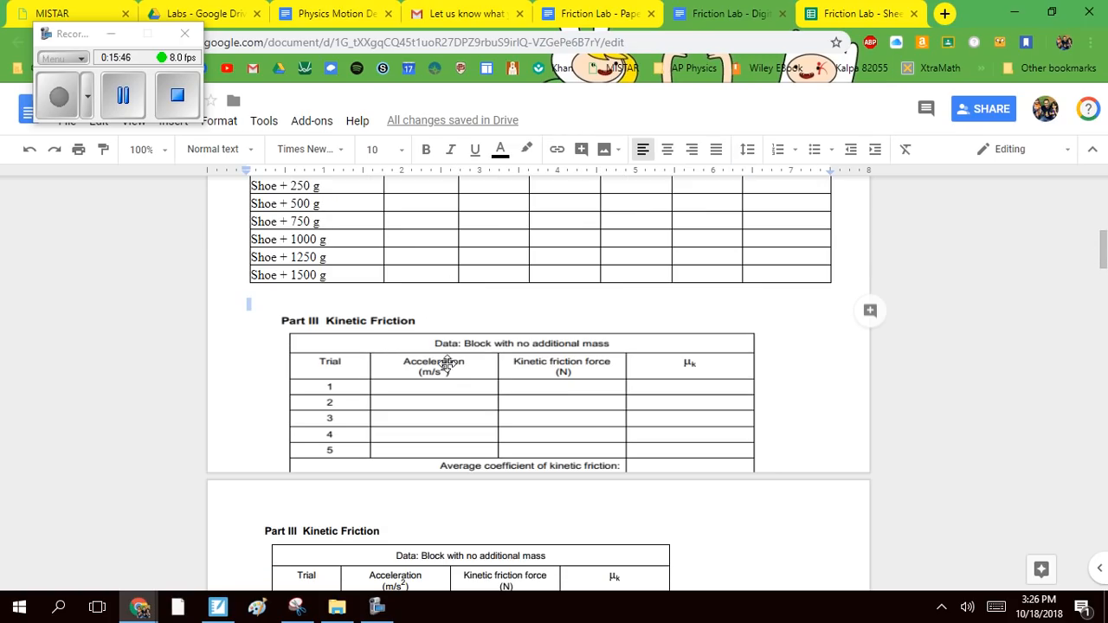
left_click(414, 300)
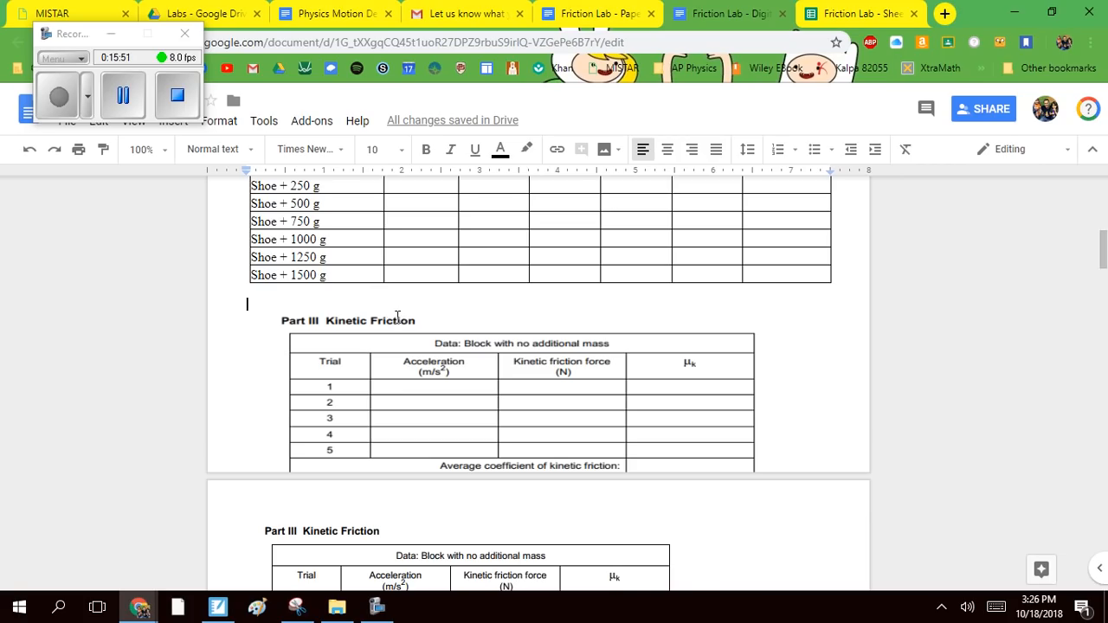
key("ctrl+Return")
key("ctrl+v")
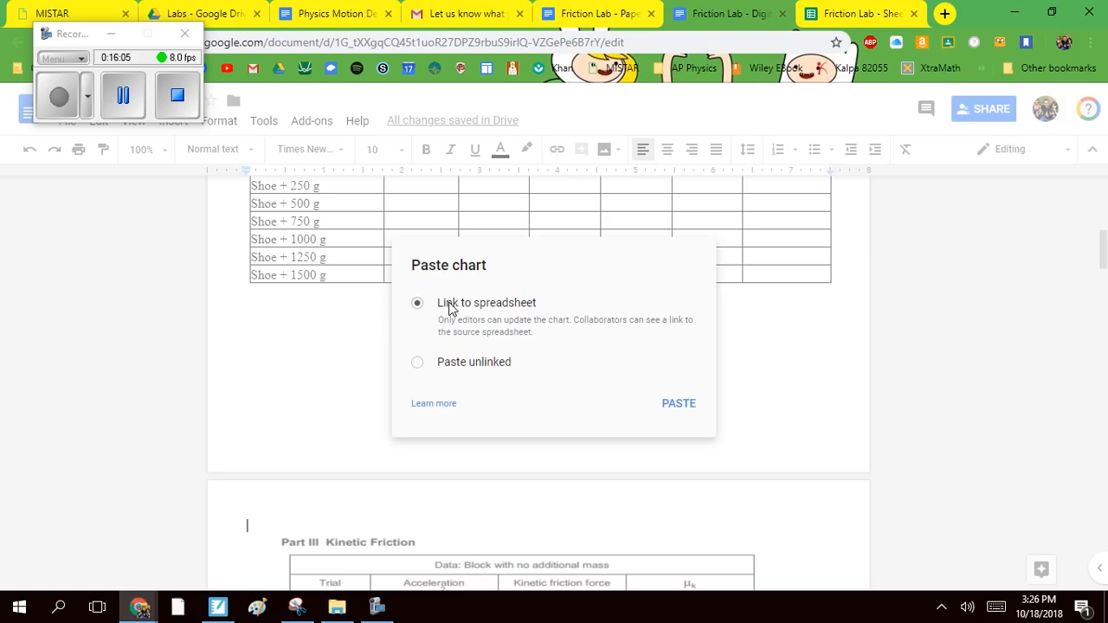
left_click(678, 403)
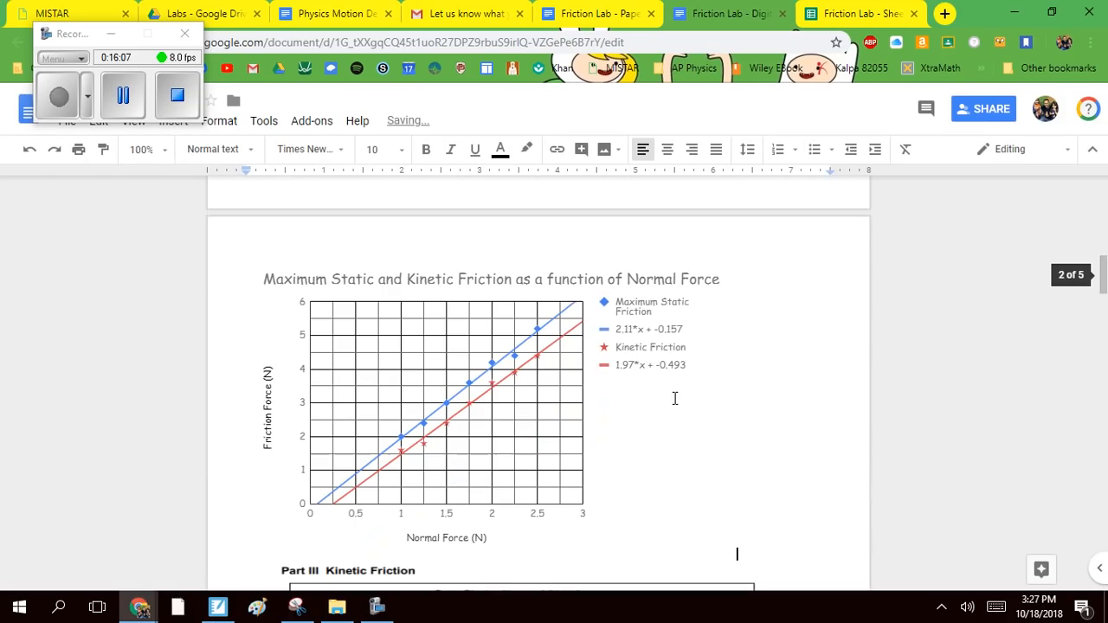